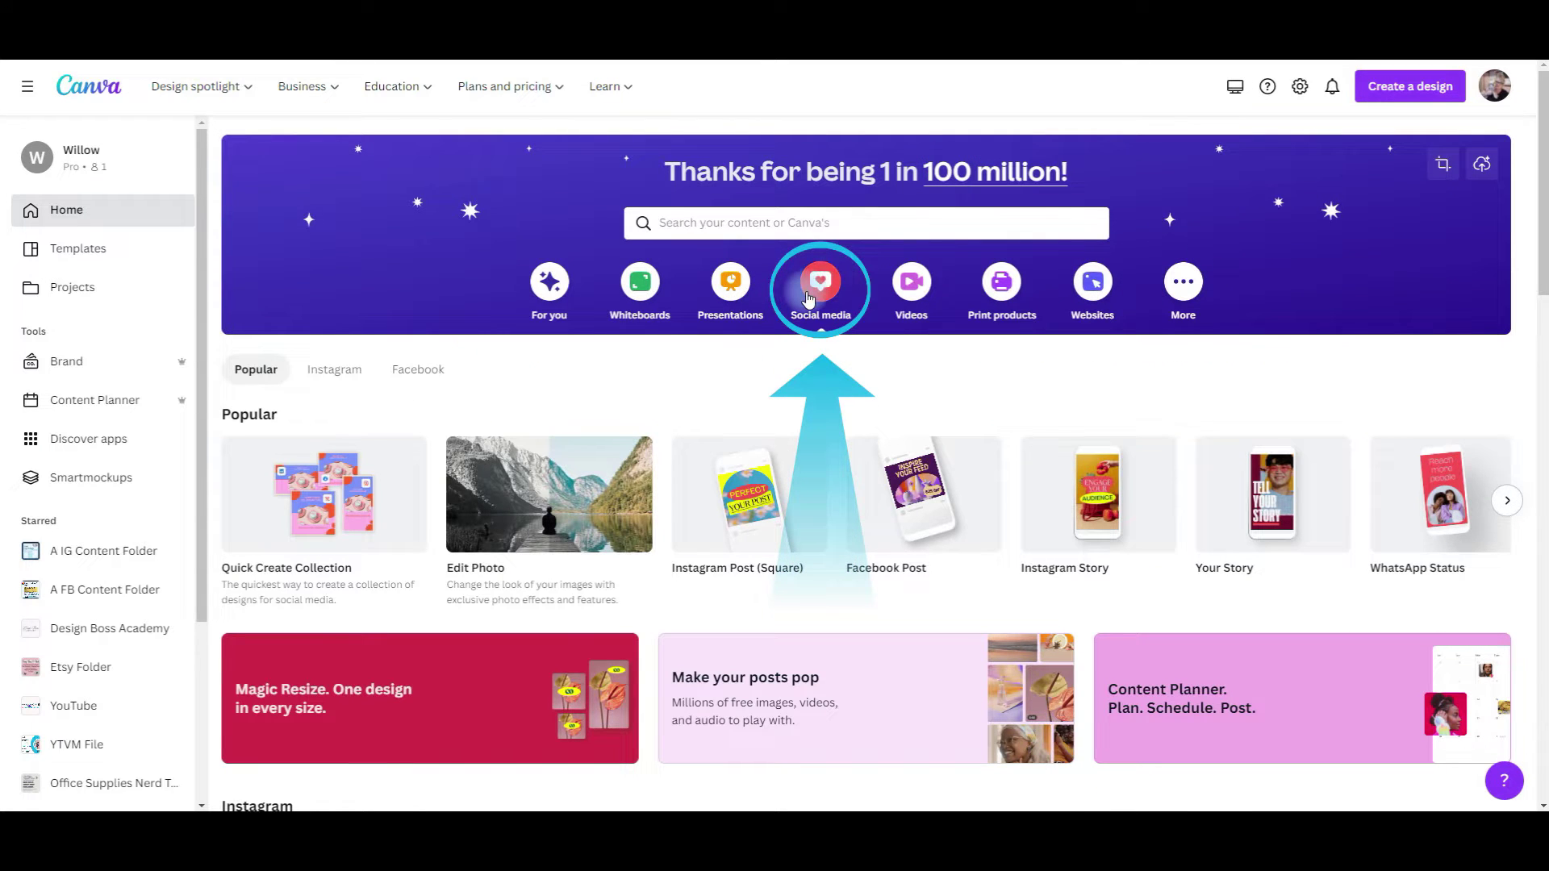
Create a blank Instagram Post (Square) design and look through the suggested templates.
mouse_move(724, 518)
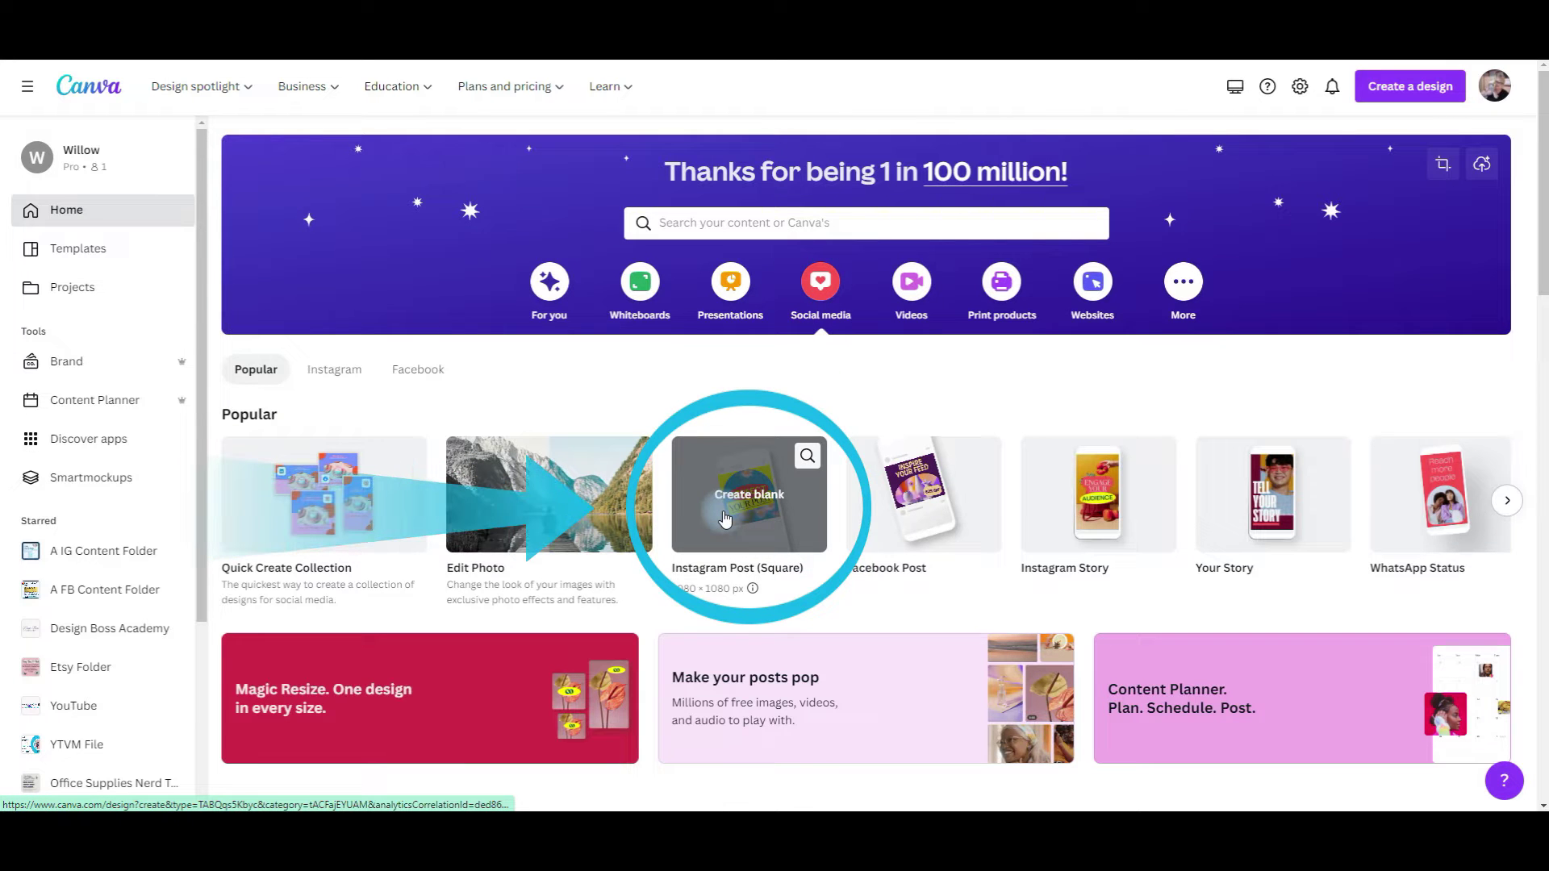
click(724, 519)
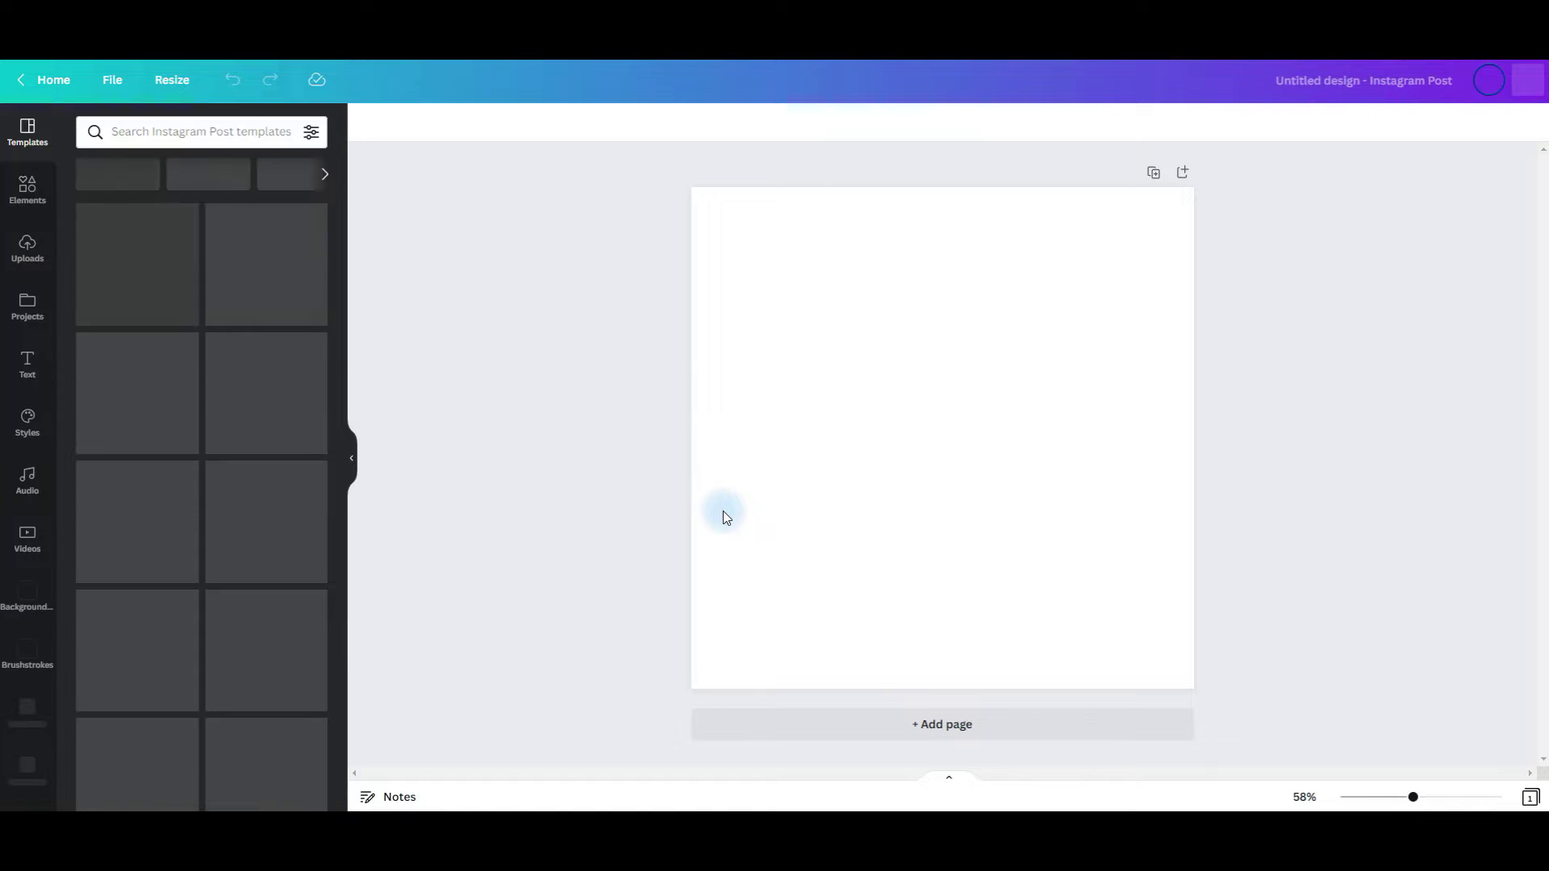
scroll(273, 352, down, 1)
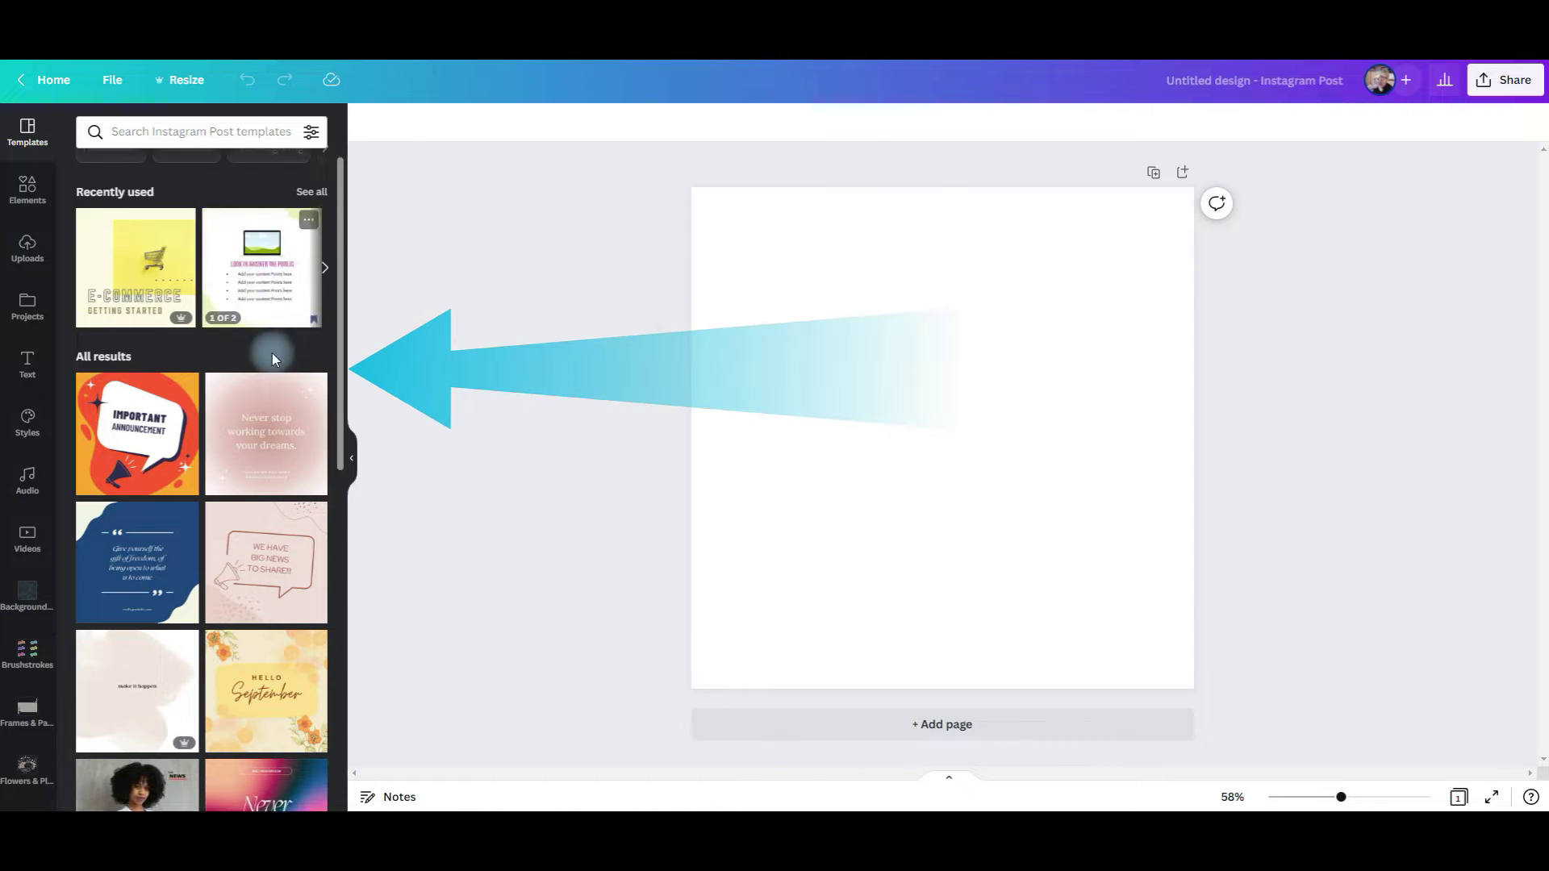
scroll(272, 352, down, 10)
scroll(270, 361, down, 7)
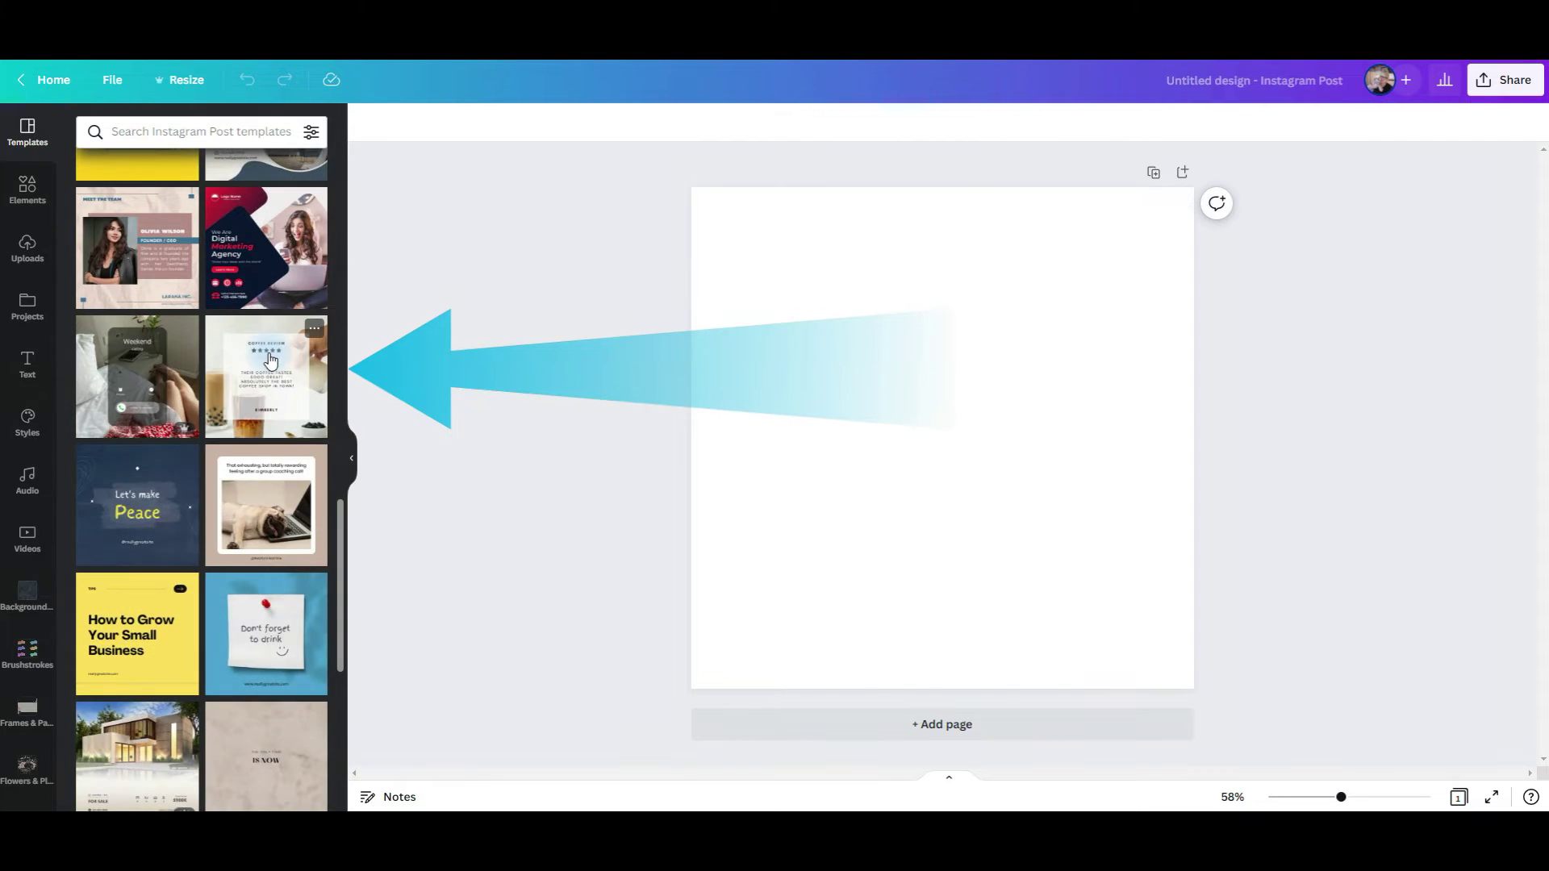
scroll(270, 371, up, 12)
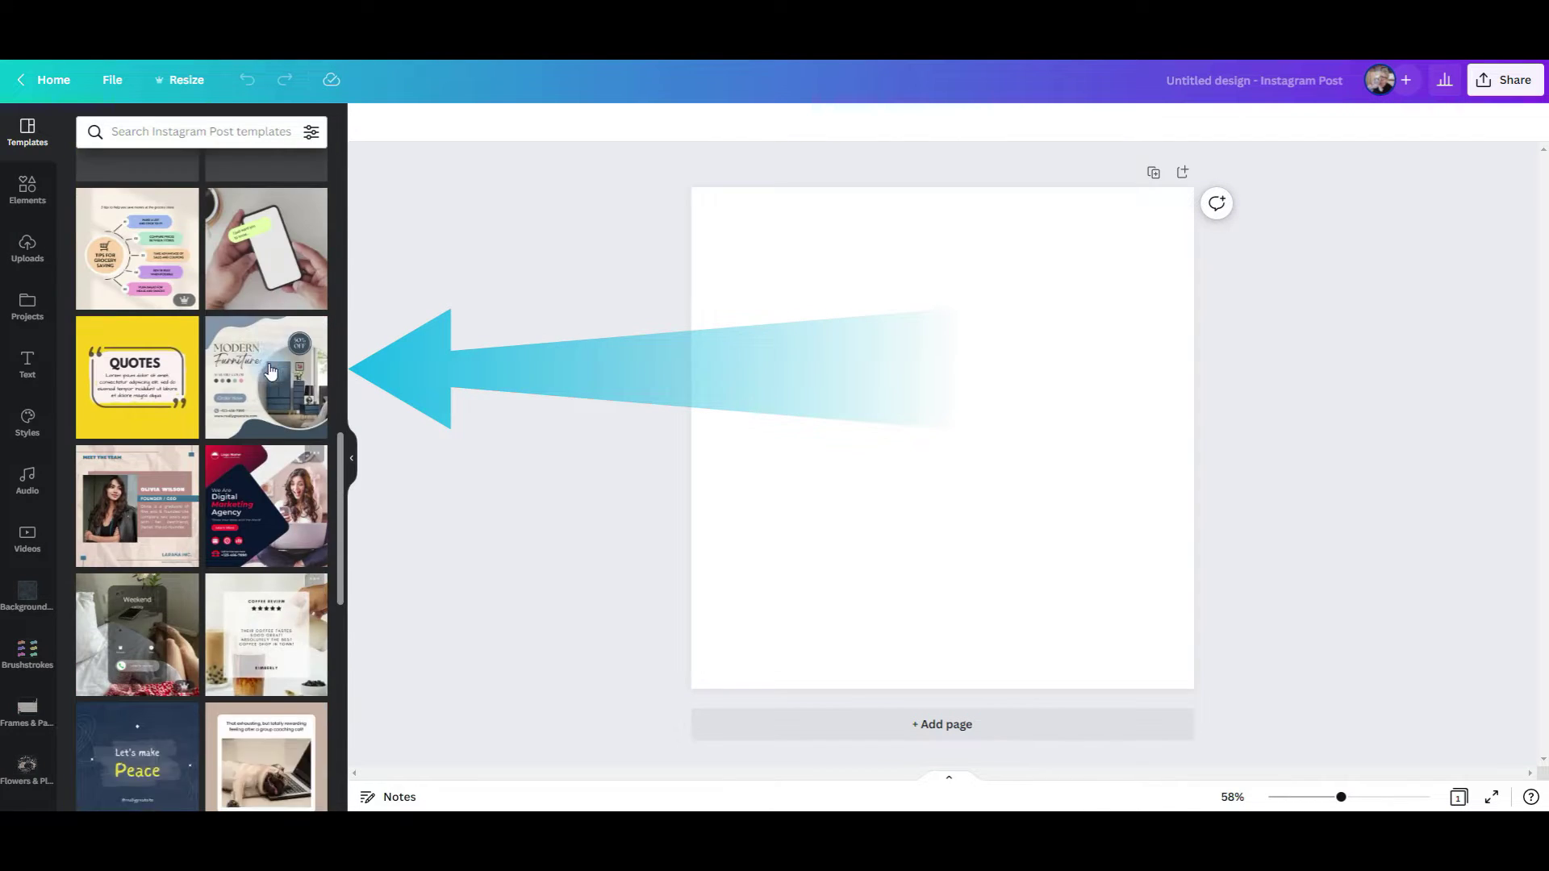
scroll(268, 363, up, 5)
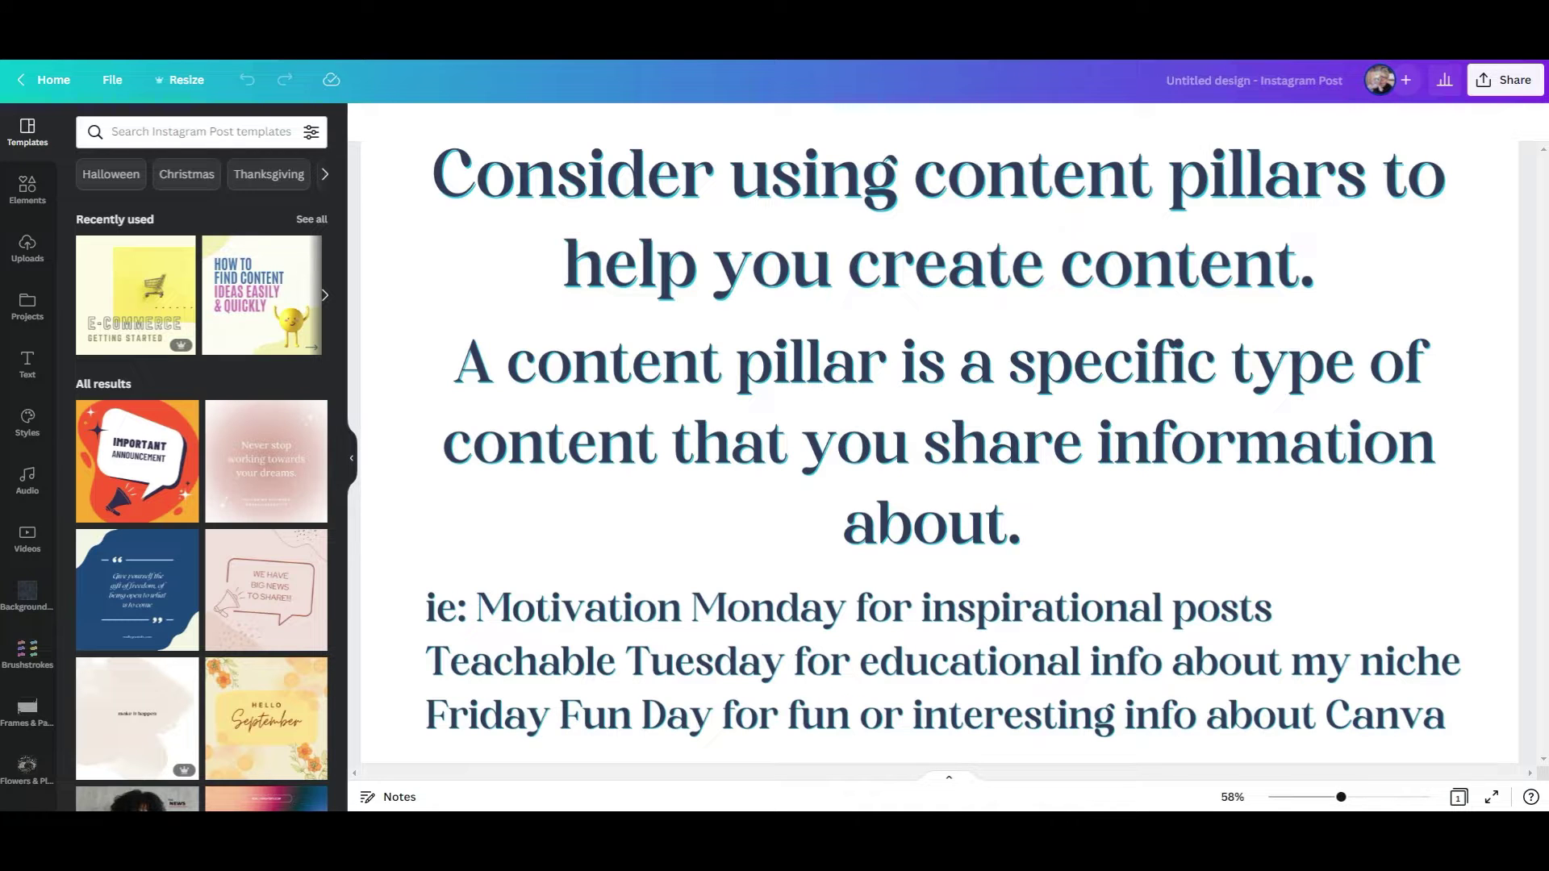
Add two more blank pages to the design.
click(958, 529)
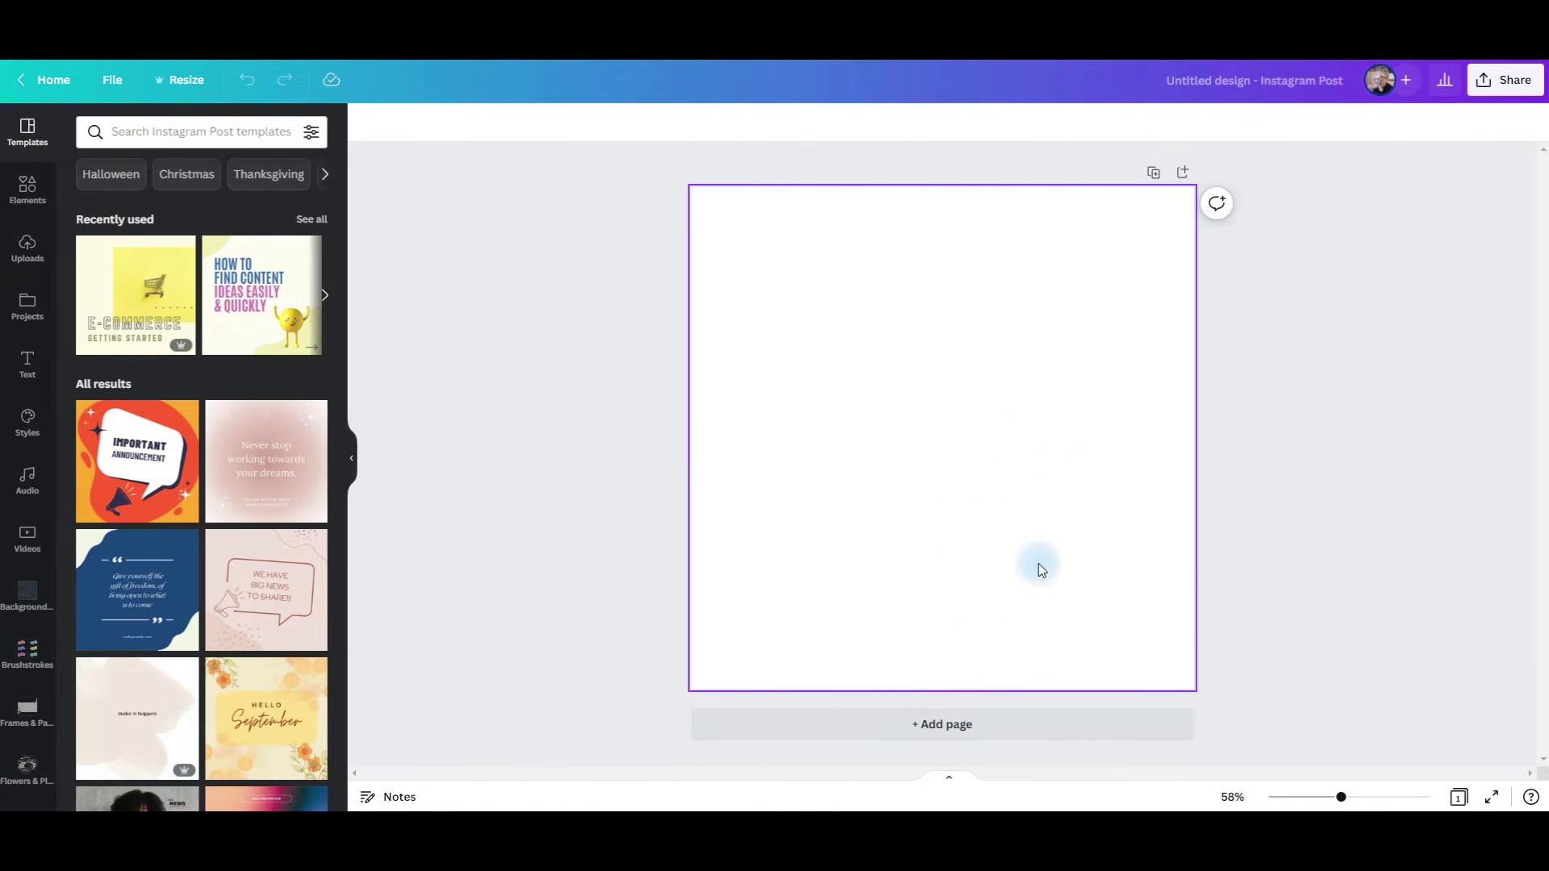
click(984, 725)
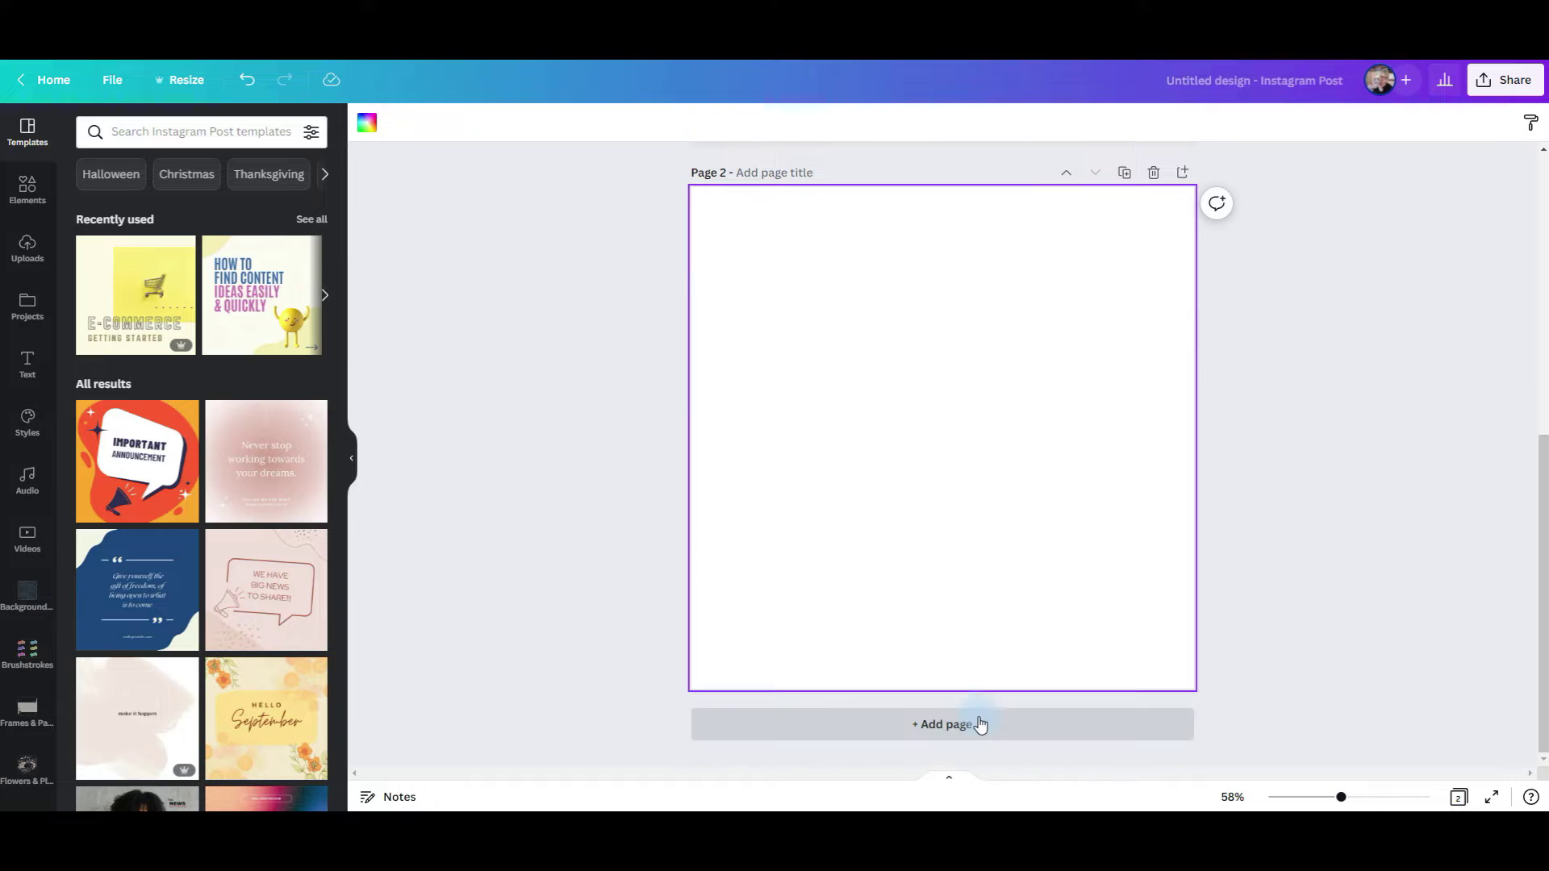
click(980, 723)
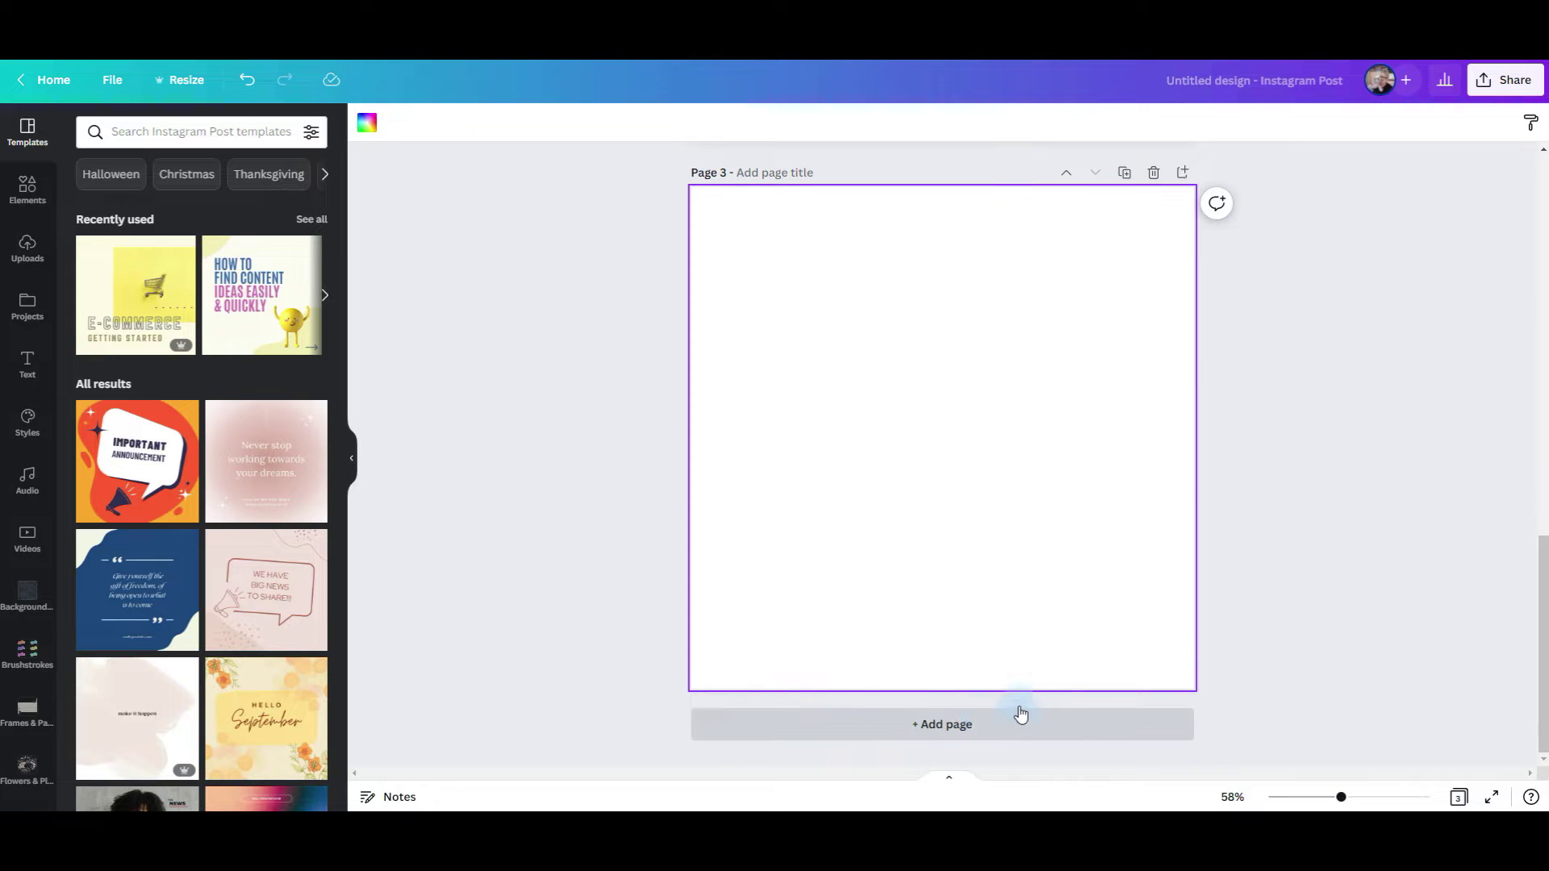
Set the background of page 1 to the dark slate blue from the brand colours.
click(1019, 553)
click(367, 123)
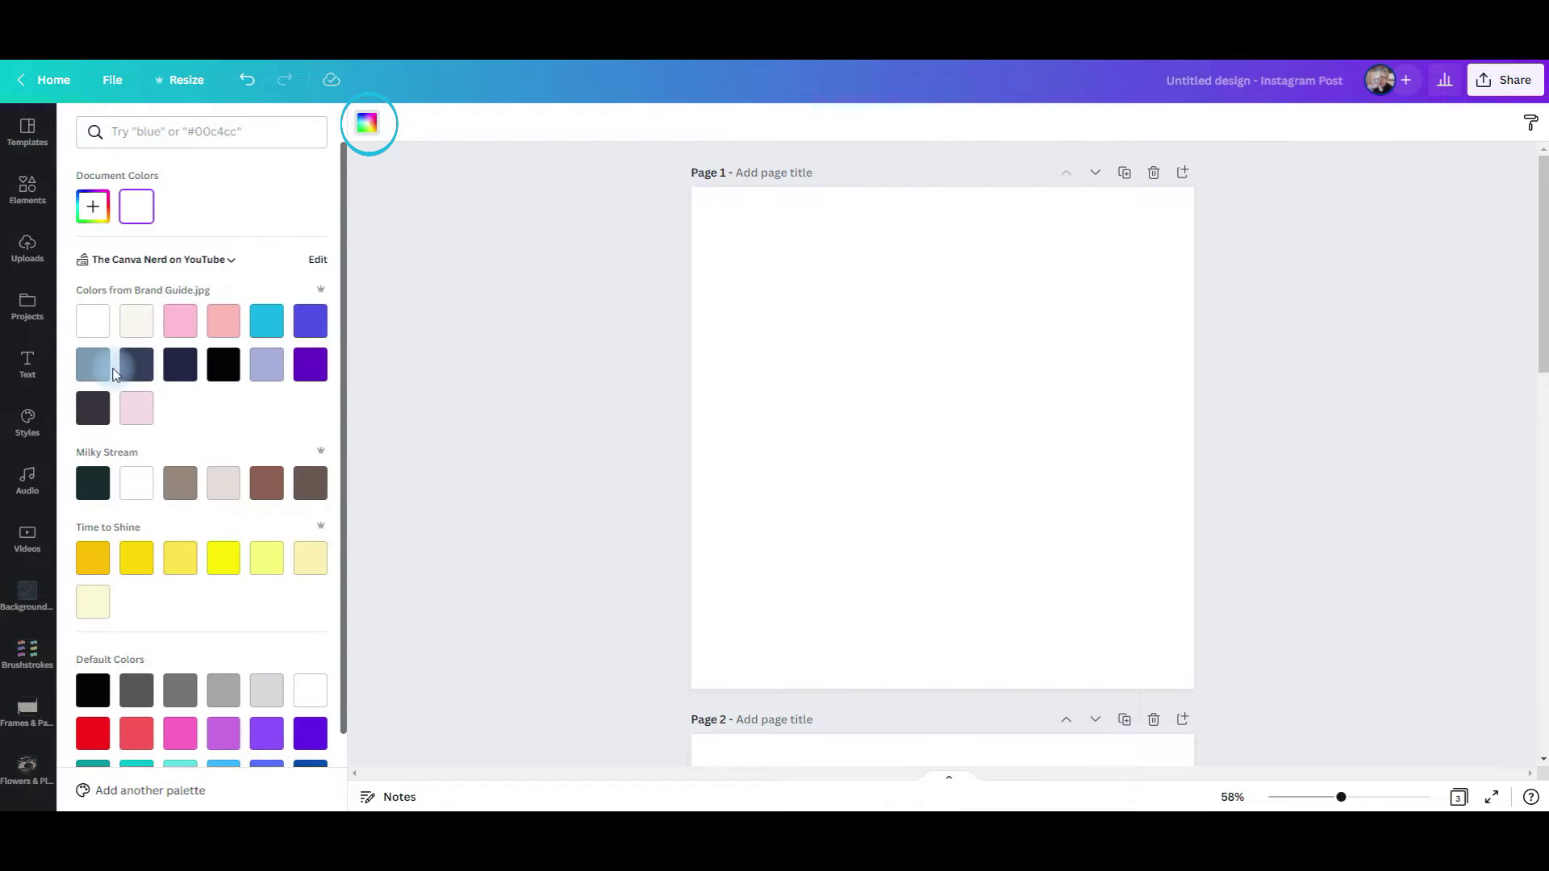
click(134, 375)
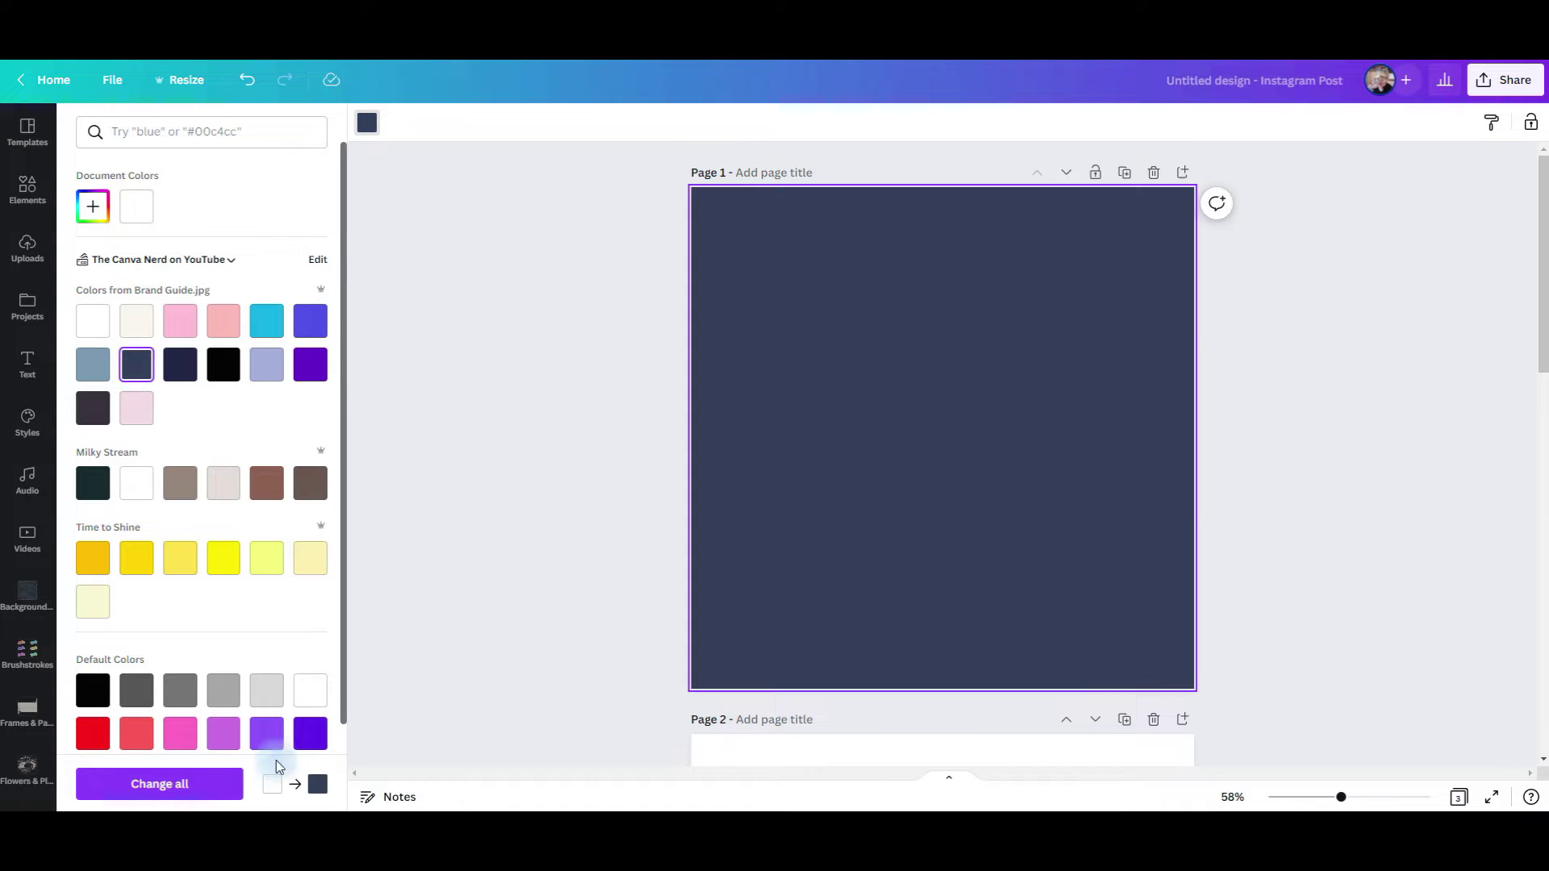
Place the "Give Thanks" front door picture from the Weekly Images folder on page 1 and enlarge it to about 742 × 945.
scroll(20, 765, down, 3)
scroll(20, 765, down, 1)
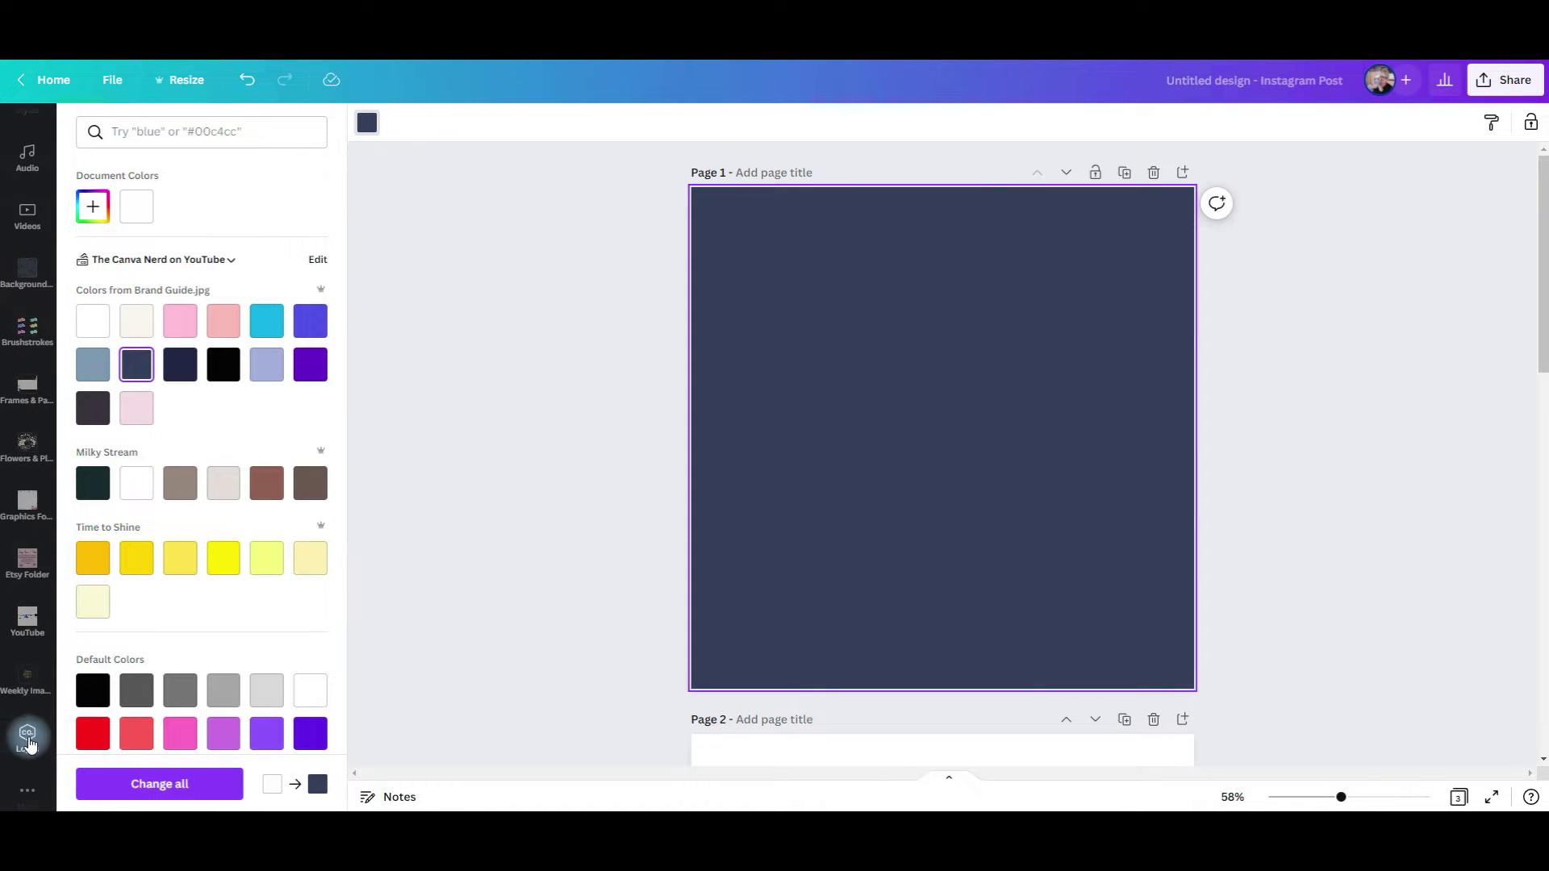
click(22, 685)
click(199, 246)
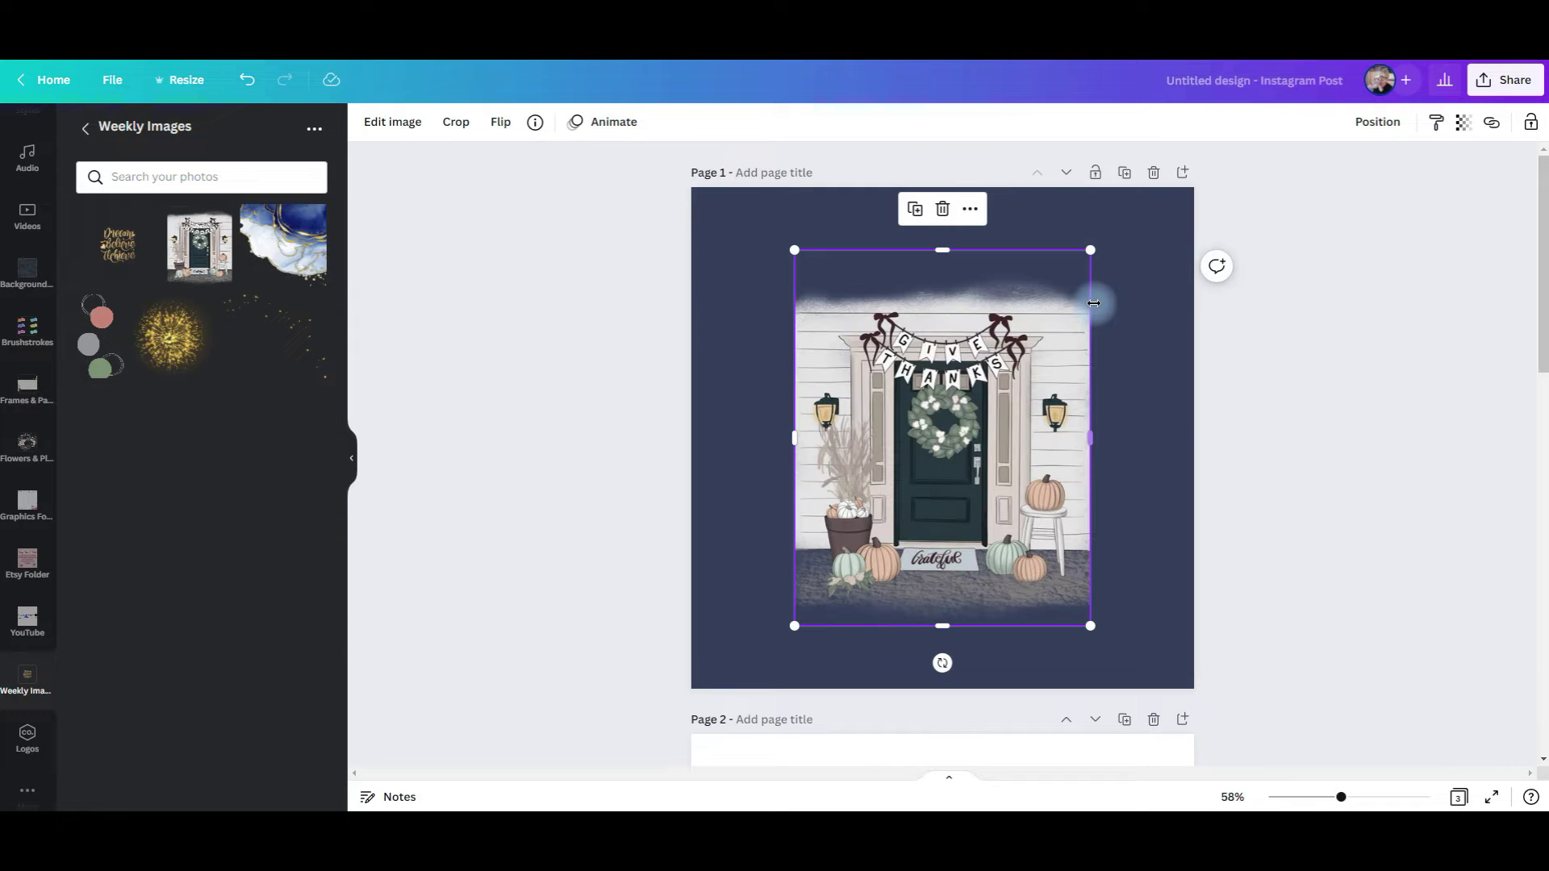
drag(1092, 251, 1118, 216)
drag(792, 621, 771, 655)
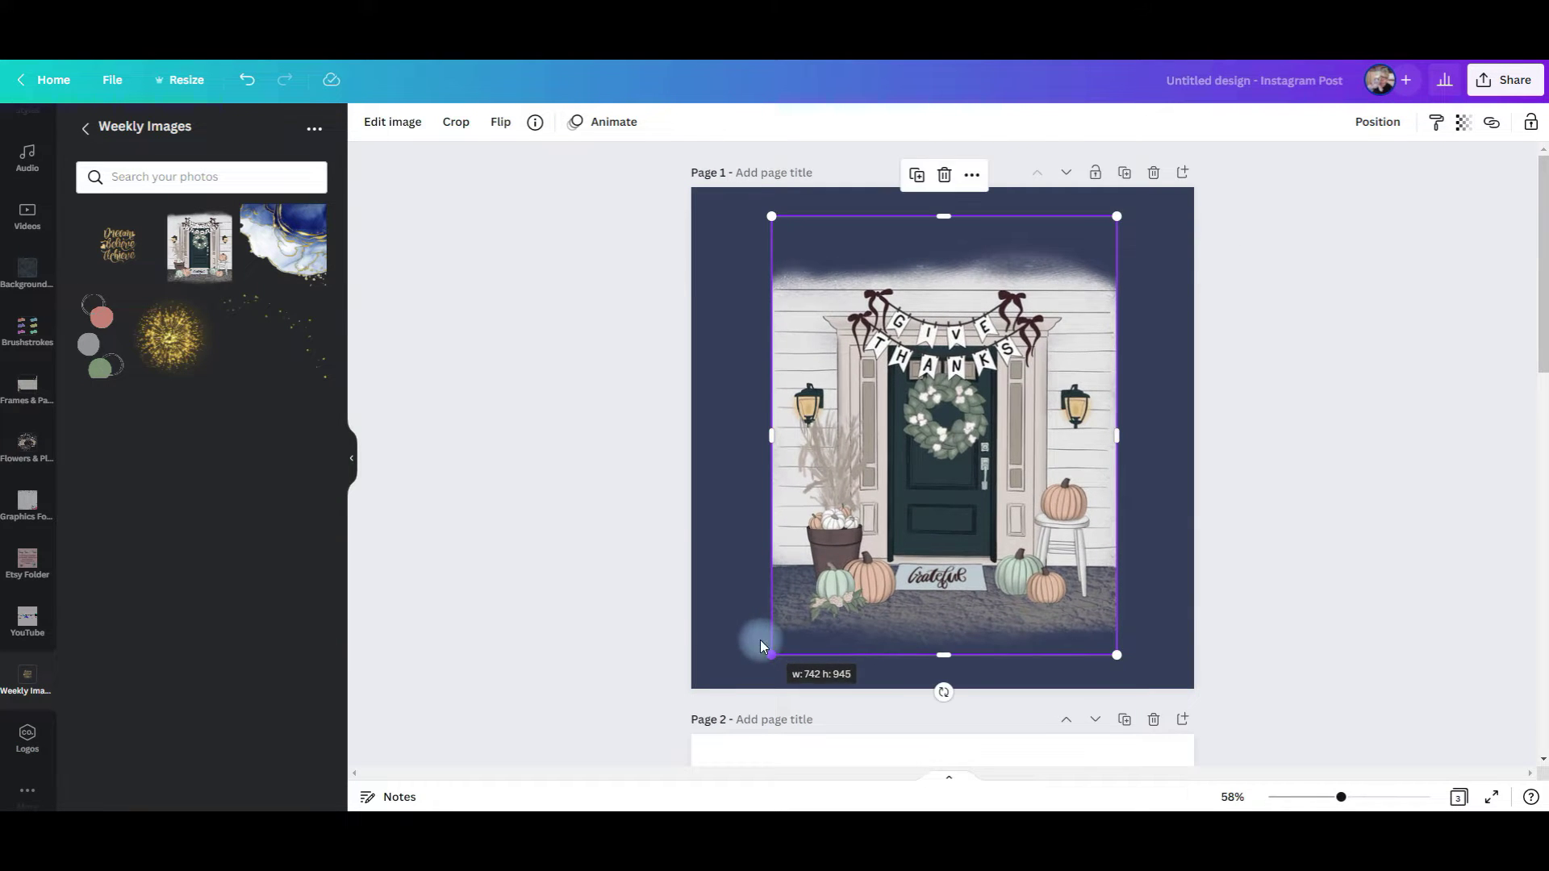
Align the front door picture to the center and middle of page 1, and deselect it.
click(1378, 122)
click(1370, 270)
click(1203, 271)
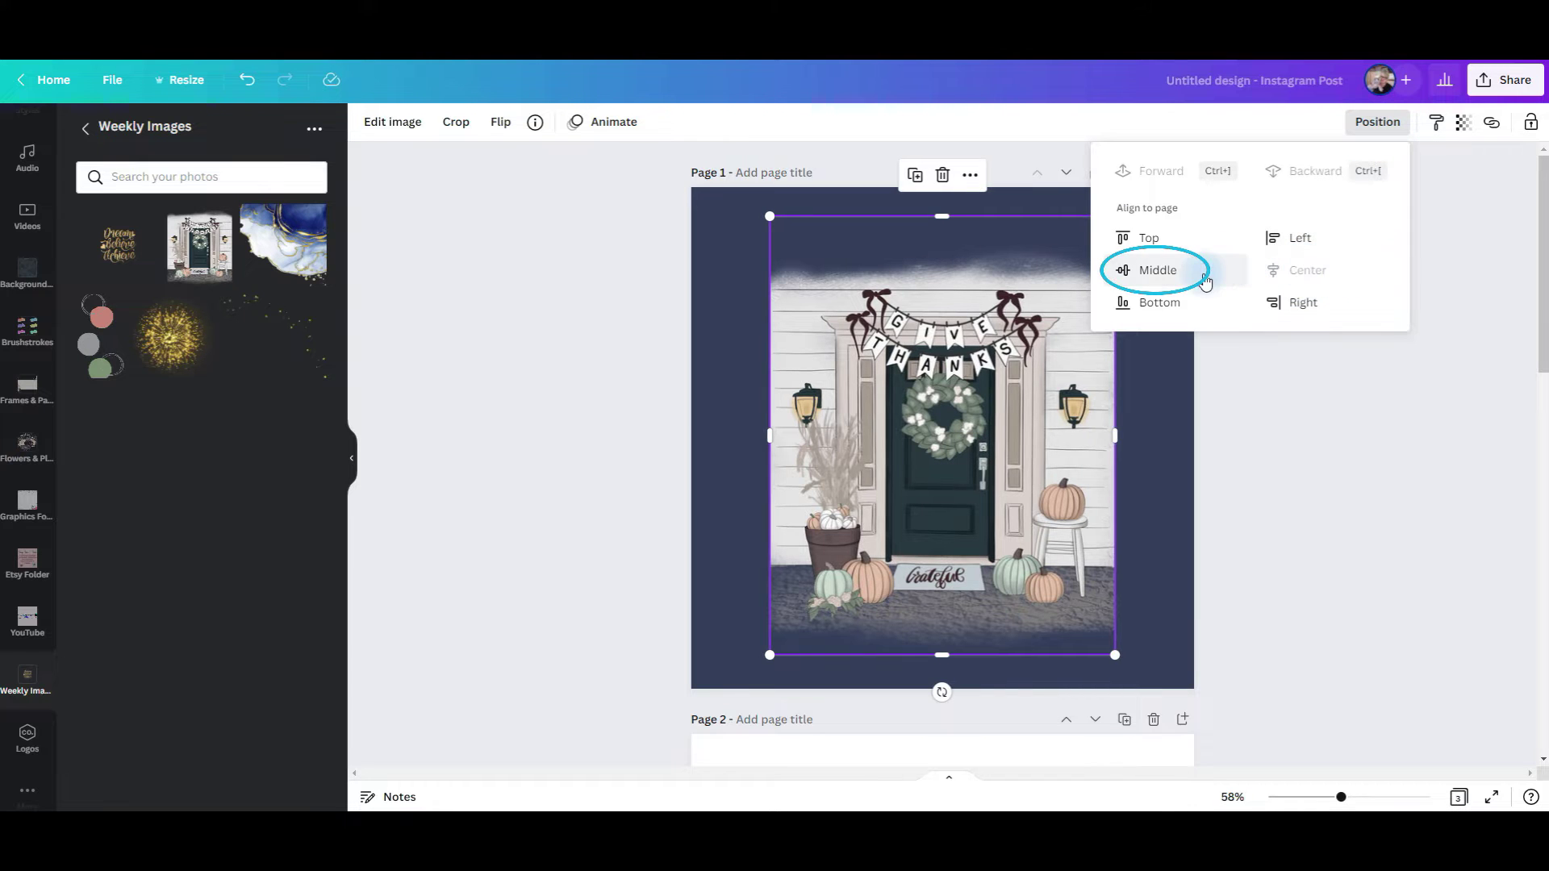
click(1183, 400)
click(1183, 400)
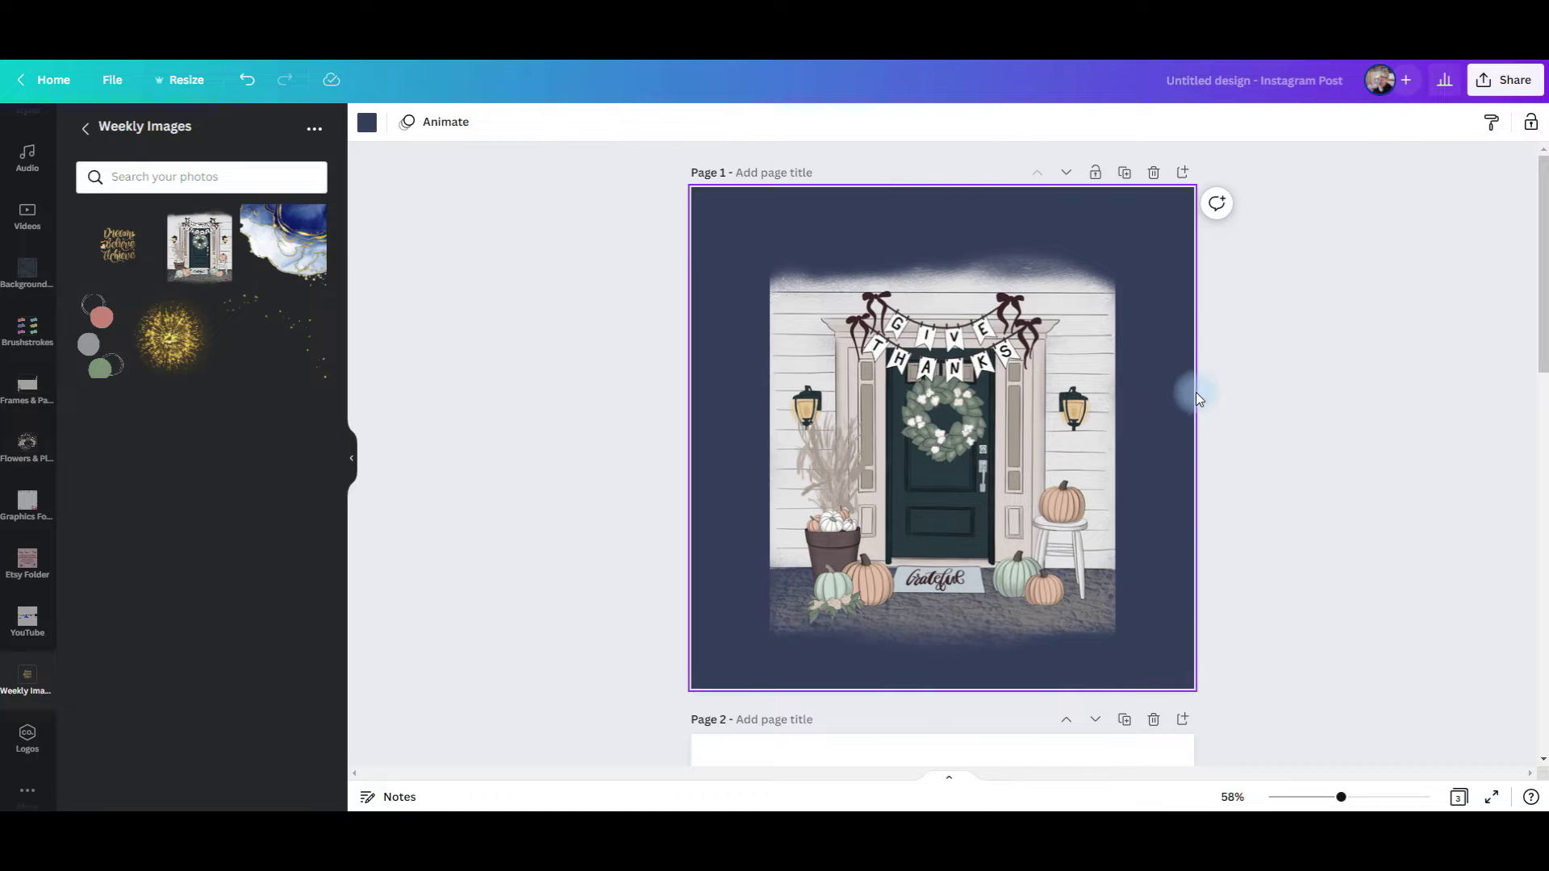
Add a heading reading "May your November be blessed" above the door picture on page 1.
scroll(36, 277, up, 4)
click(29, 365)
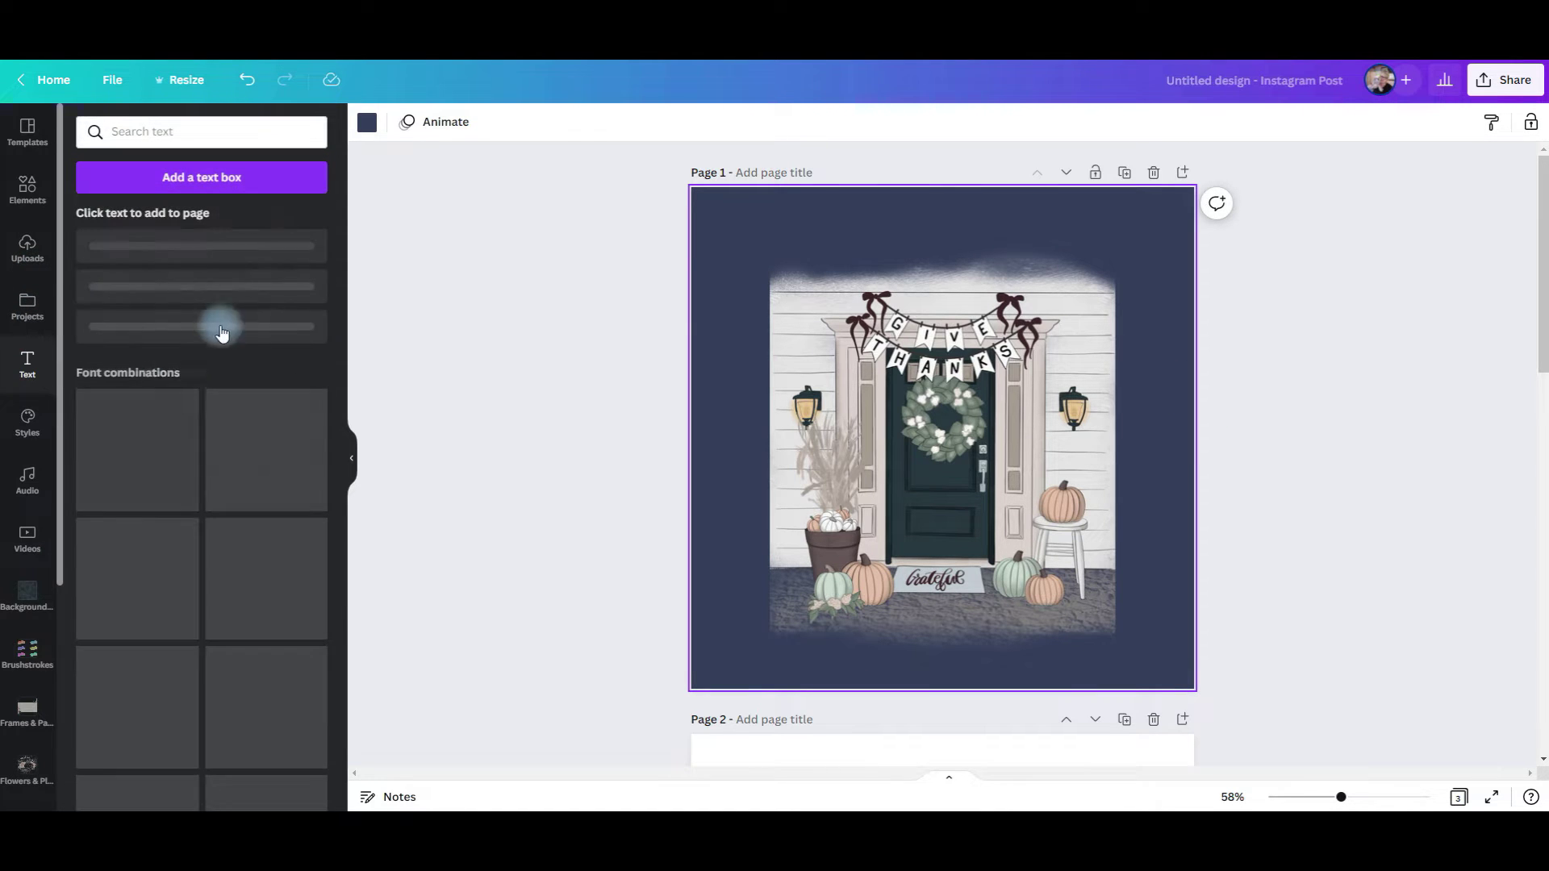
click(237, 269)
drag(909, 436, 878, 222)
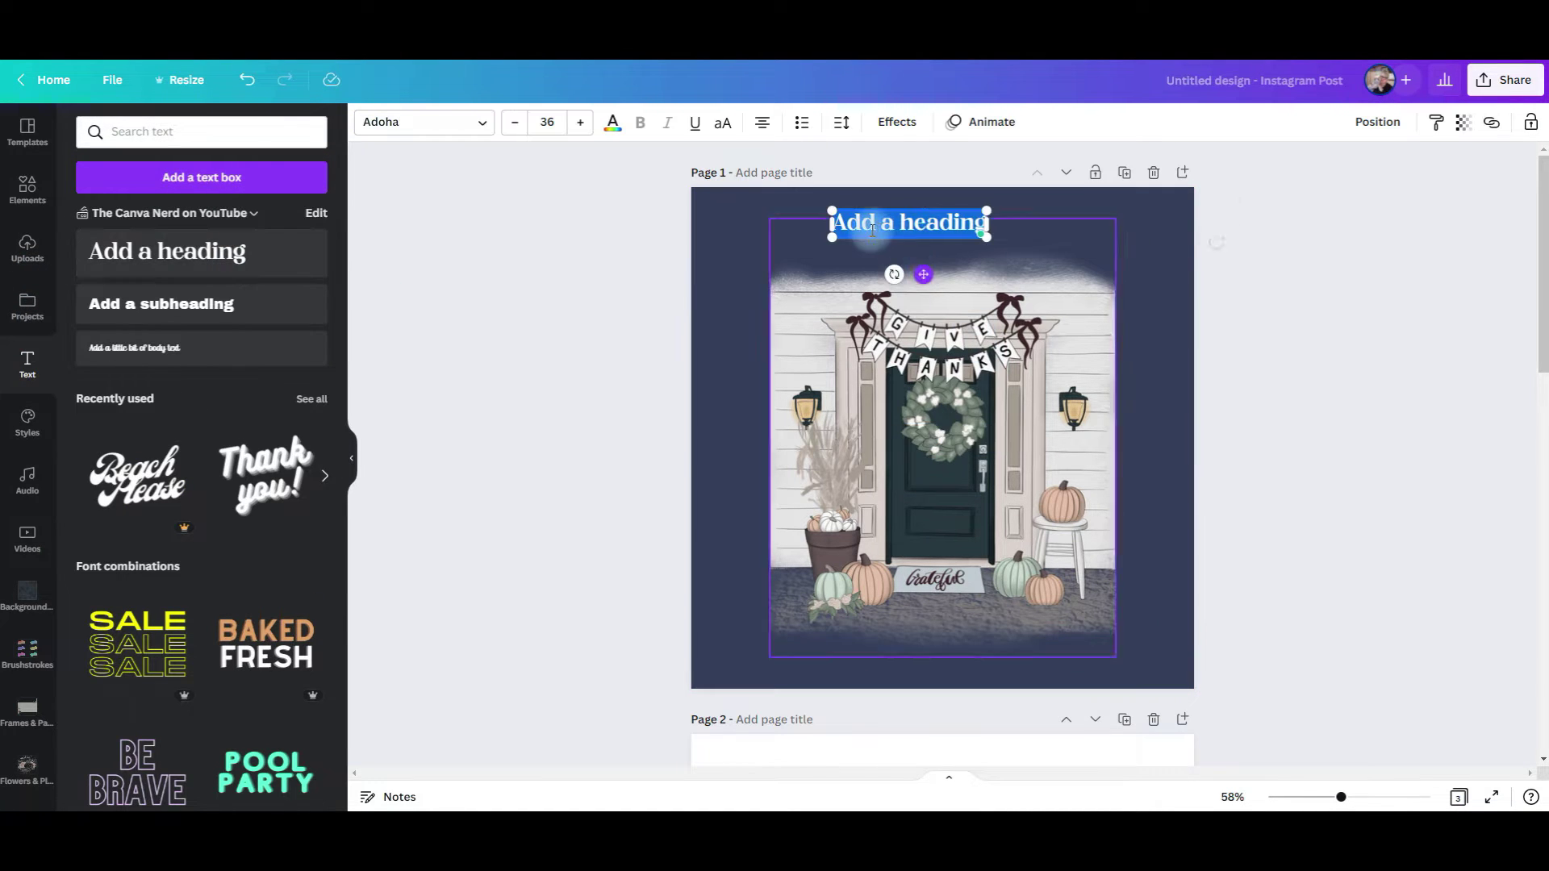
text(May your November be blessed)
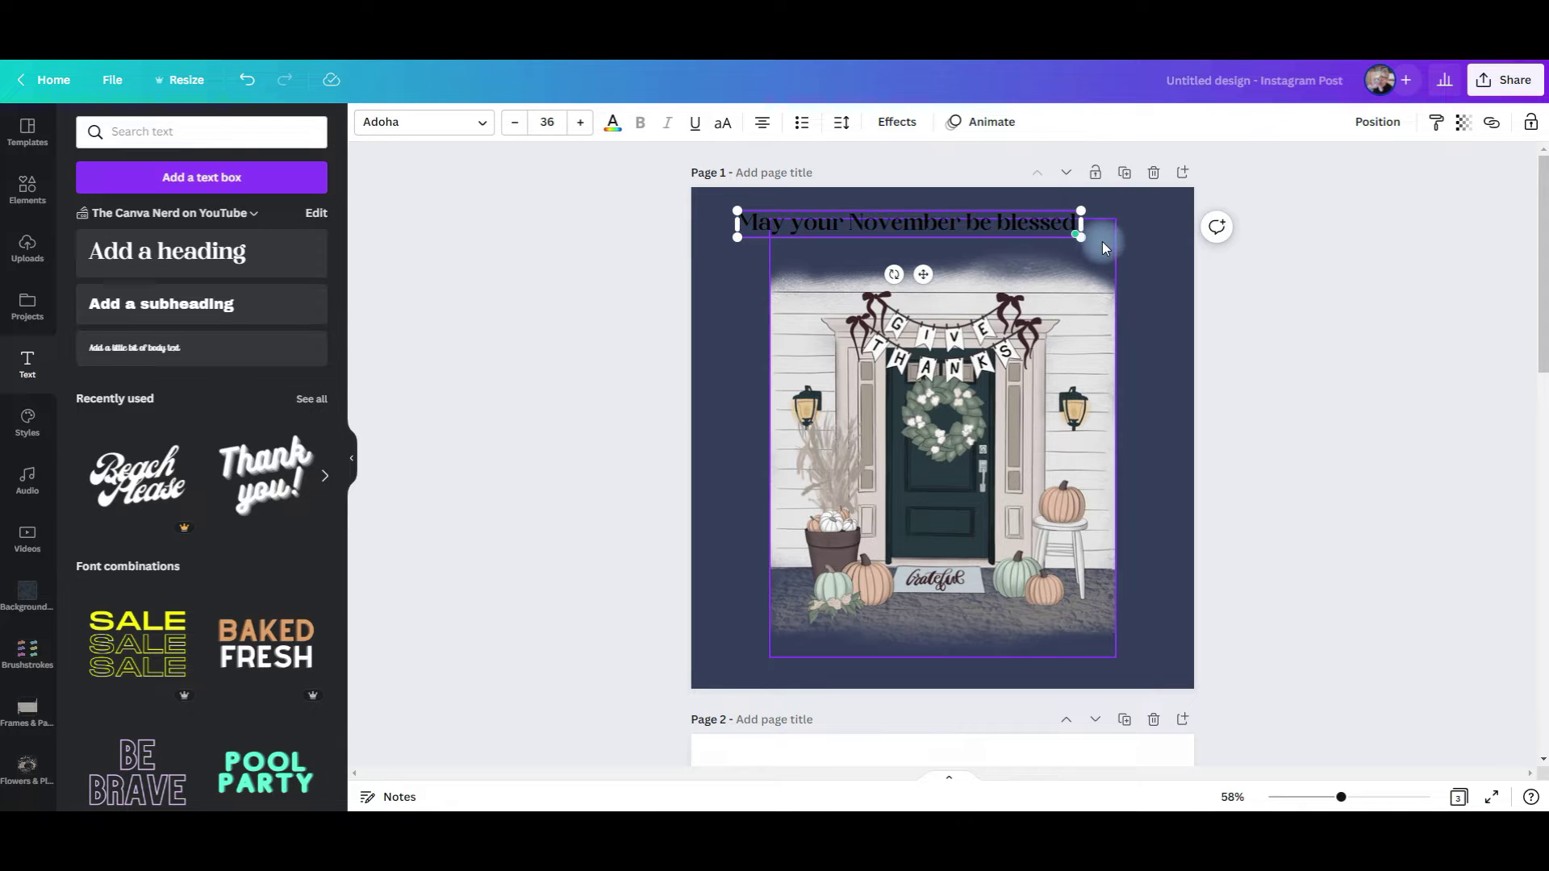
Change the font of the "May your November be blessed" heading to Apricots.
click(481, 127)
click(276, 256)
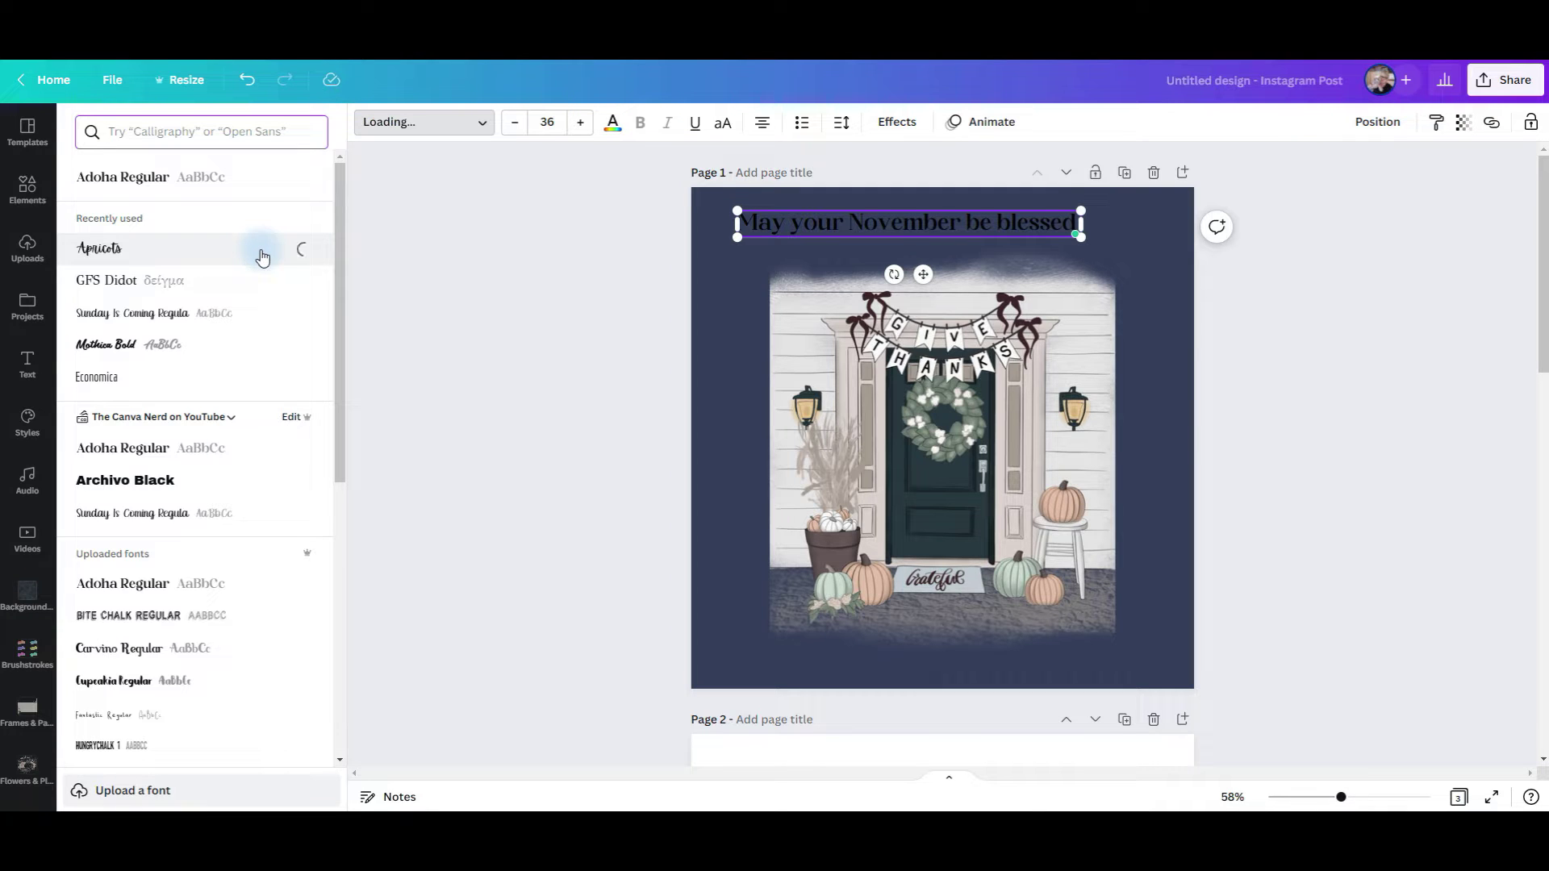
click(1059, 236)
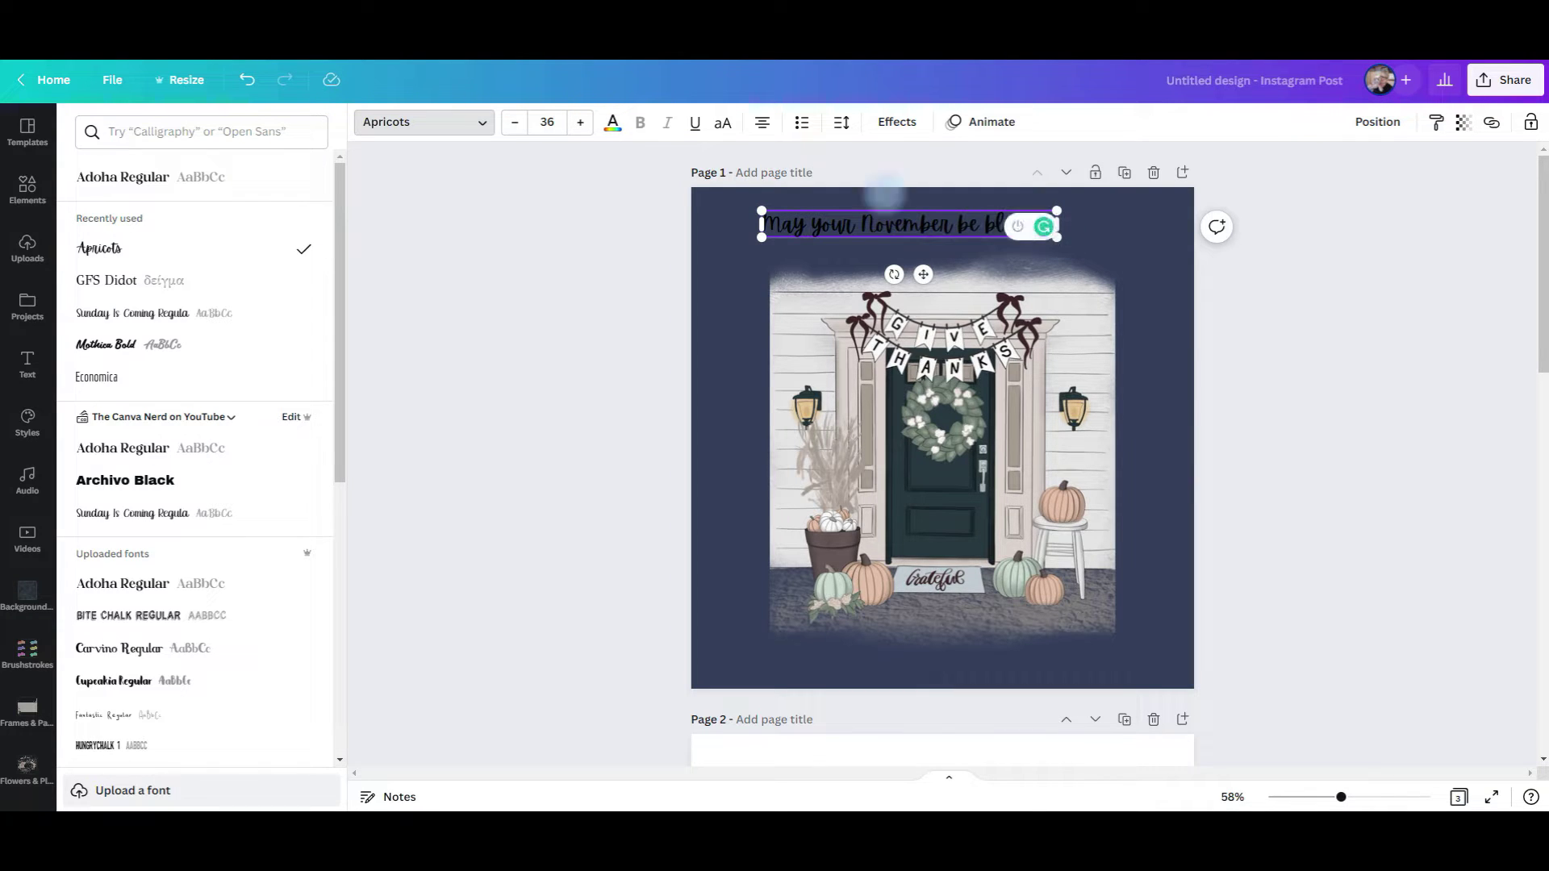
Colour the heading salmon pink from the brand colours and enlarge it to size 58.9, nearly filling the page width.
click(613, 123)
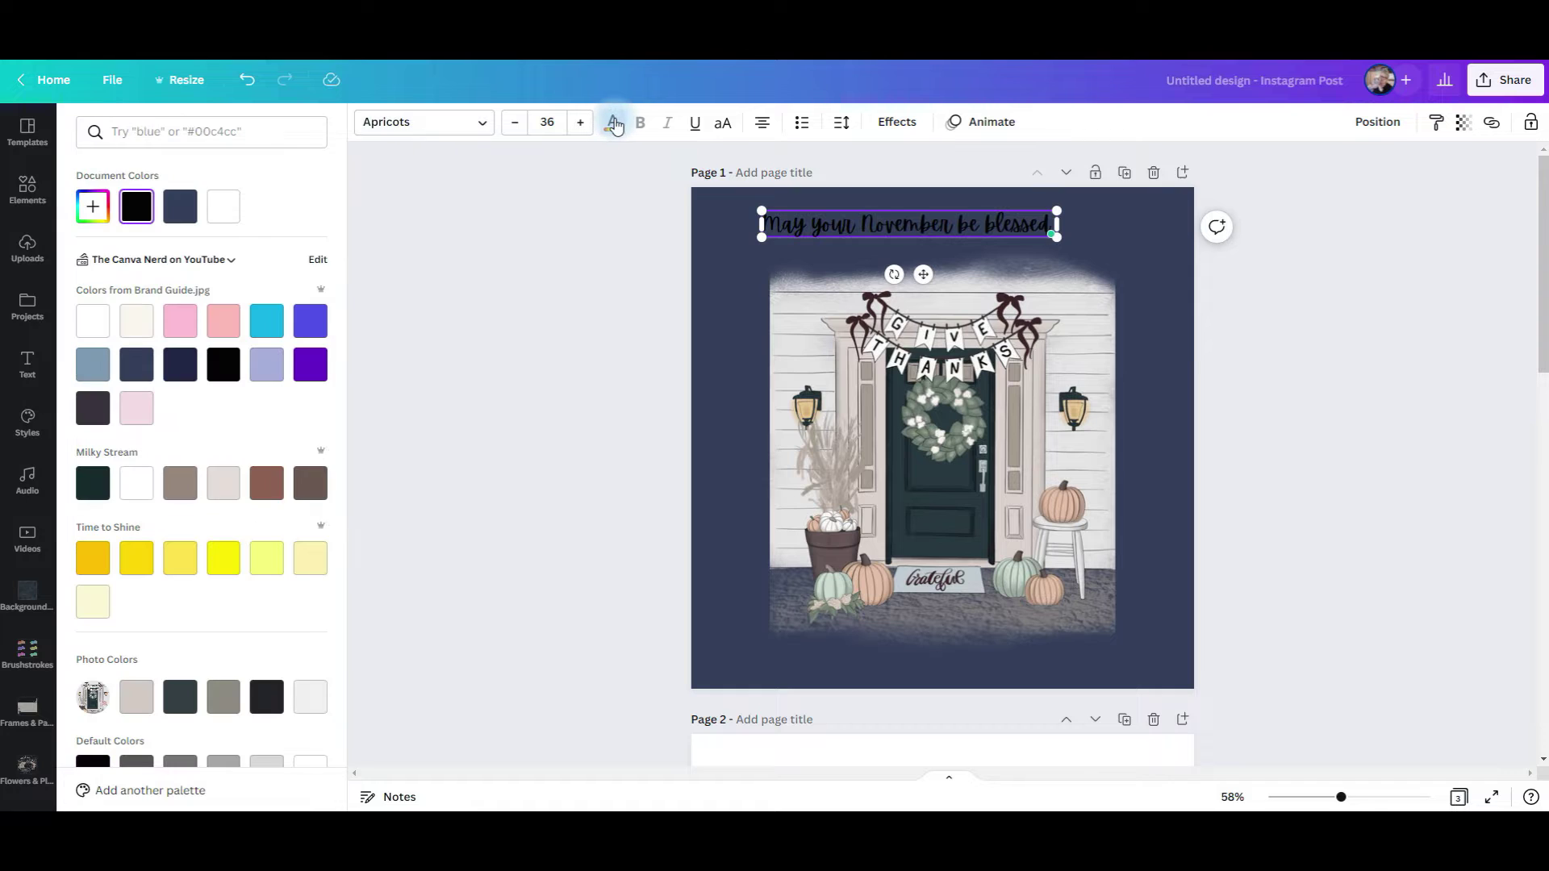
click(228, 324)
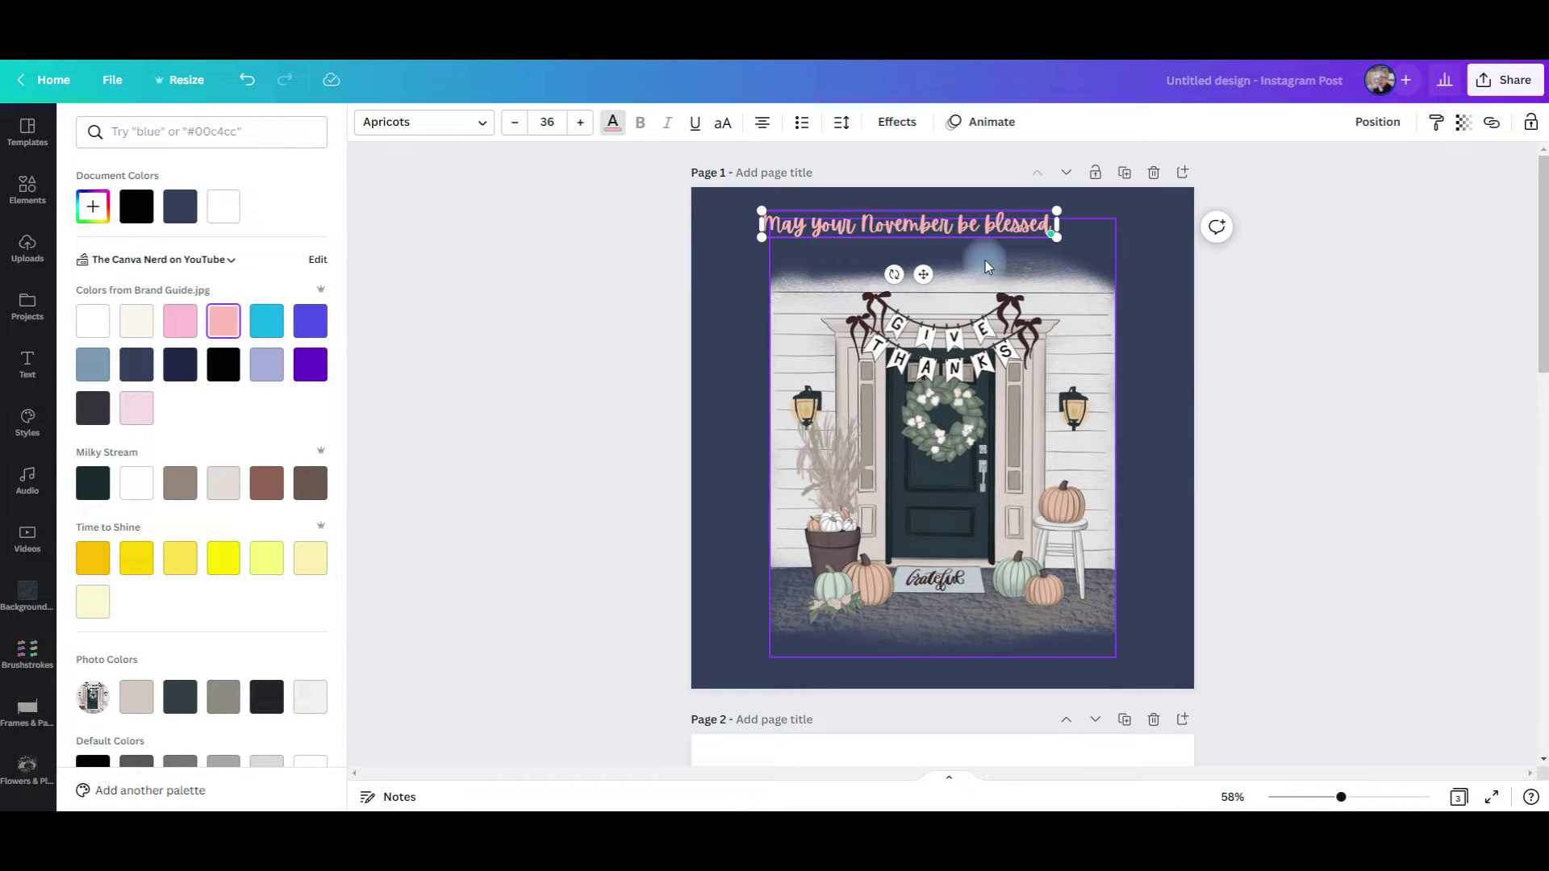
drag(1057, 236, 1184, 211)
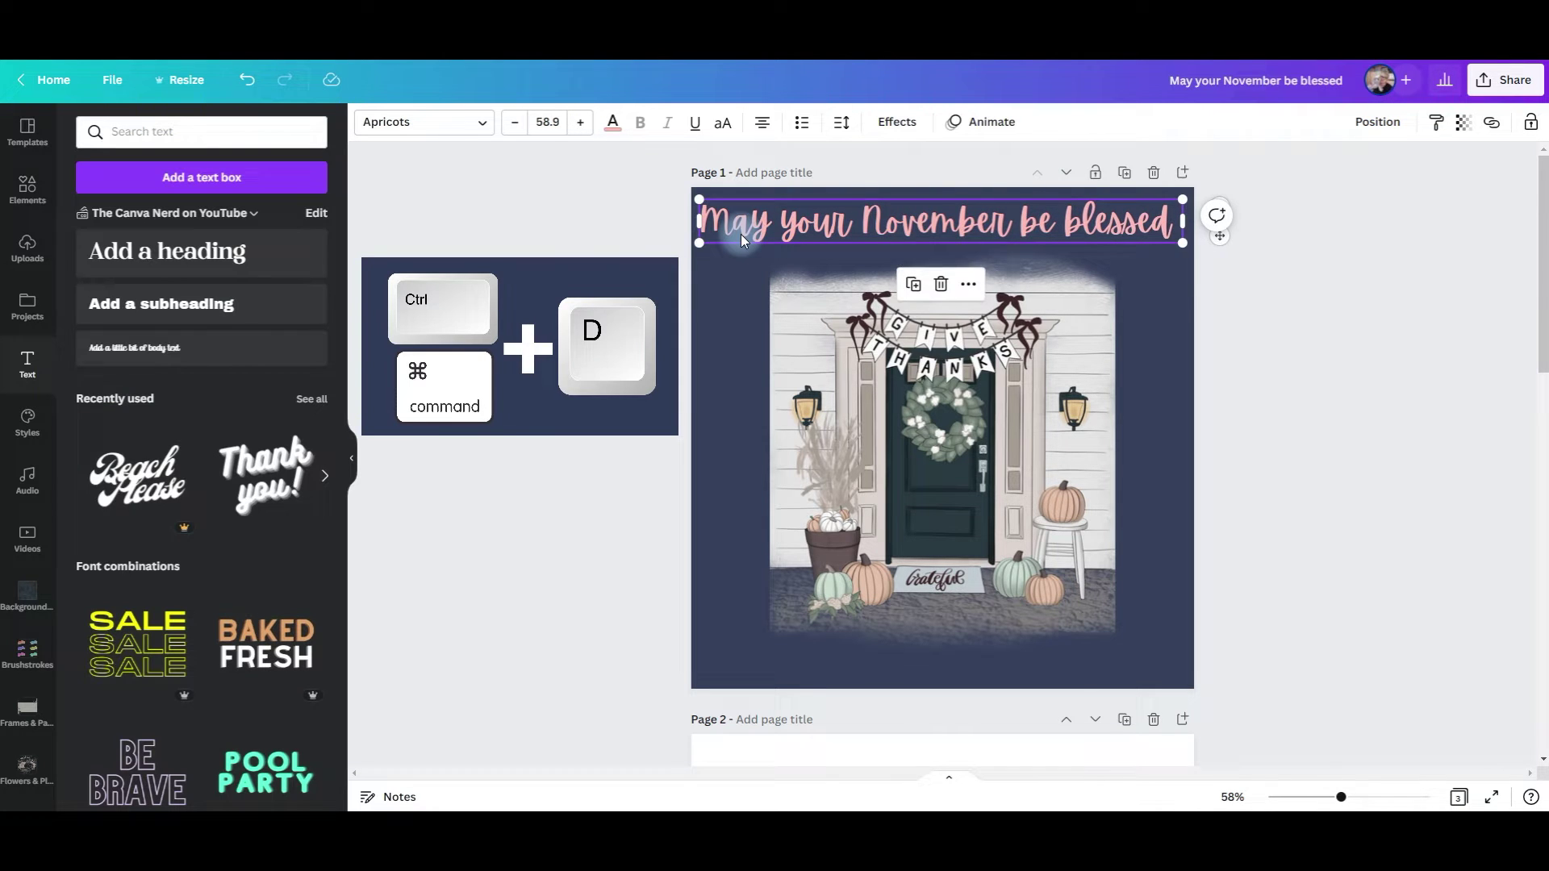
Duplicate the heading, move the copy below the door picture, and change its text to "and full of love".
key(ctrl+d)
drag(916, 222, 918, 650)
double_click(925, 651)
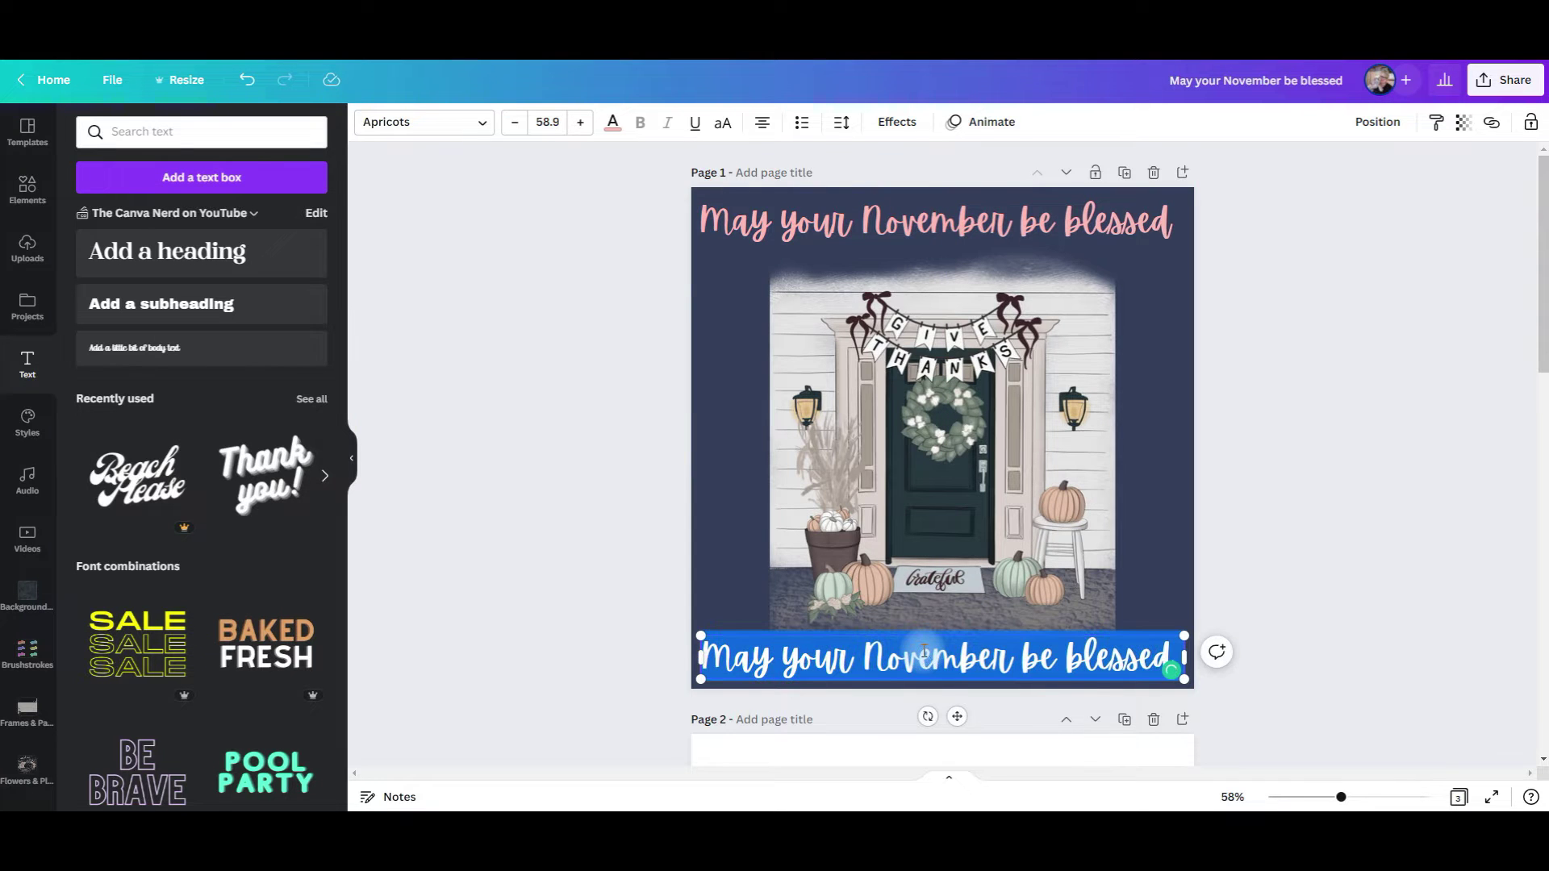
text(and full)
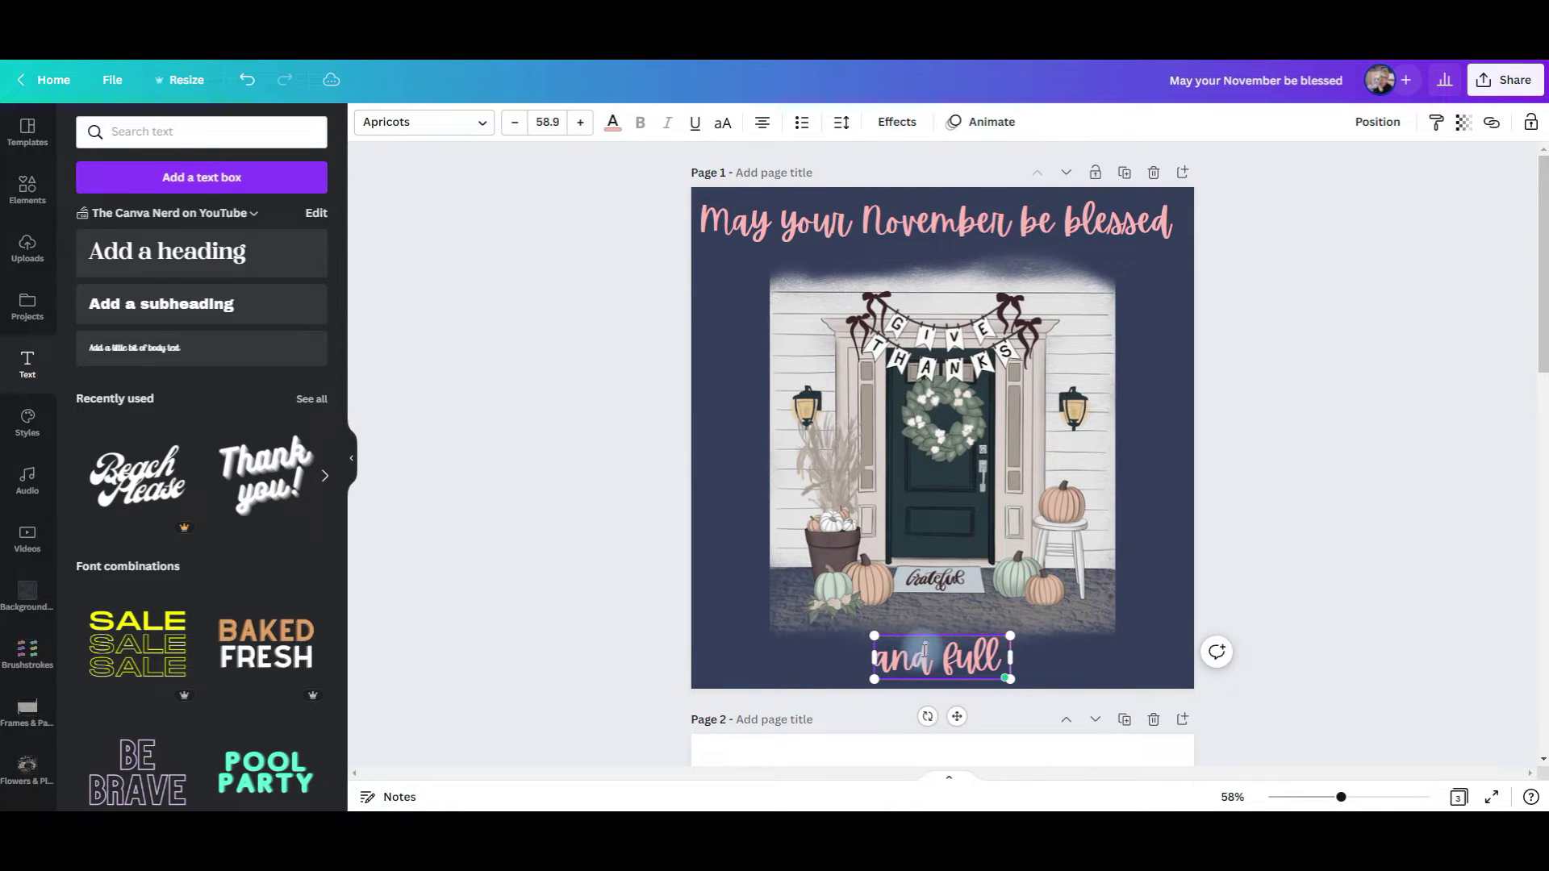
text( of love)
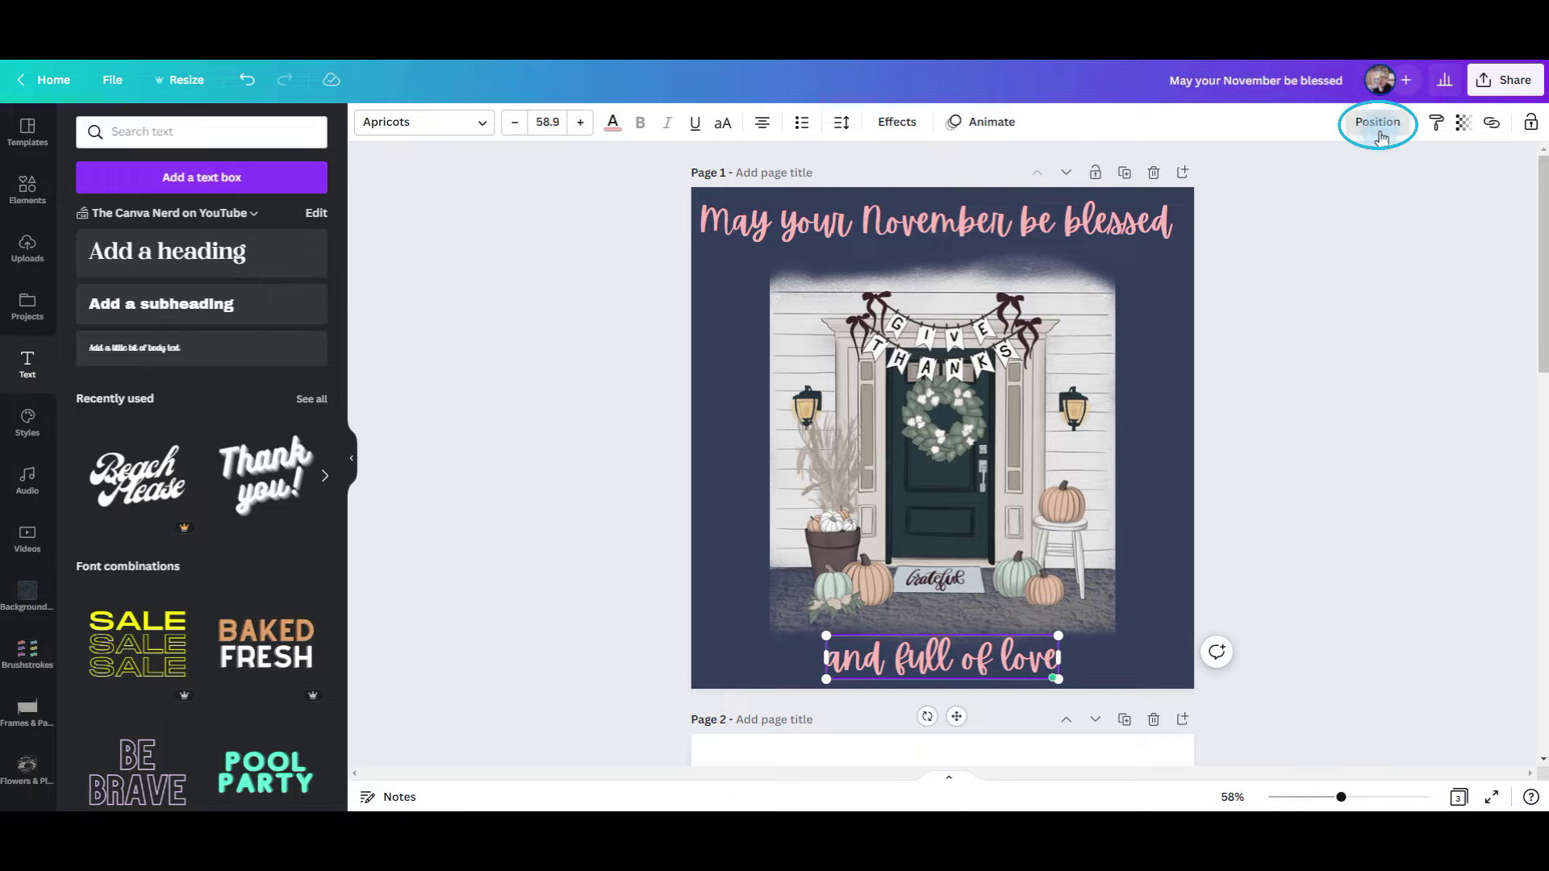
Check the page alignment of the lower text line and center the heading horizontally on page 1.
click(1377, 122)
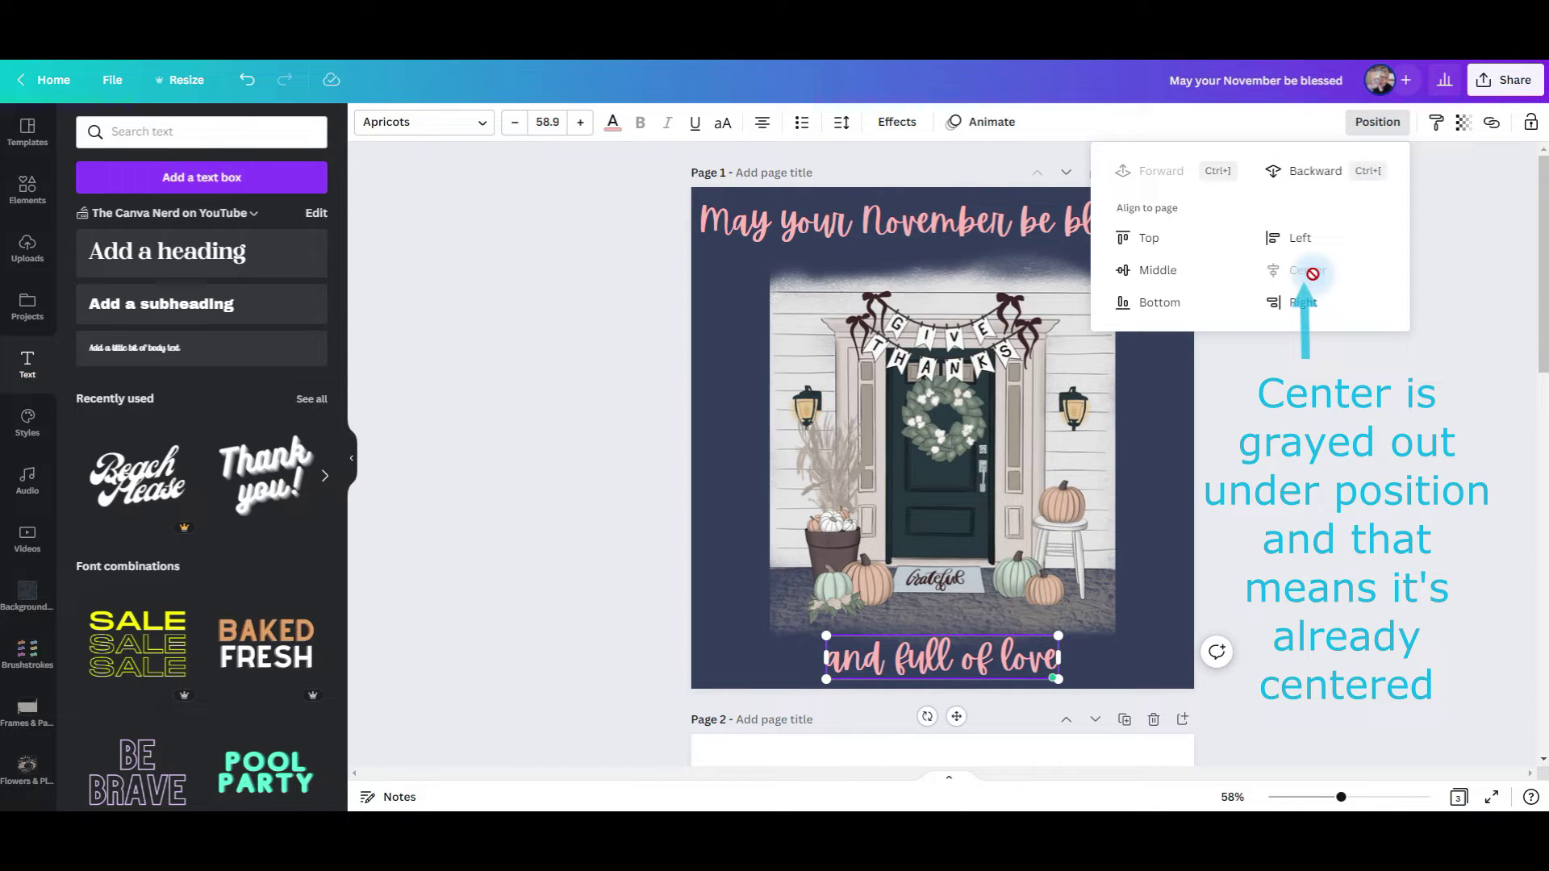
click(938, 230)
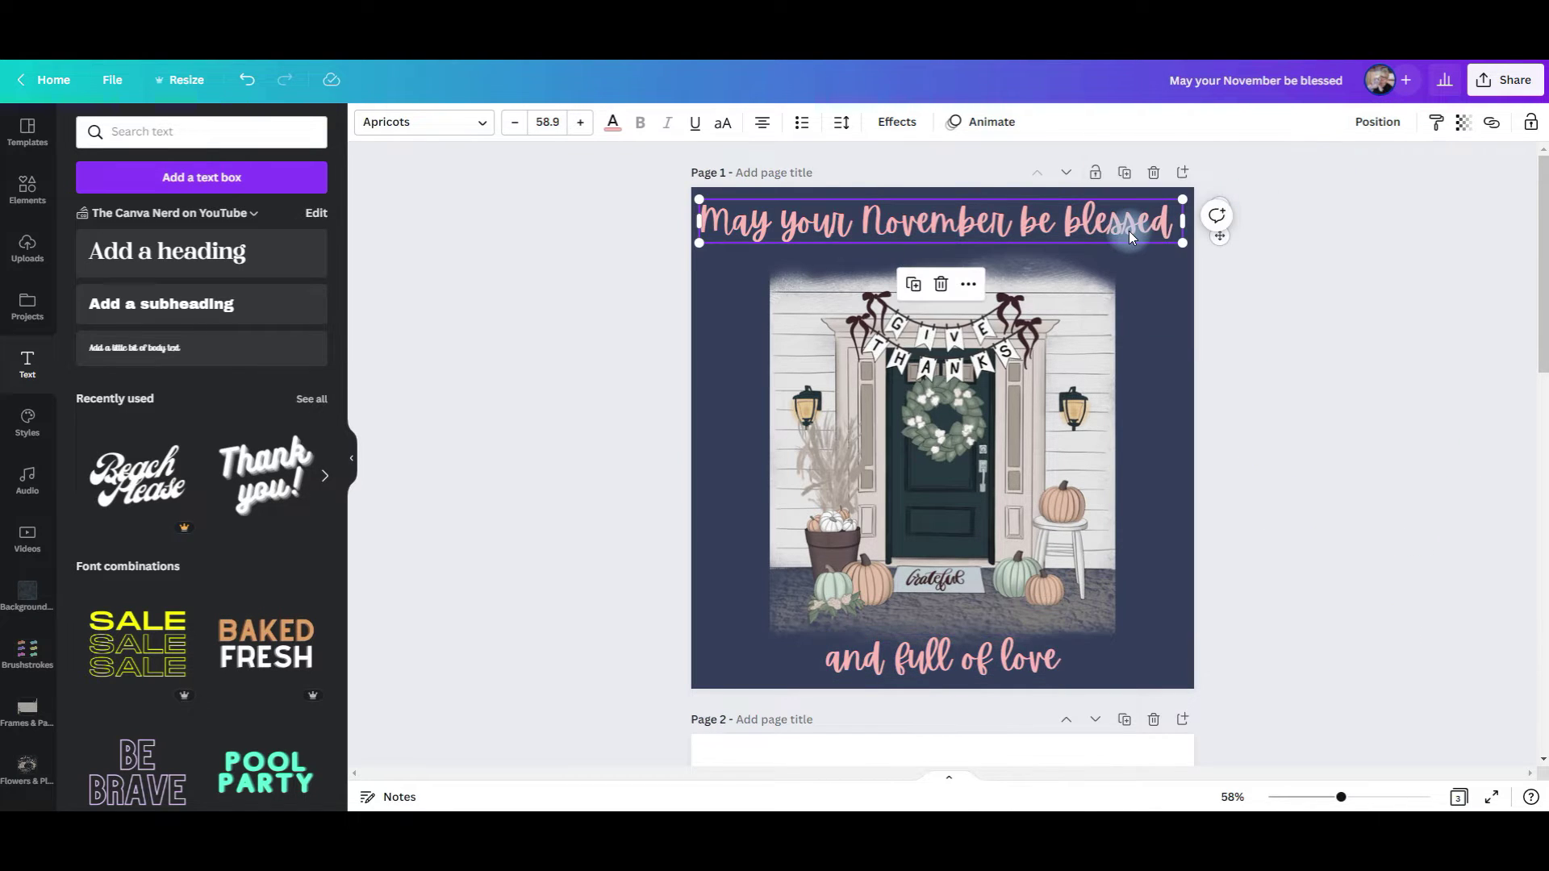
click(1377, 121)
click(1342, 275)
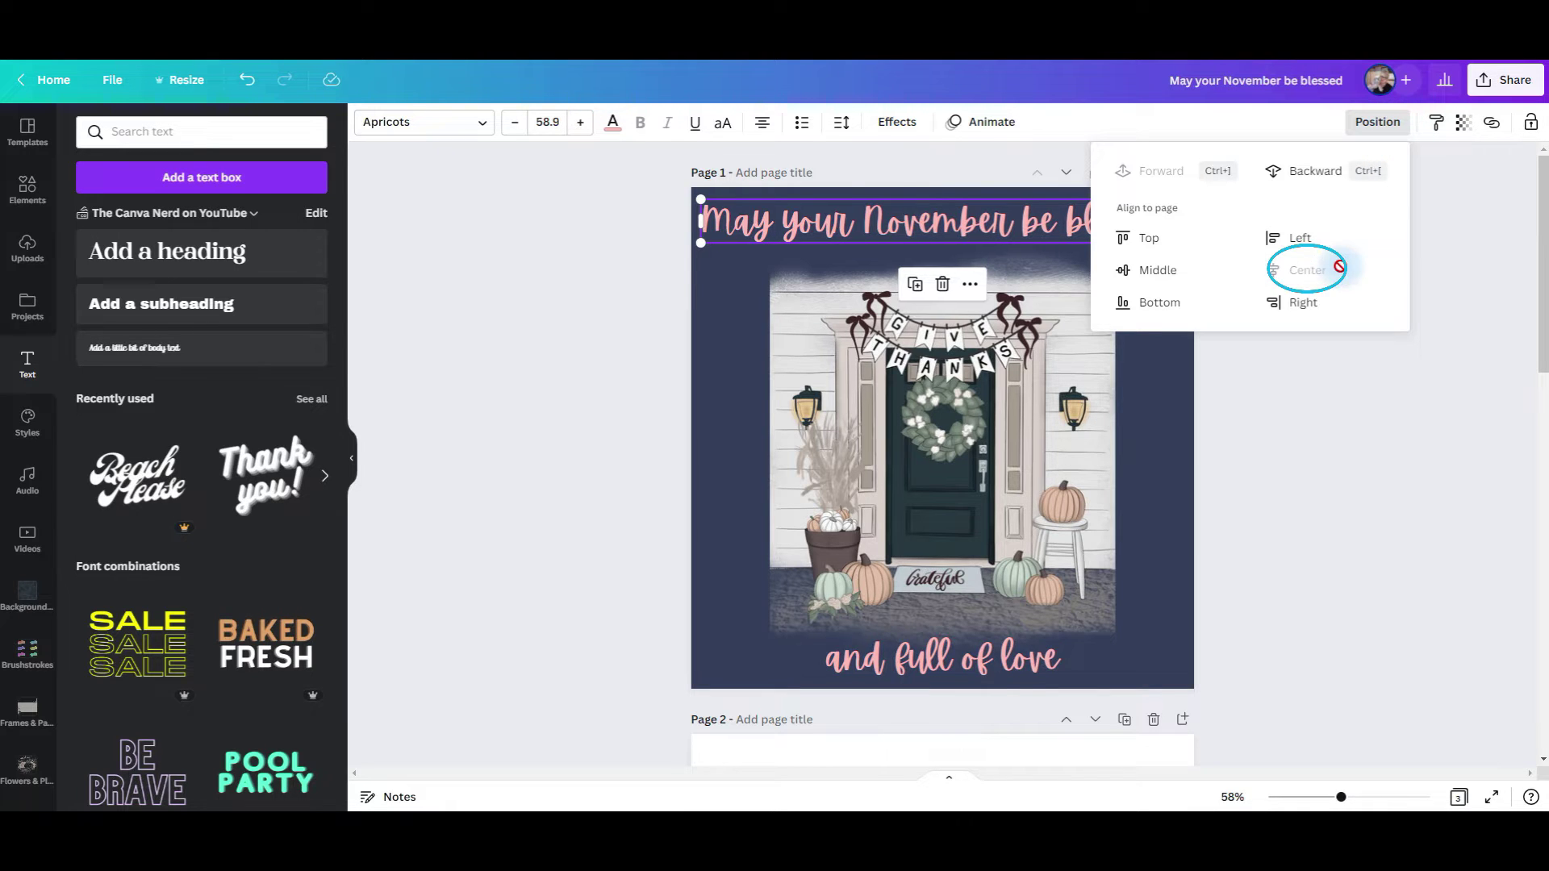
Apply the Curve shape effect to the heading with a curve value of 22, and deselect it.
click(895, 122)
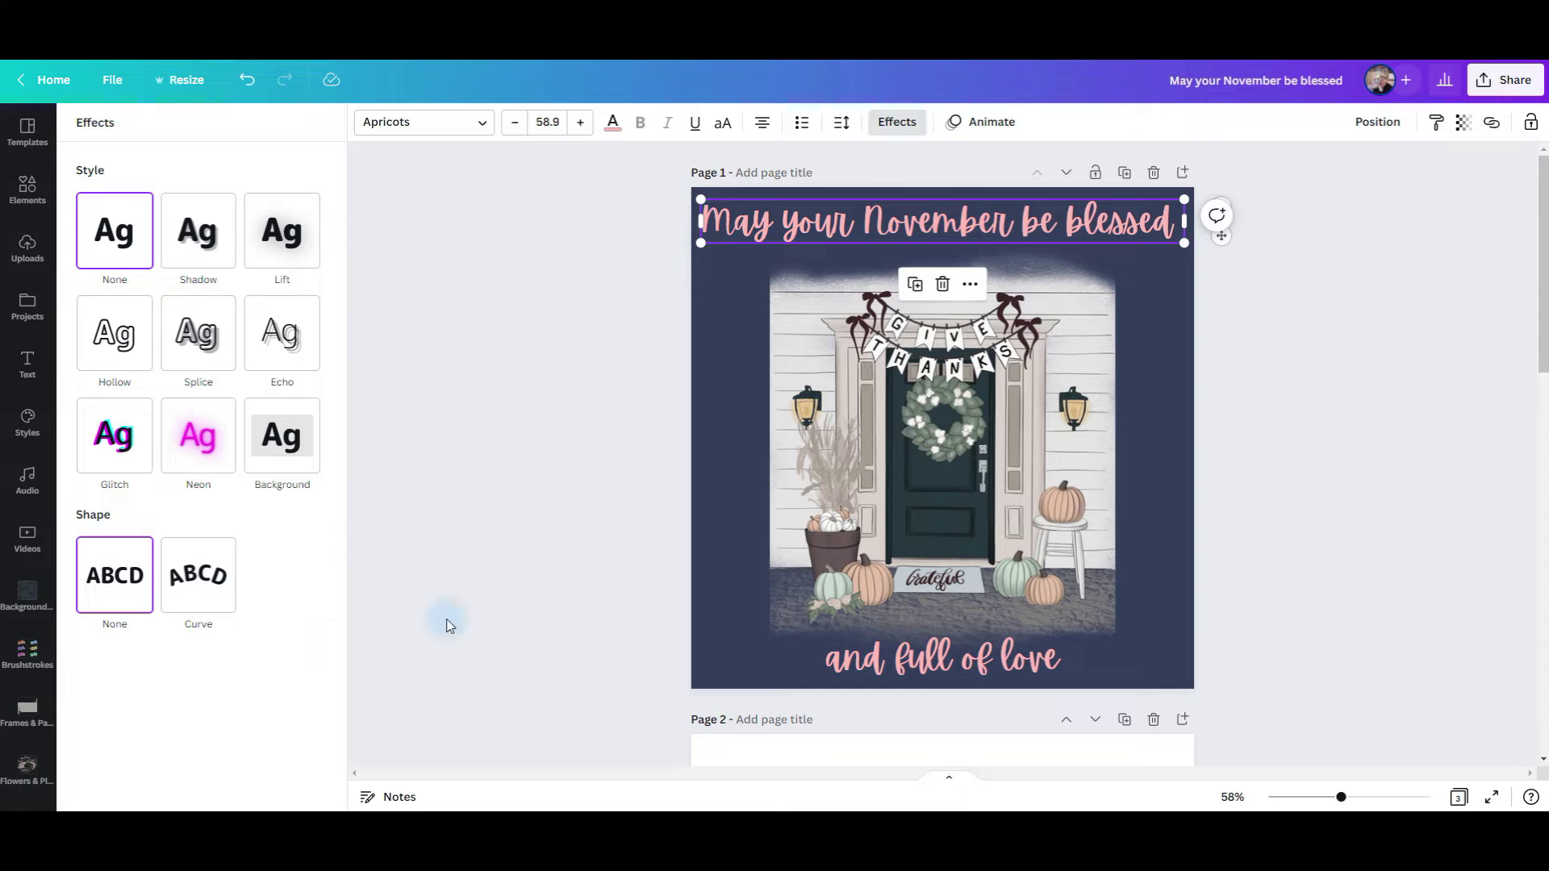
click(179, 575)
drag(259, 672, 227, 680)
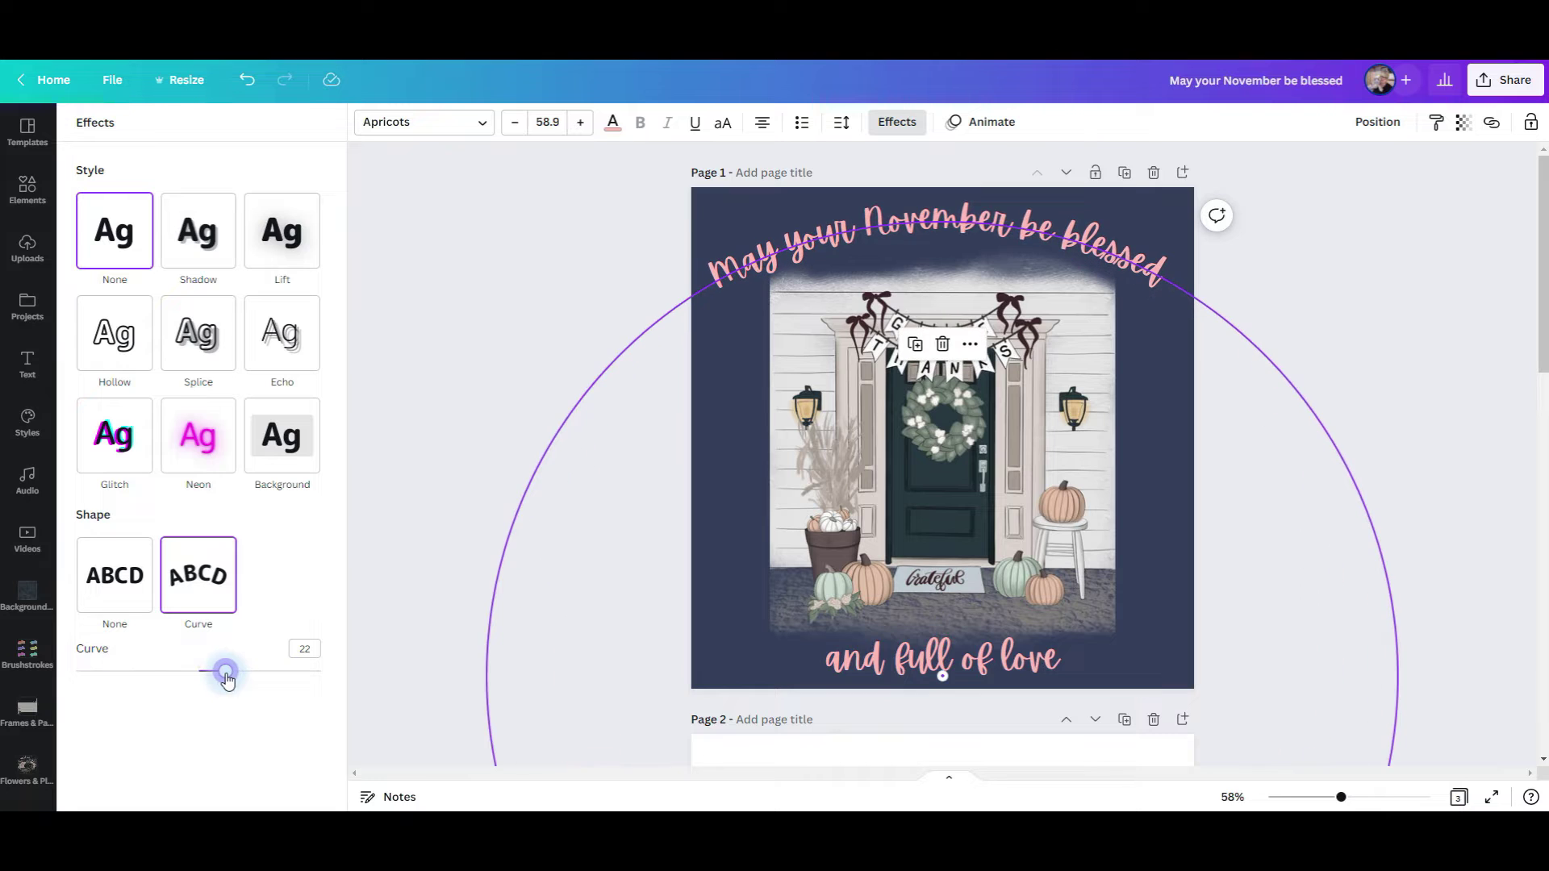
drag(1159, 266, 1159, 267)
drag(225, 671, 225, 678)
click(596, 400)
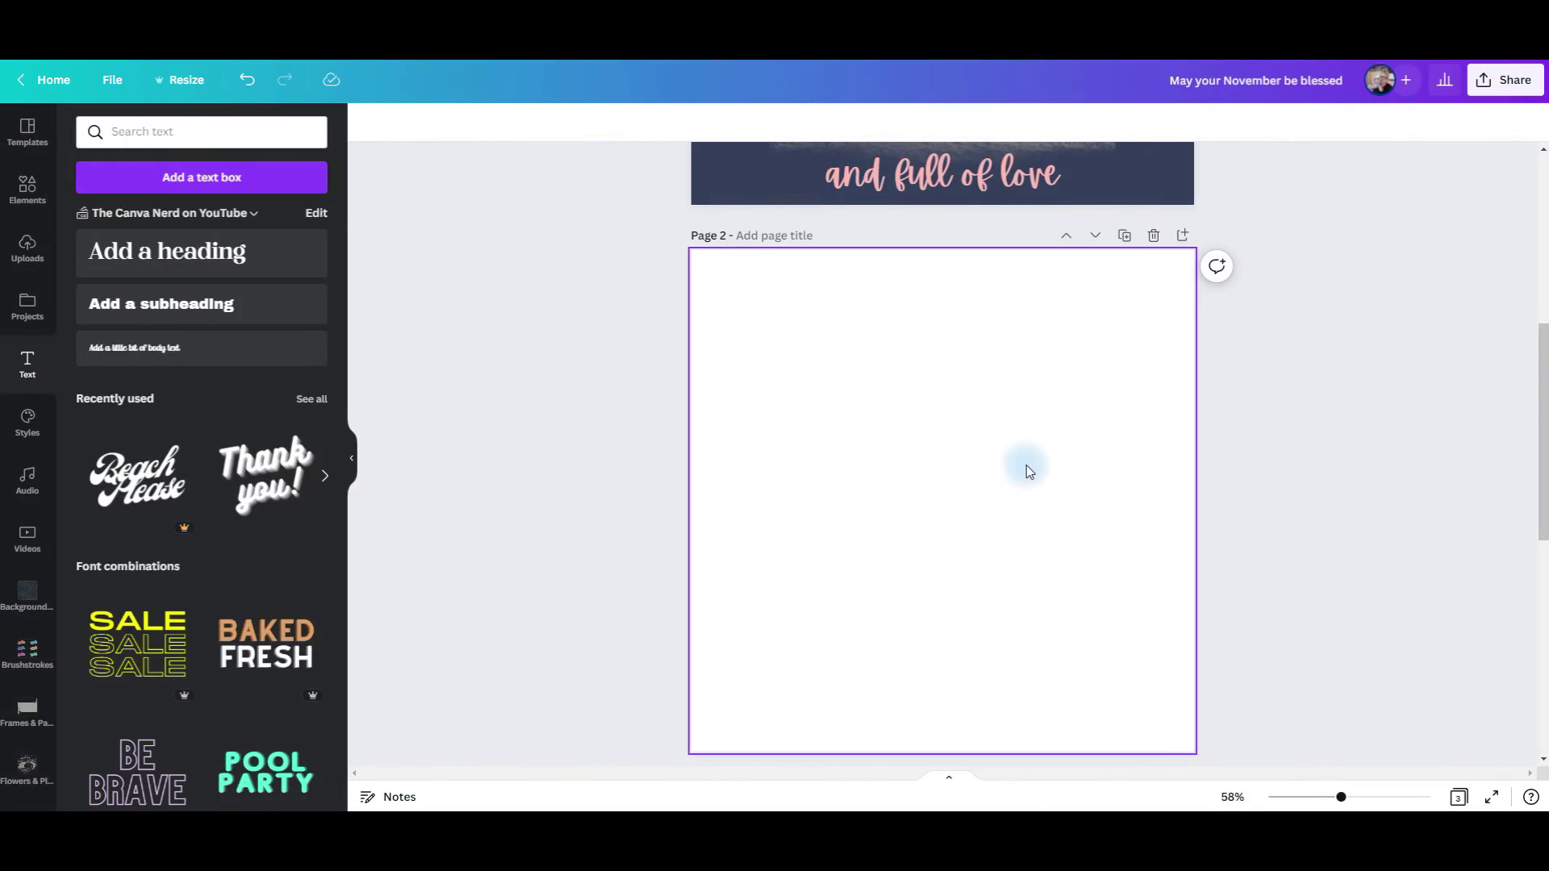
Add a square shape to page 2 and enlarge it to about 1031 × 1020, leaving a narrow white border.
click(27, 190)
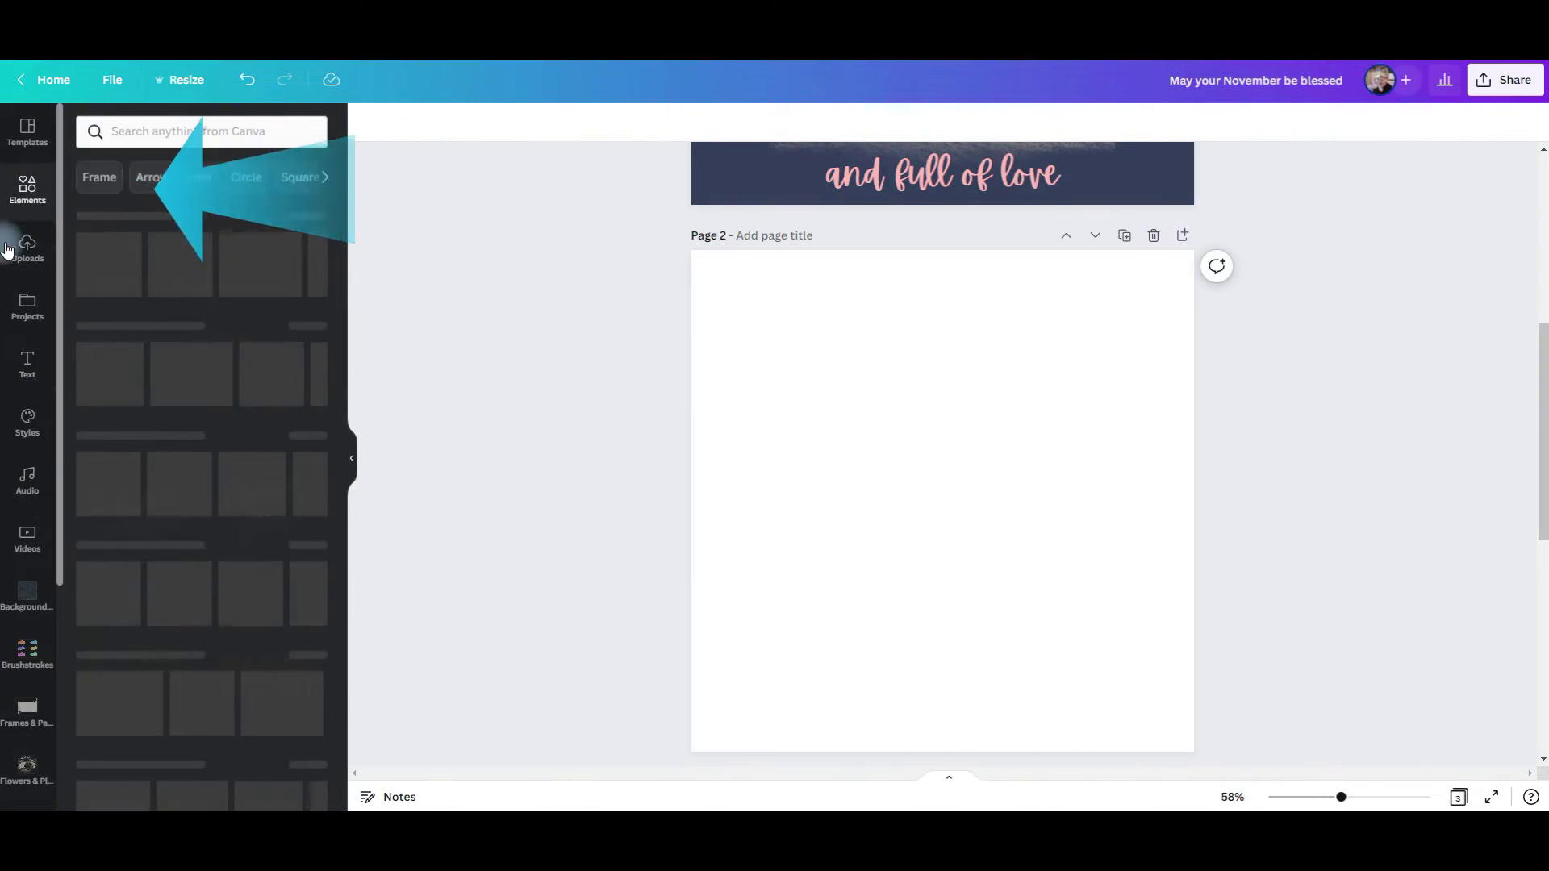
click(99, 364)
drag(978, 499, 806, 380)
drag(870, 423, 1183, 738)
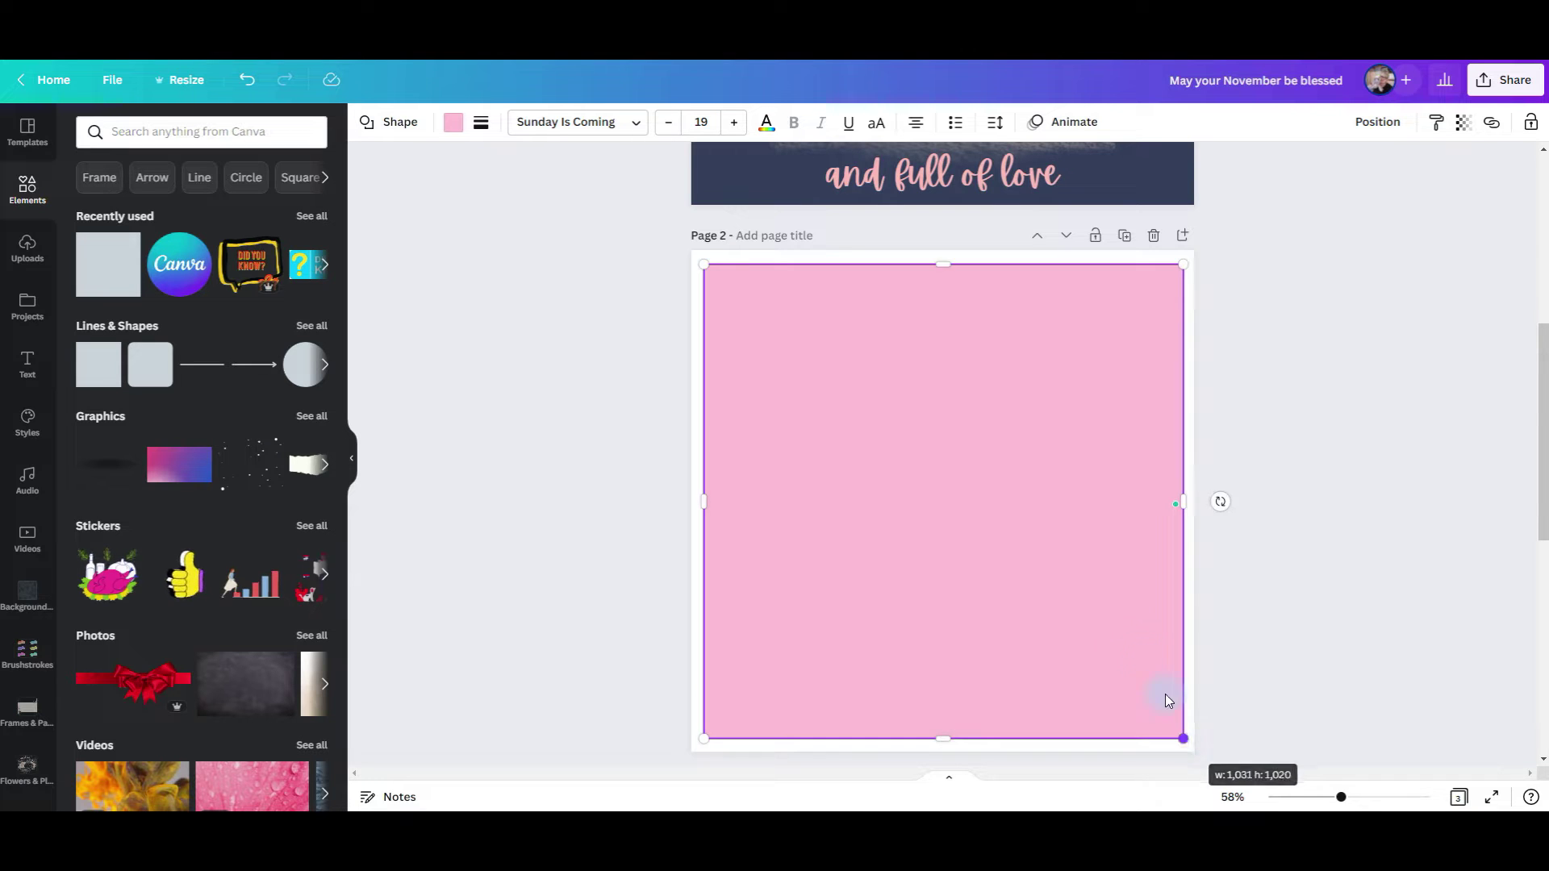
Fill the page 2 square with brand navy and align it to the page's center and middle.
click(450, 128)
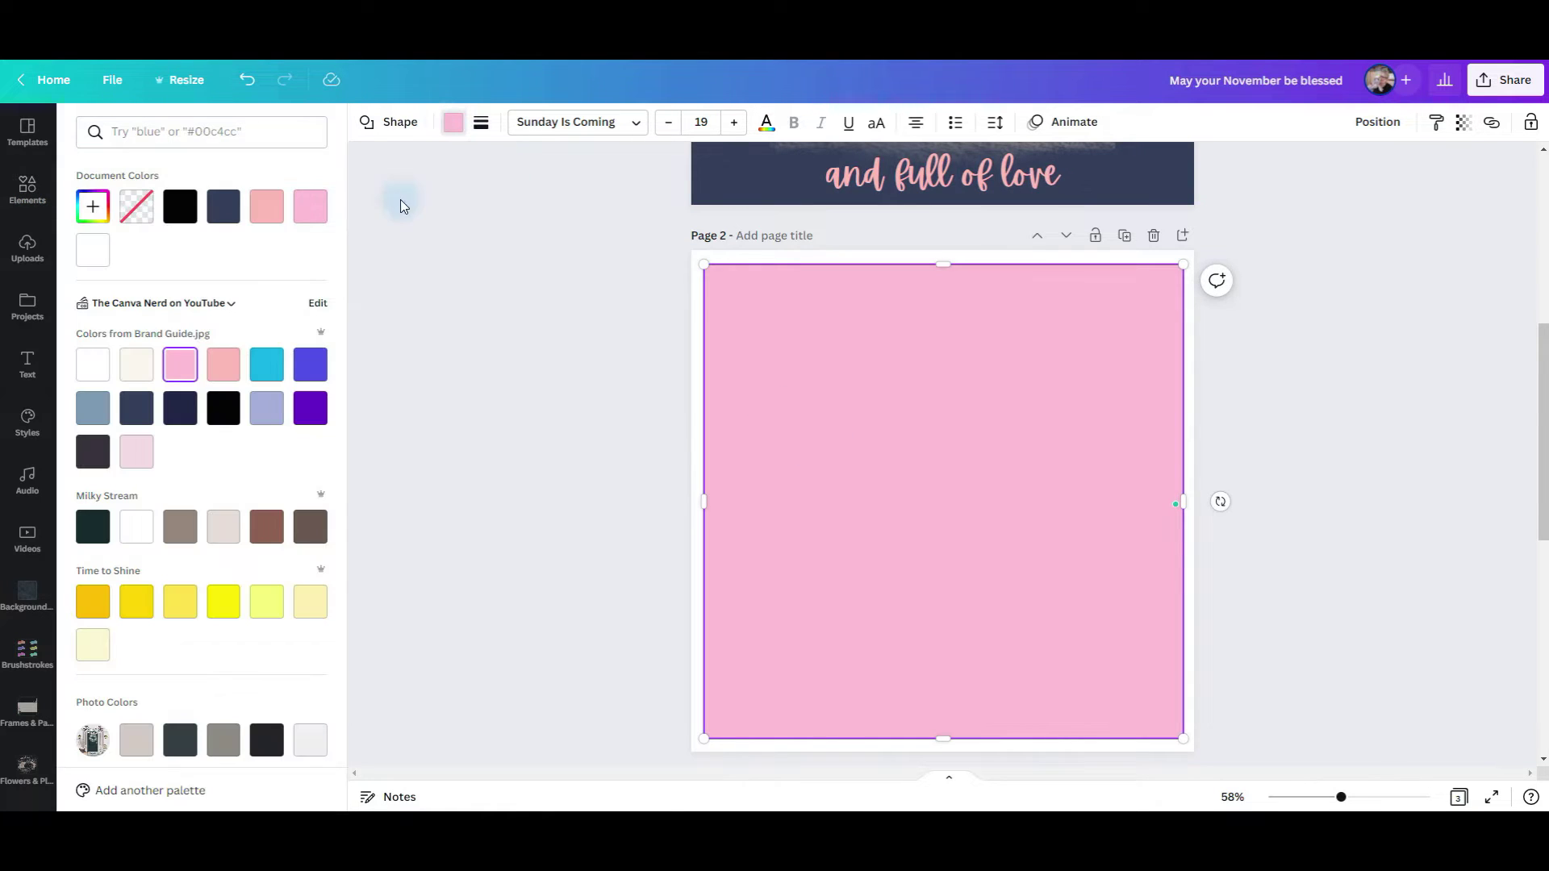
click(148, 417)
click(1377, 122)
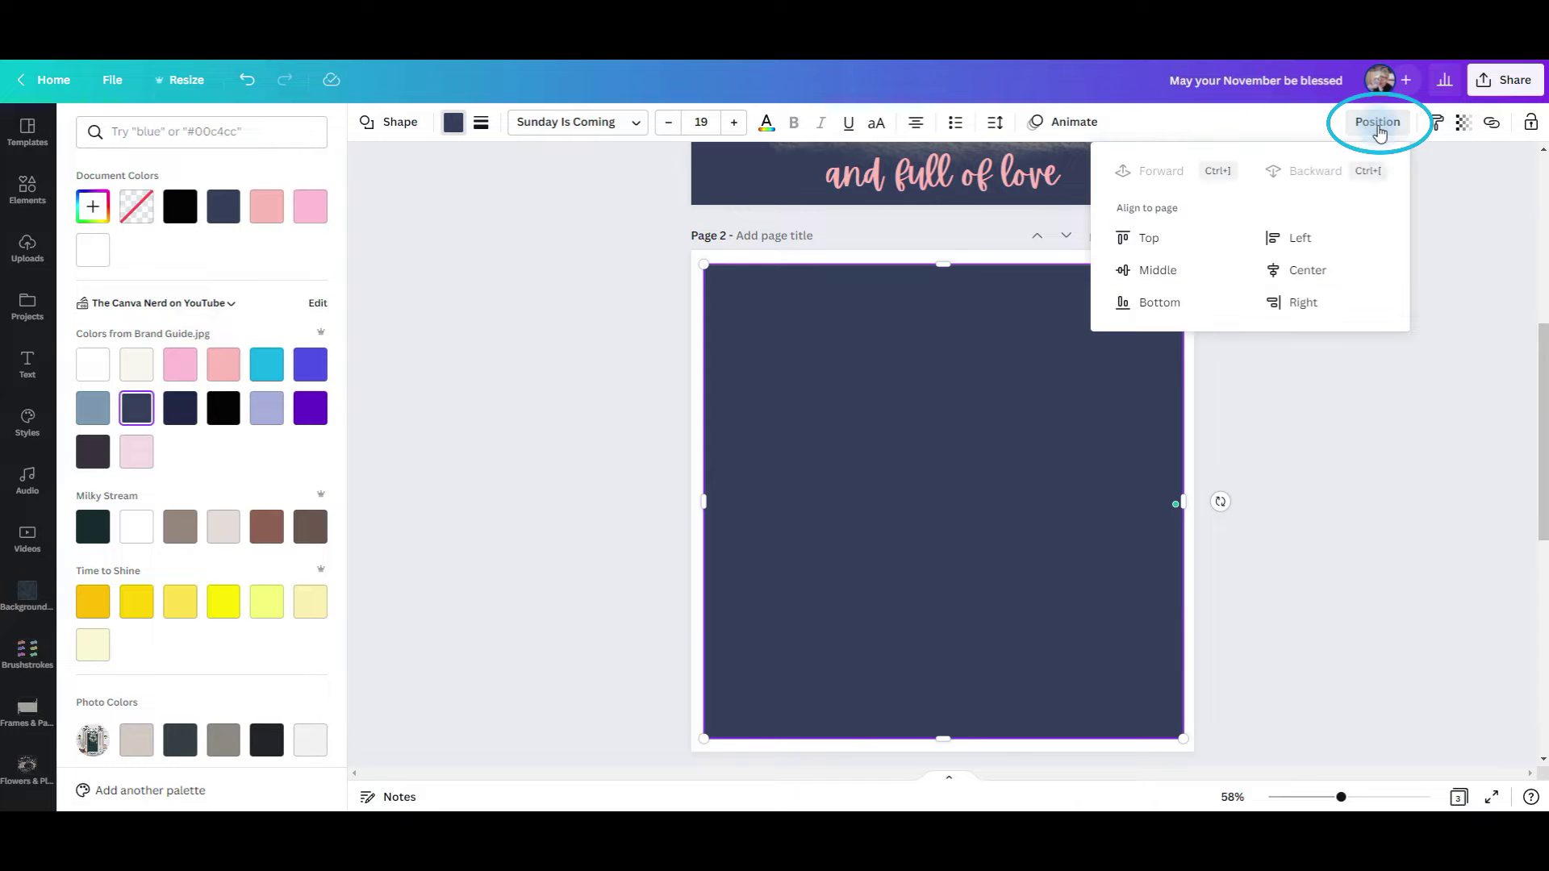
click(1327, 278)
click(1221, 275)
Add the gold "Dream Believe Achieve" graphic from the Weekly Images folder to page 2, crop its empty margins and enlarge it to fill most of the square.
click(28, 190)
scroll(18, 694, down, 1)
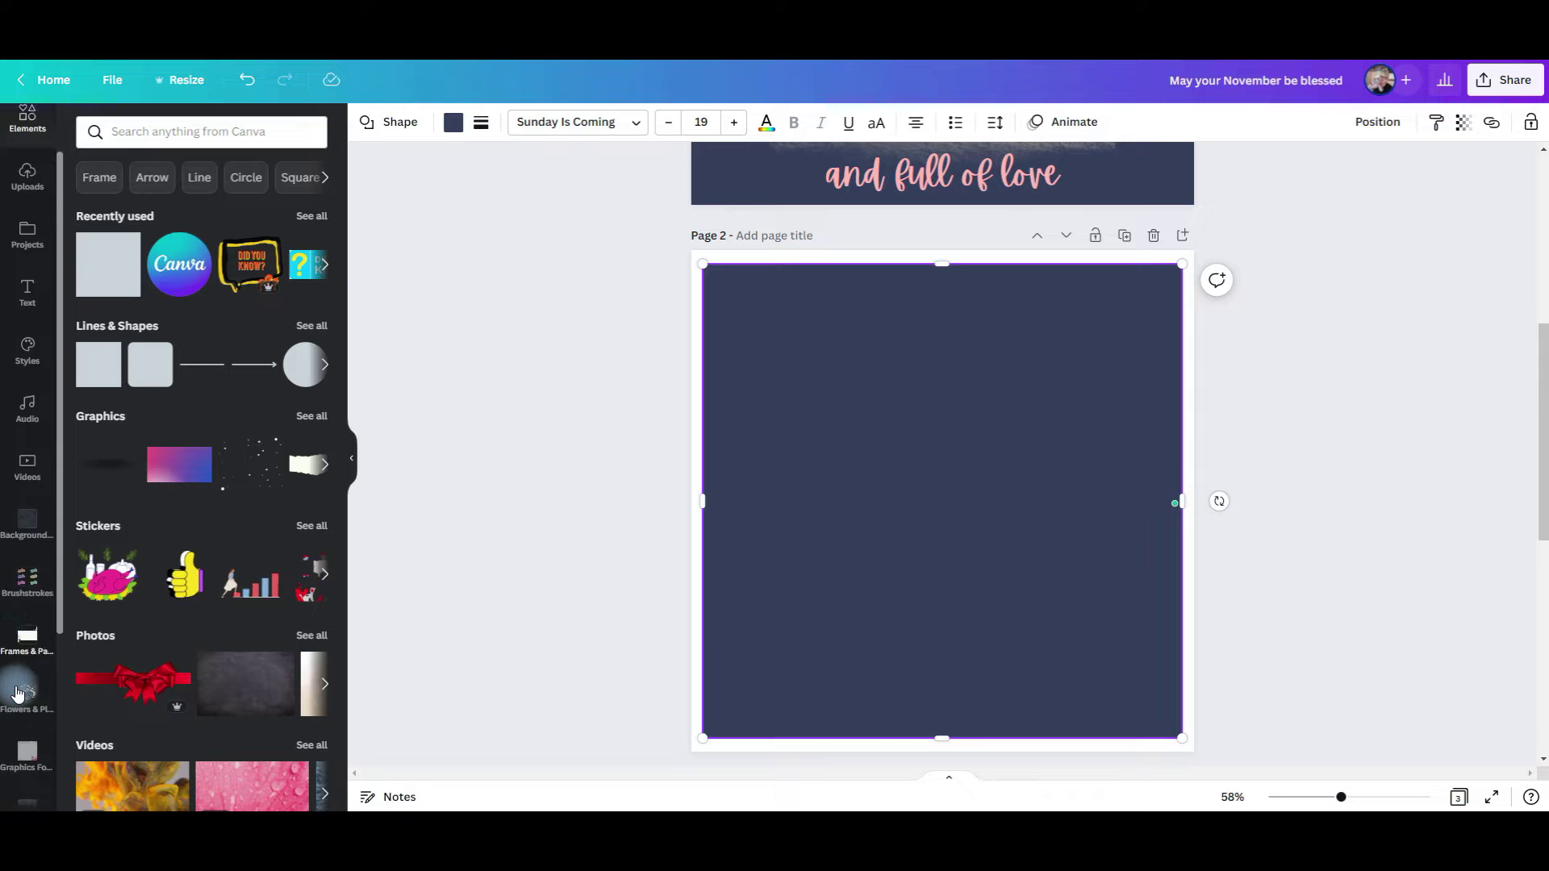
scroll(18, 693, down, 3)
click(19, 674)
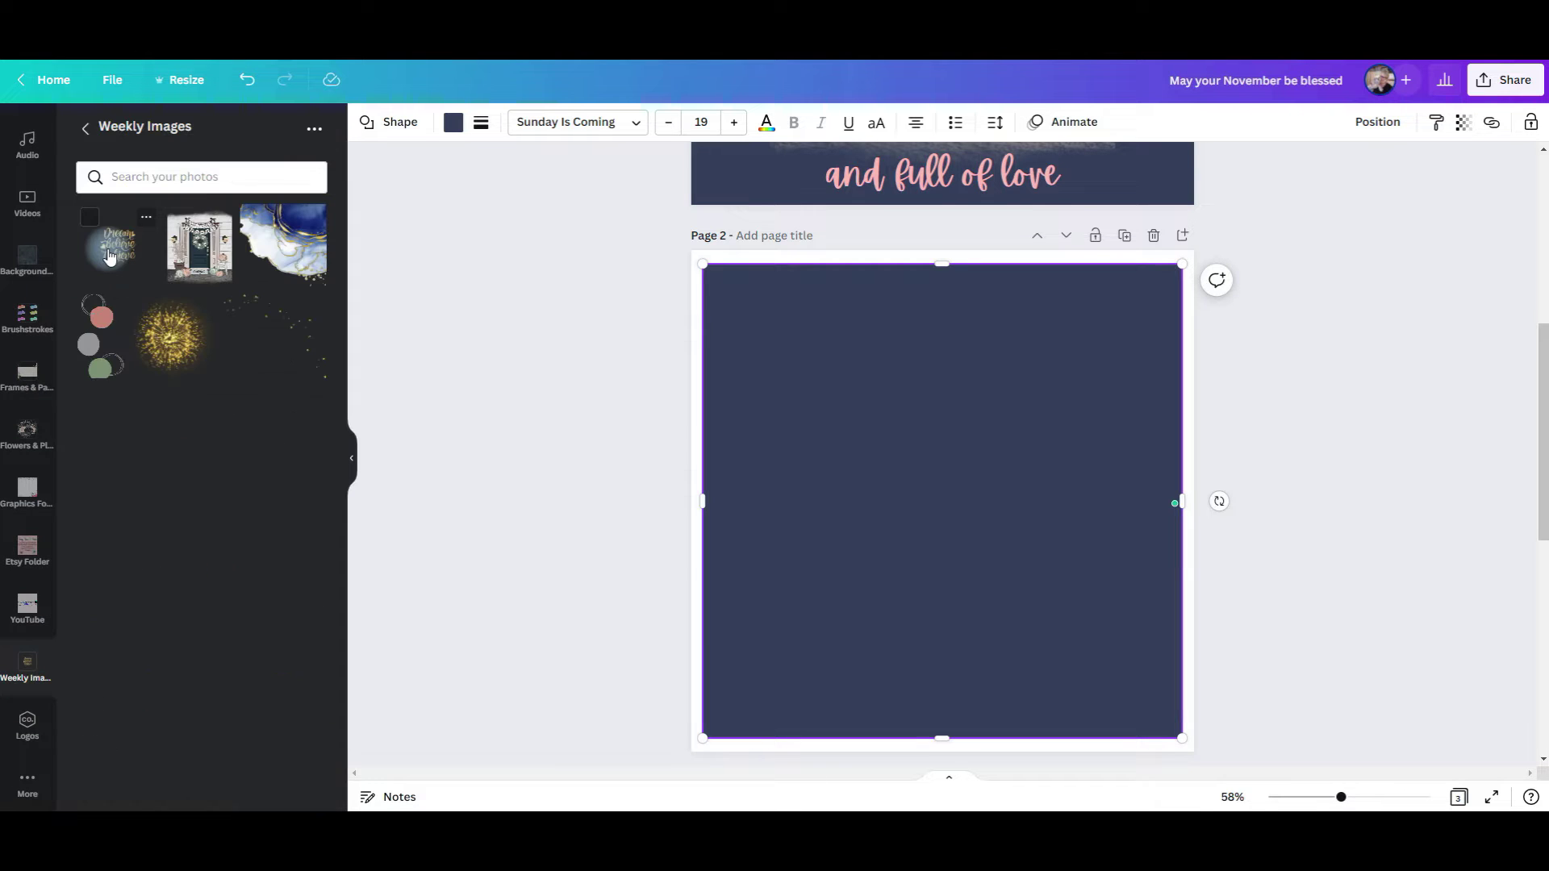
click(110, 250)
drag(1132, 501, 1041, 501)
drag(754, 501, 847, 498)
drag(940, 313, 937, 360)
drag(1041, 363, 1140, 313)
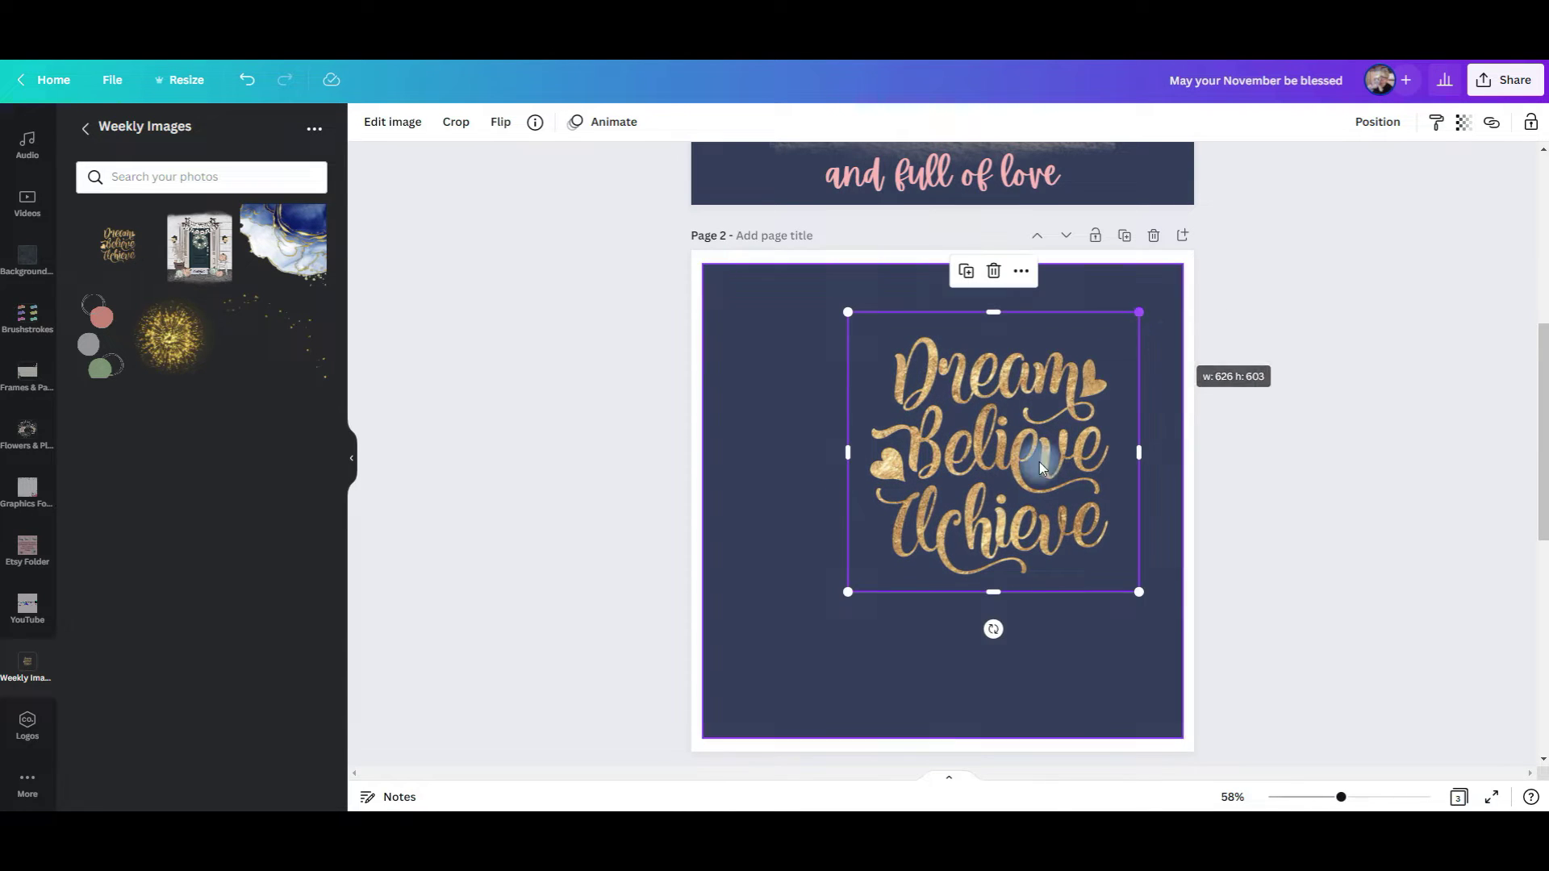
drag(849, 593, 746, 678)
Center the "Dream Believe Achieve" graphic horizontally and vertically on page 2 and deselect it.
click(1377, 122)
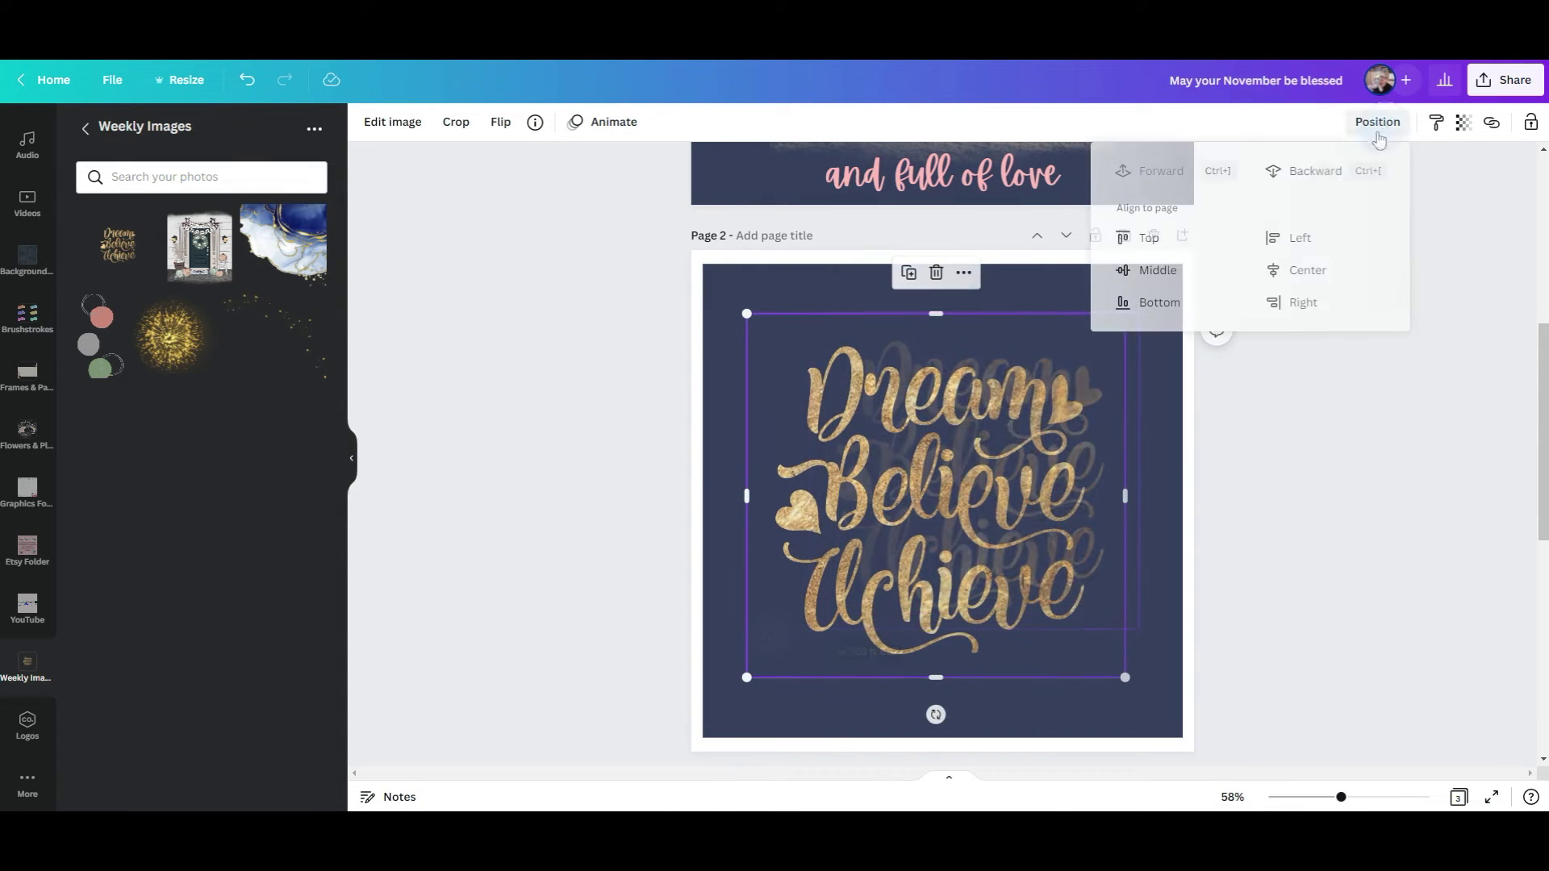
click(1341, 281)
click(1165, 272)
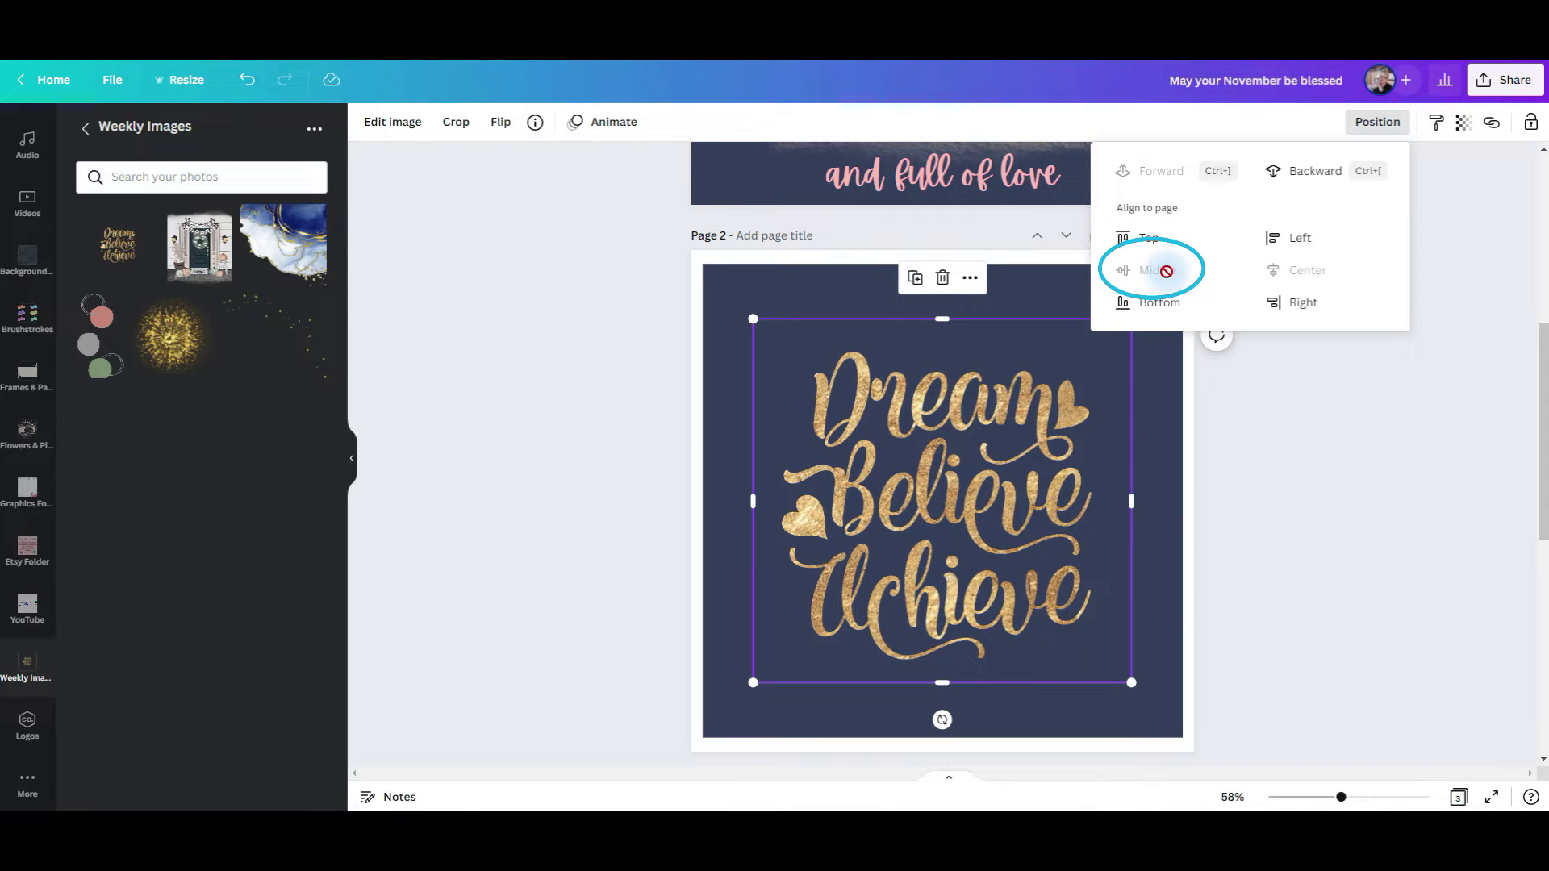
click(607, 370)
Add the blue and gold marble image to page 2, shrink it and fit it into the page's top-right corner.
click(283, 242)
drag(1022, 457, 1073, 405)
drag(789, 638, 1091, 379)
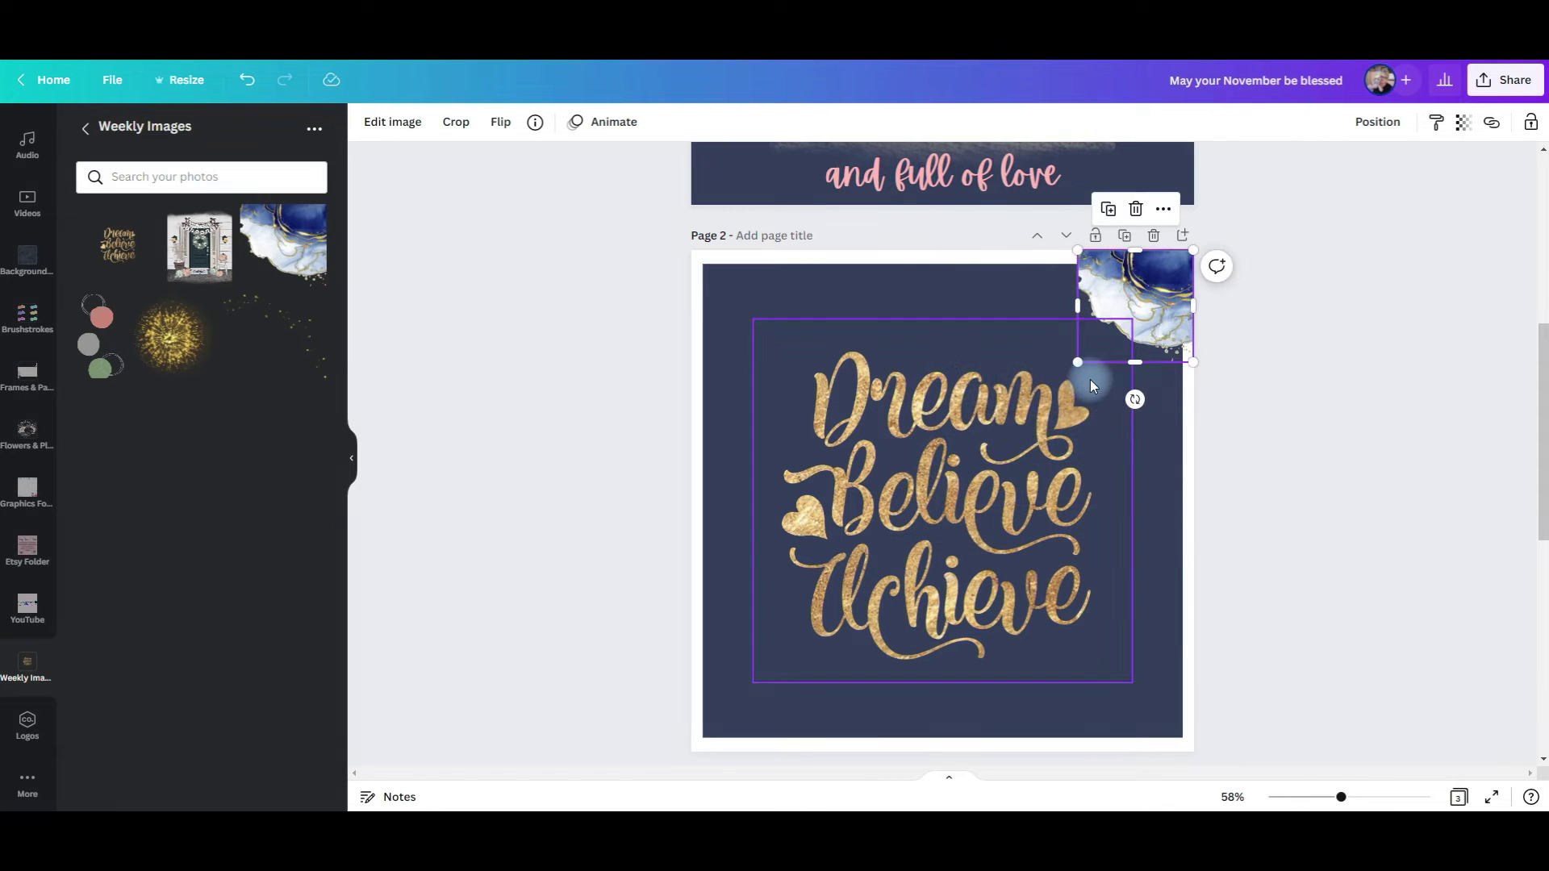
Duplicate the marble corner image, flip the copy horizontally and fit it into page 2's top-left corner.
key(ctrl+d)
drag(1142, 322, 771, 313)
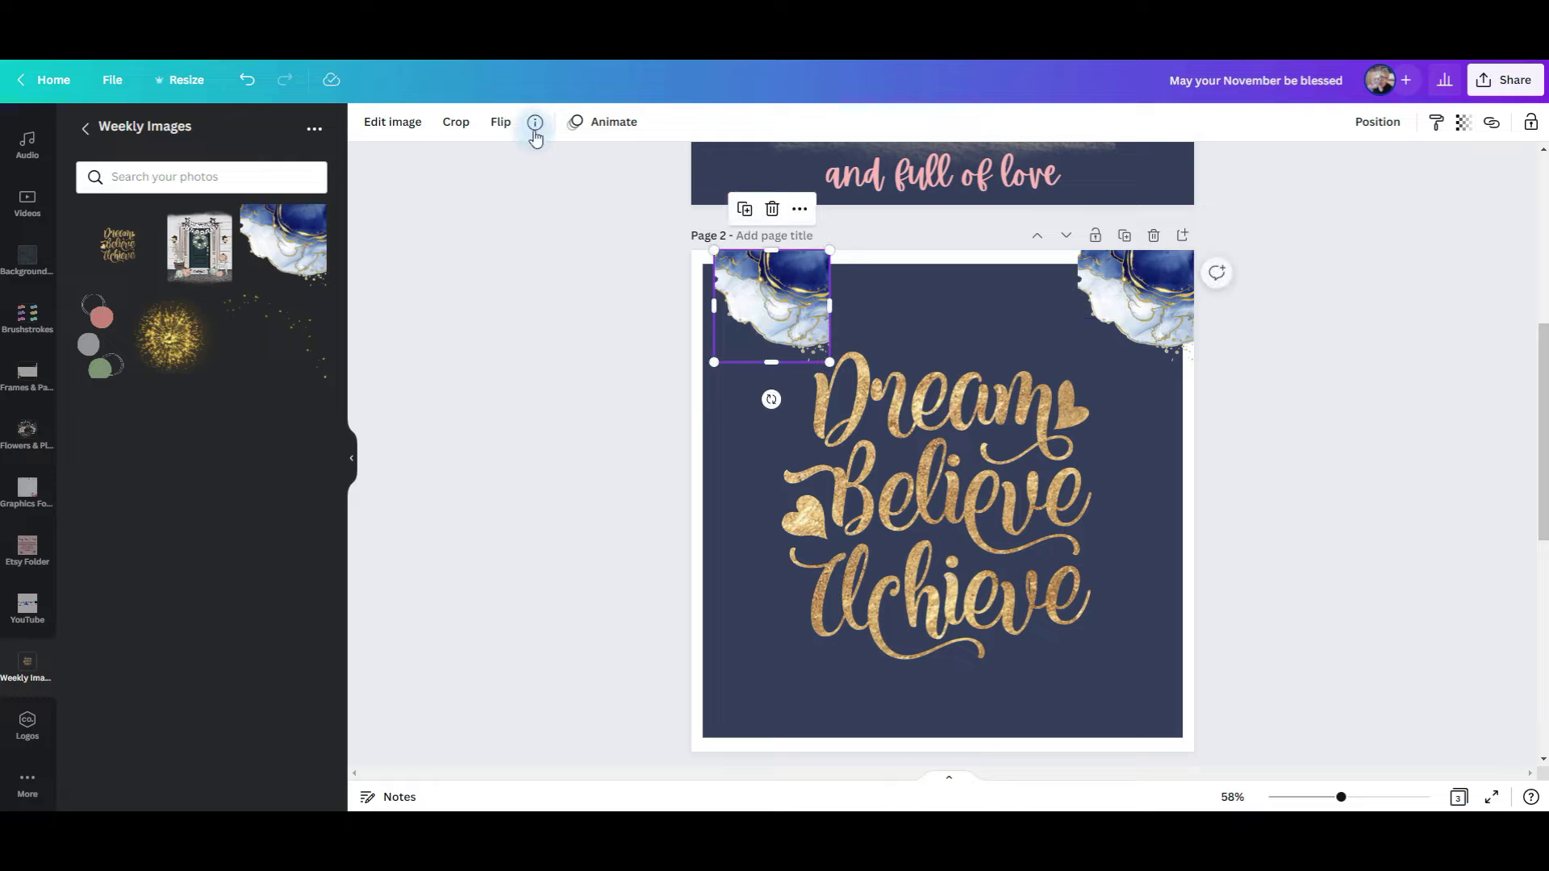
click(501, 122)
click(555, 165)
drag(785, 301, 1085, 688)
Duplicate the top-left marble image, flip the copy vertically and place it in page 2's bottom-left corner.
key(ctrl+d)
click(500, 122)
click(547, 196)
Duplicate the bottom-left marble image, flip the copy horizontally and fit it into page 2's bottom-right corner.
key(ctrl+d)
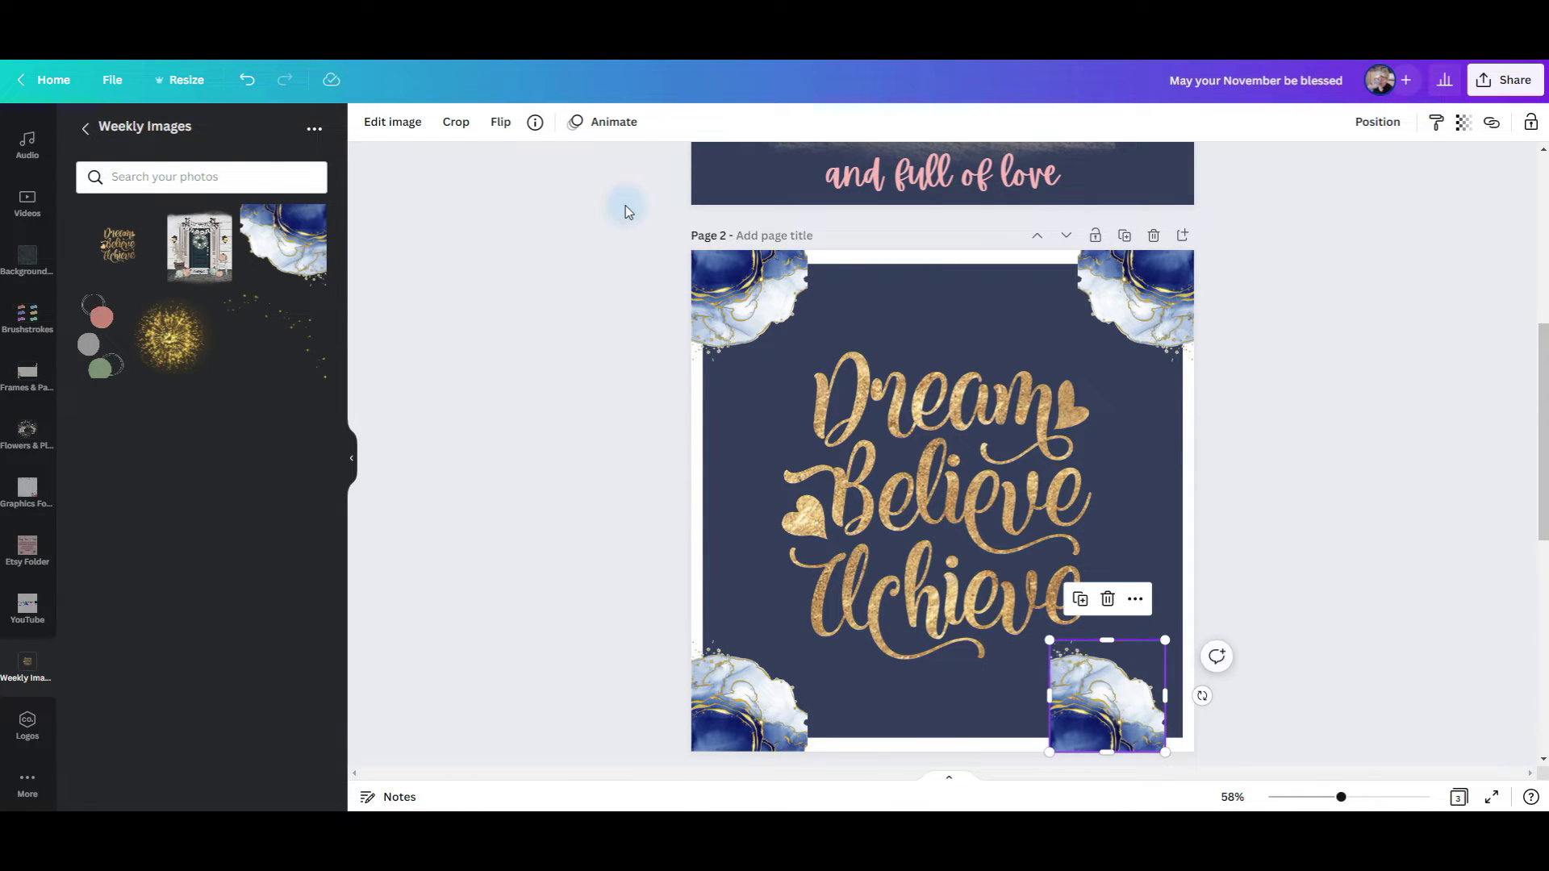
click(503, 128)
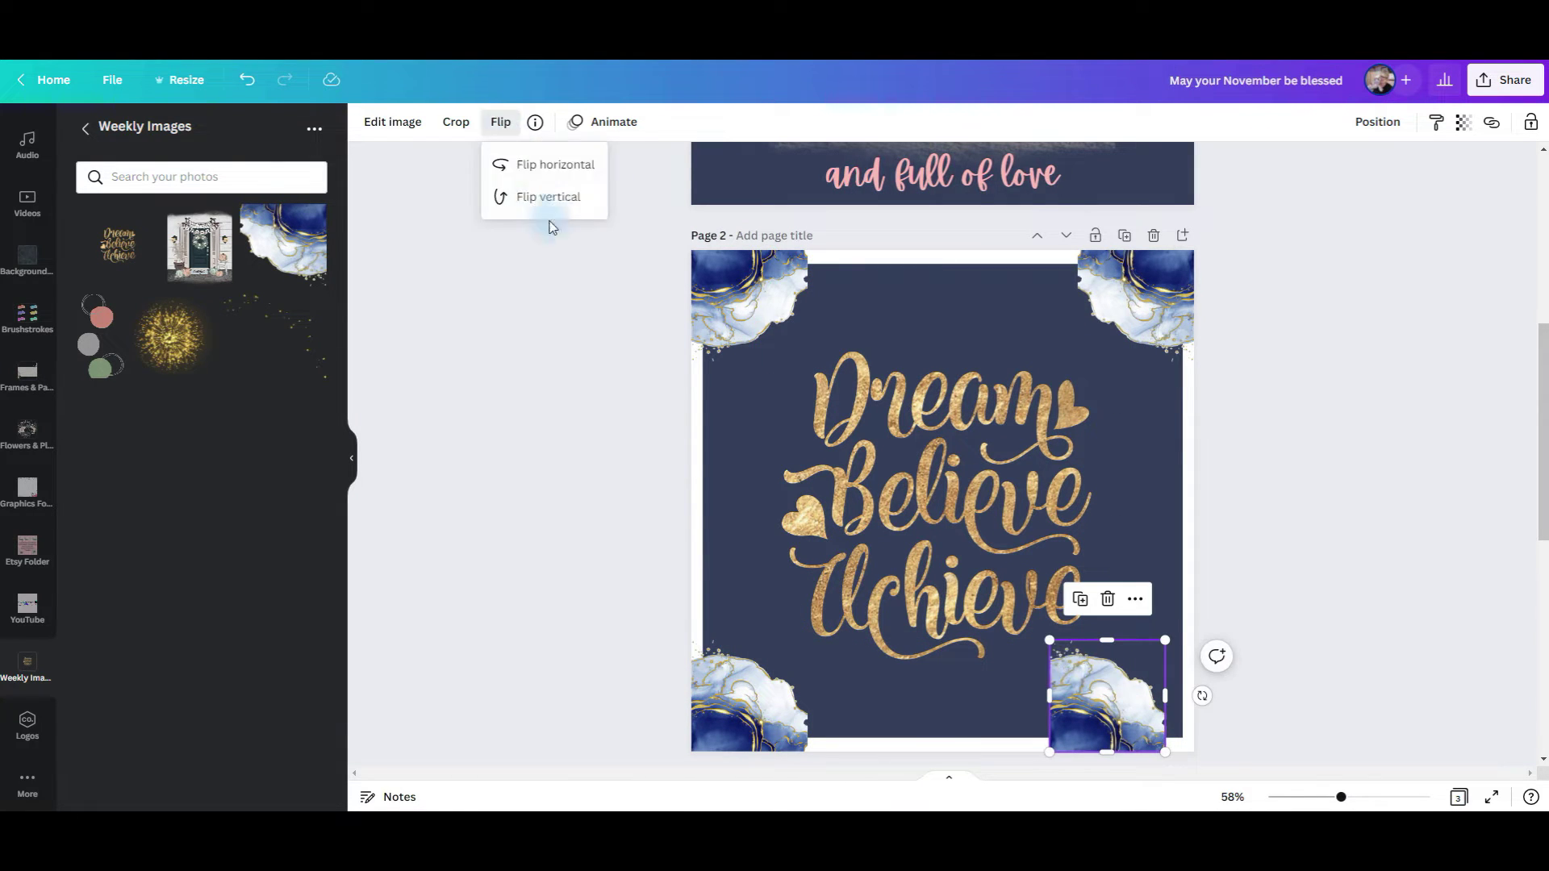
click(559, 171)
drag(1124, 718, 1152, 718)
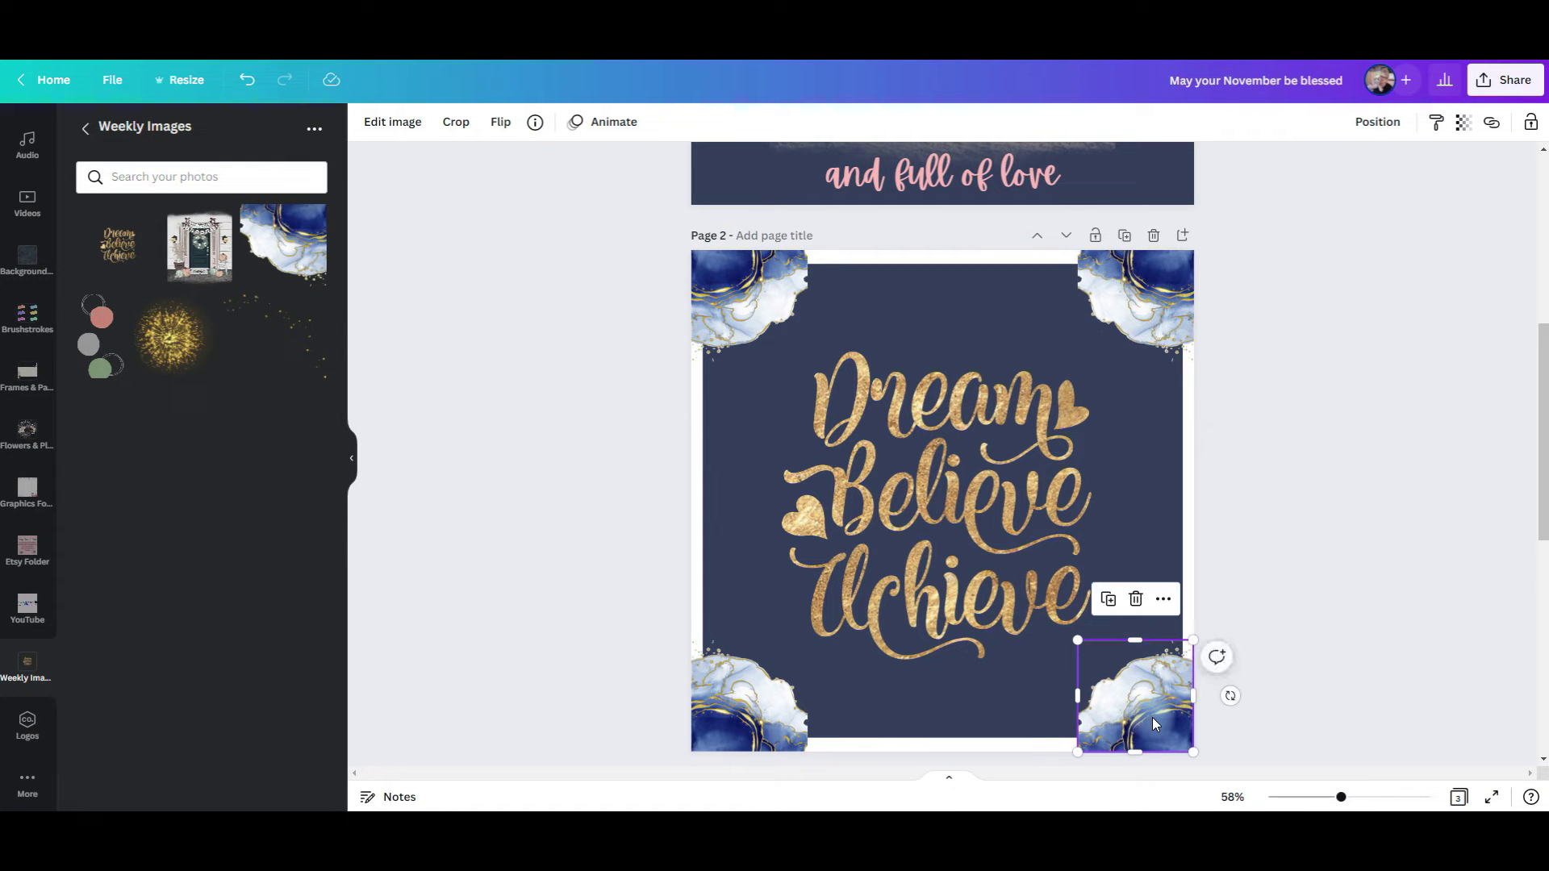
Add the scattered gold stars image to page 2, then resize, rotate and position it around the upper part of the lettering.
drag(301, 346, 1142, 545)
drag(1174, 612, 1132, 578)
drag(954, 619, 1048, 588)
drag(1141, 456, 1132, 429)
Duplicate the gold stars image, rotate the copy and position it around the lower part of the lettering.
key(ctrl+d)
drag(728, 439, 981, 496)
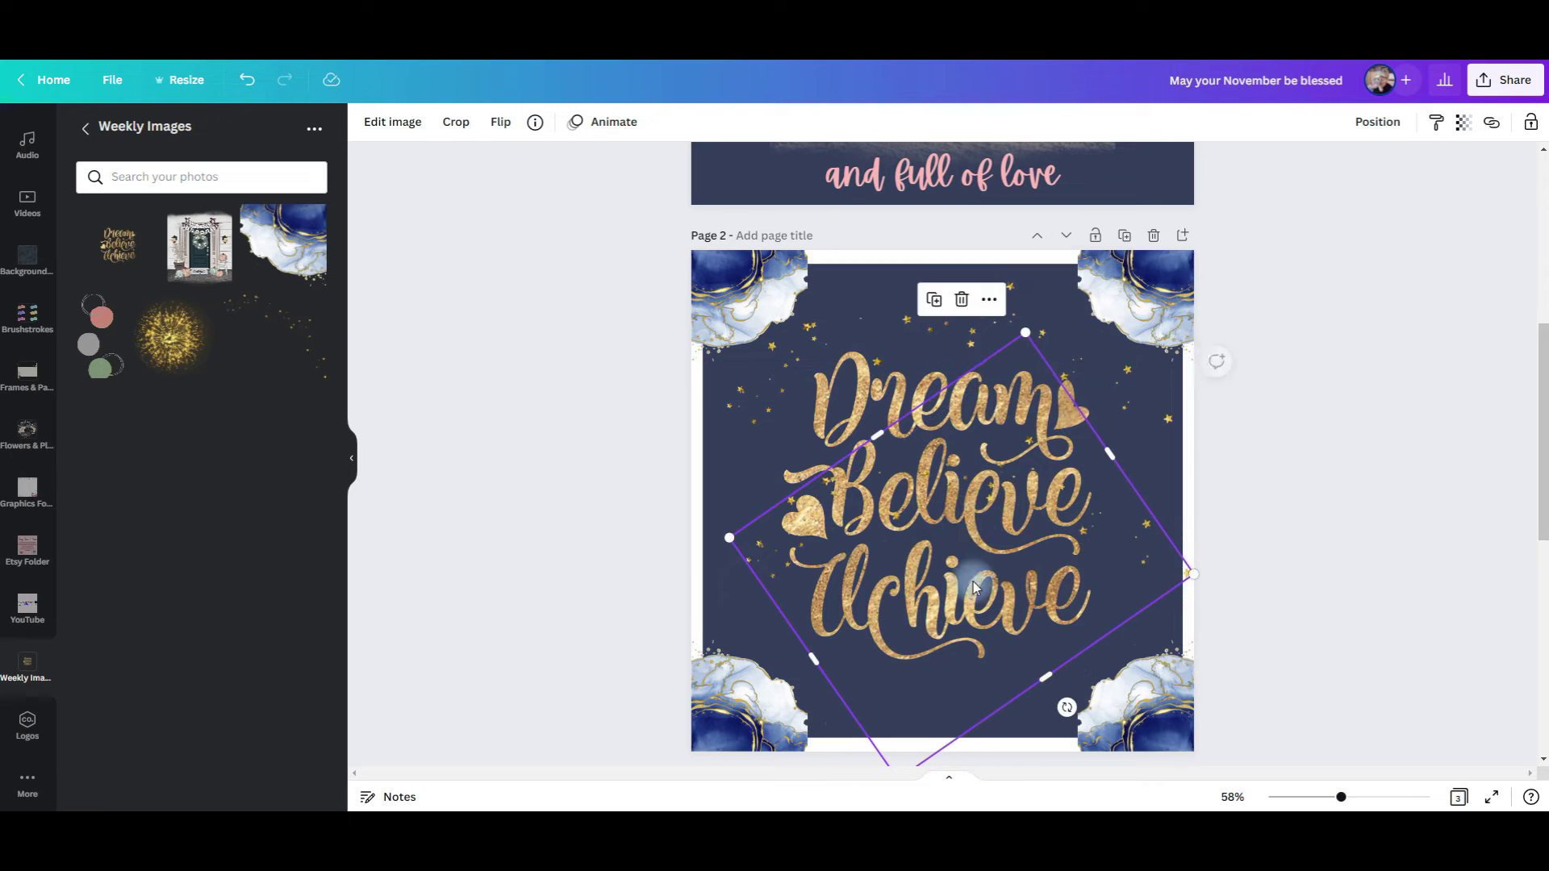
drag(1063, 709, 952, 711)
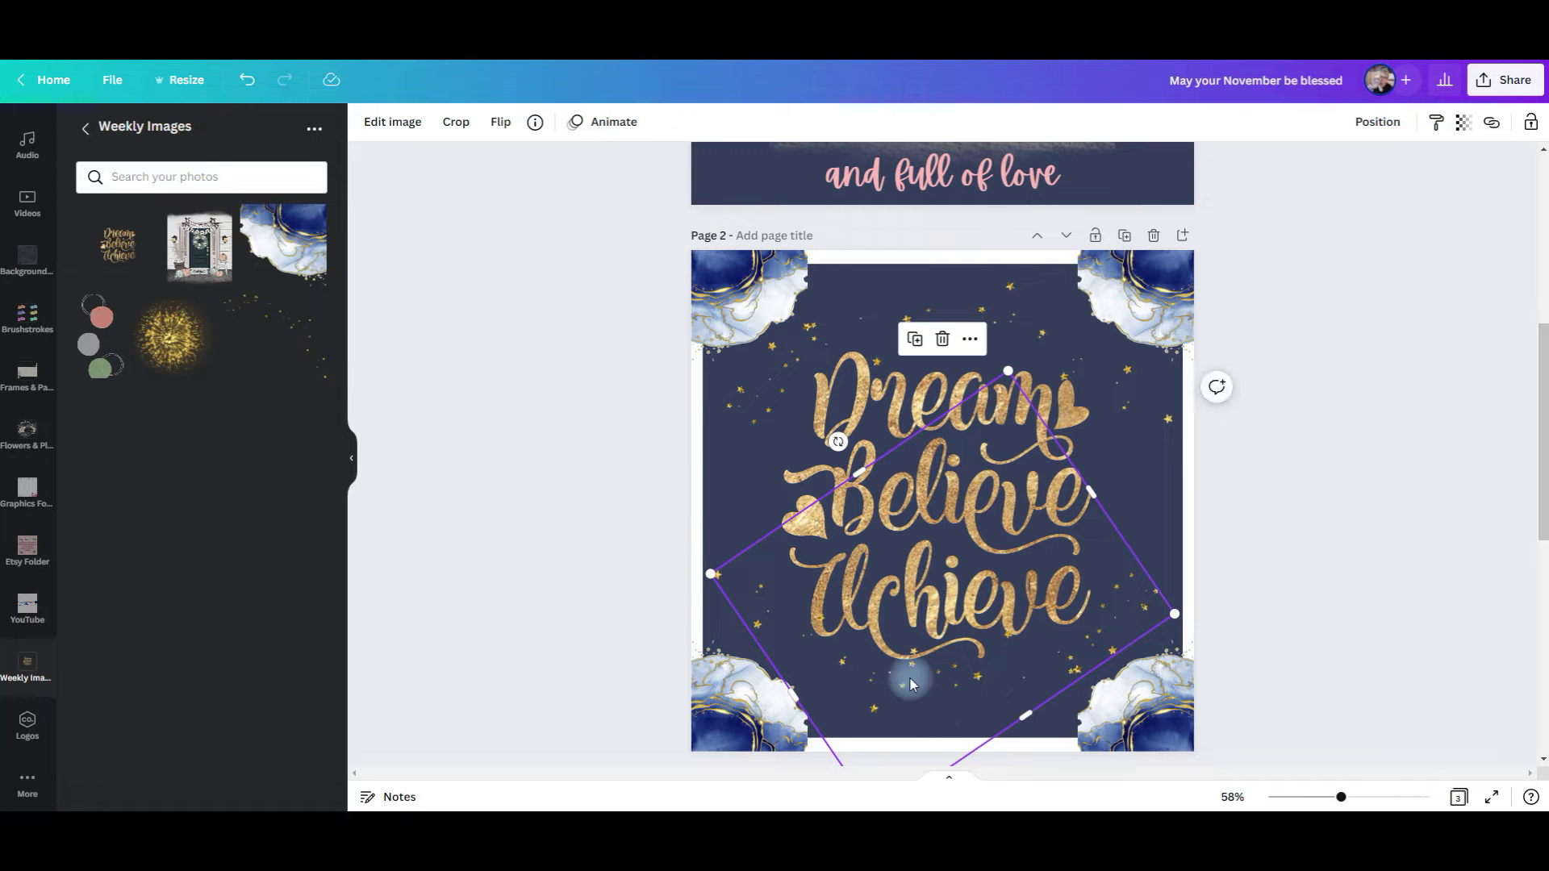
key(Escape)
Add the gold firework burst to page 2, shrink it and place small copies beside the lettering on both sides and below it.
click(175, 365)
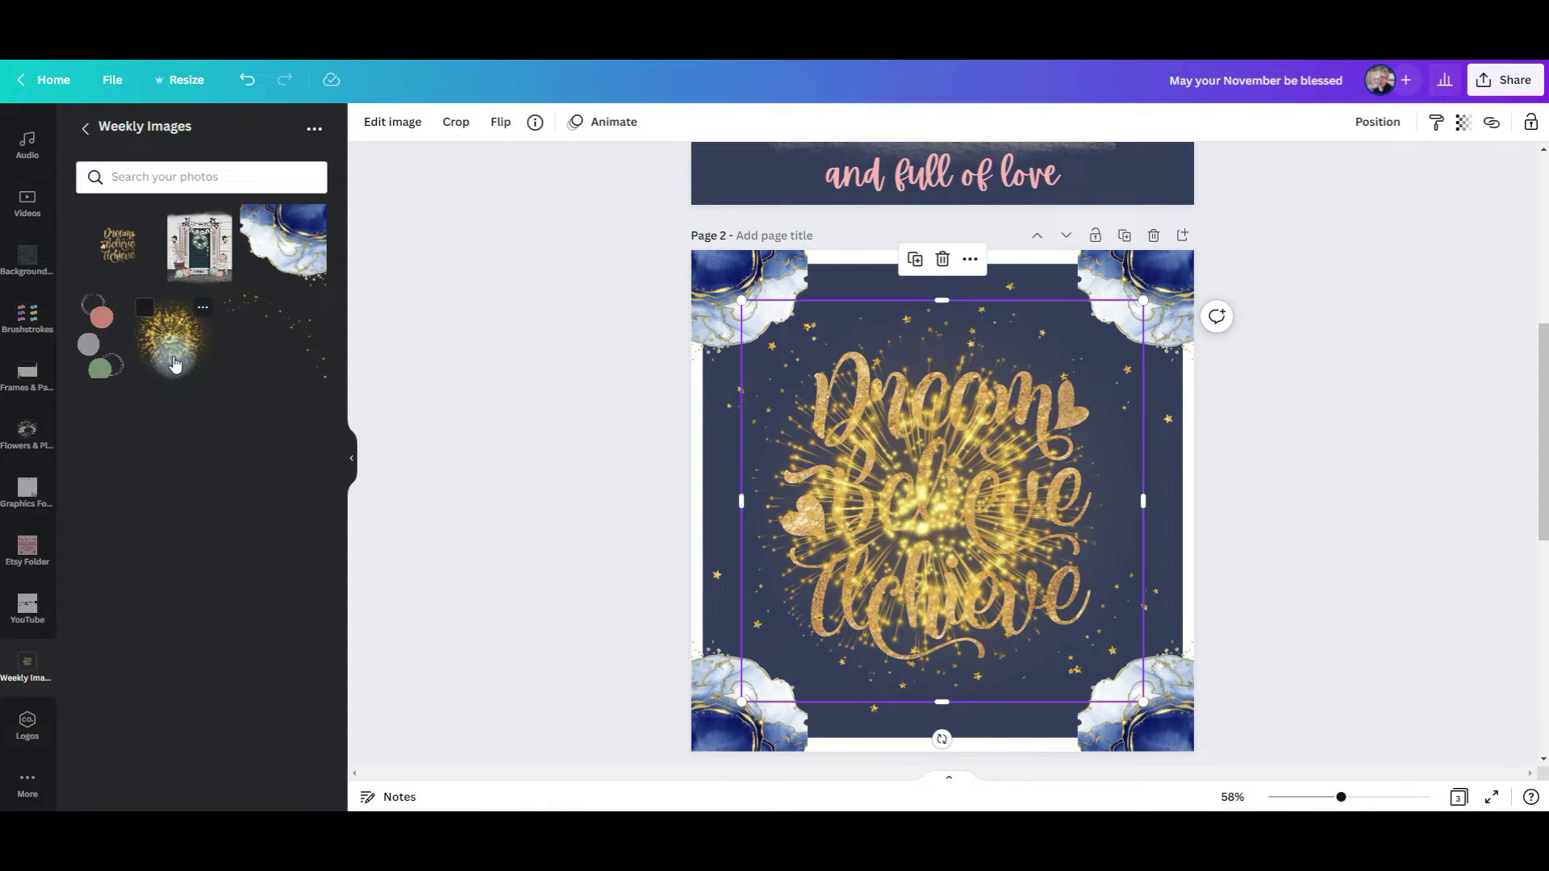
drag(1139, 304, 1148, 534)
key(ctrl+d)
key(ctrl+d)
drag(1118, 597, 743, 659)
click(1013, 718)
key(shift+Right)
key(shift+Down)
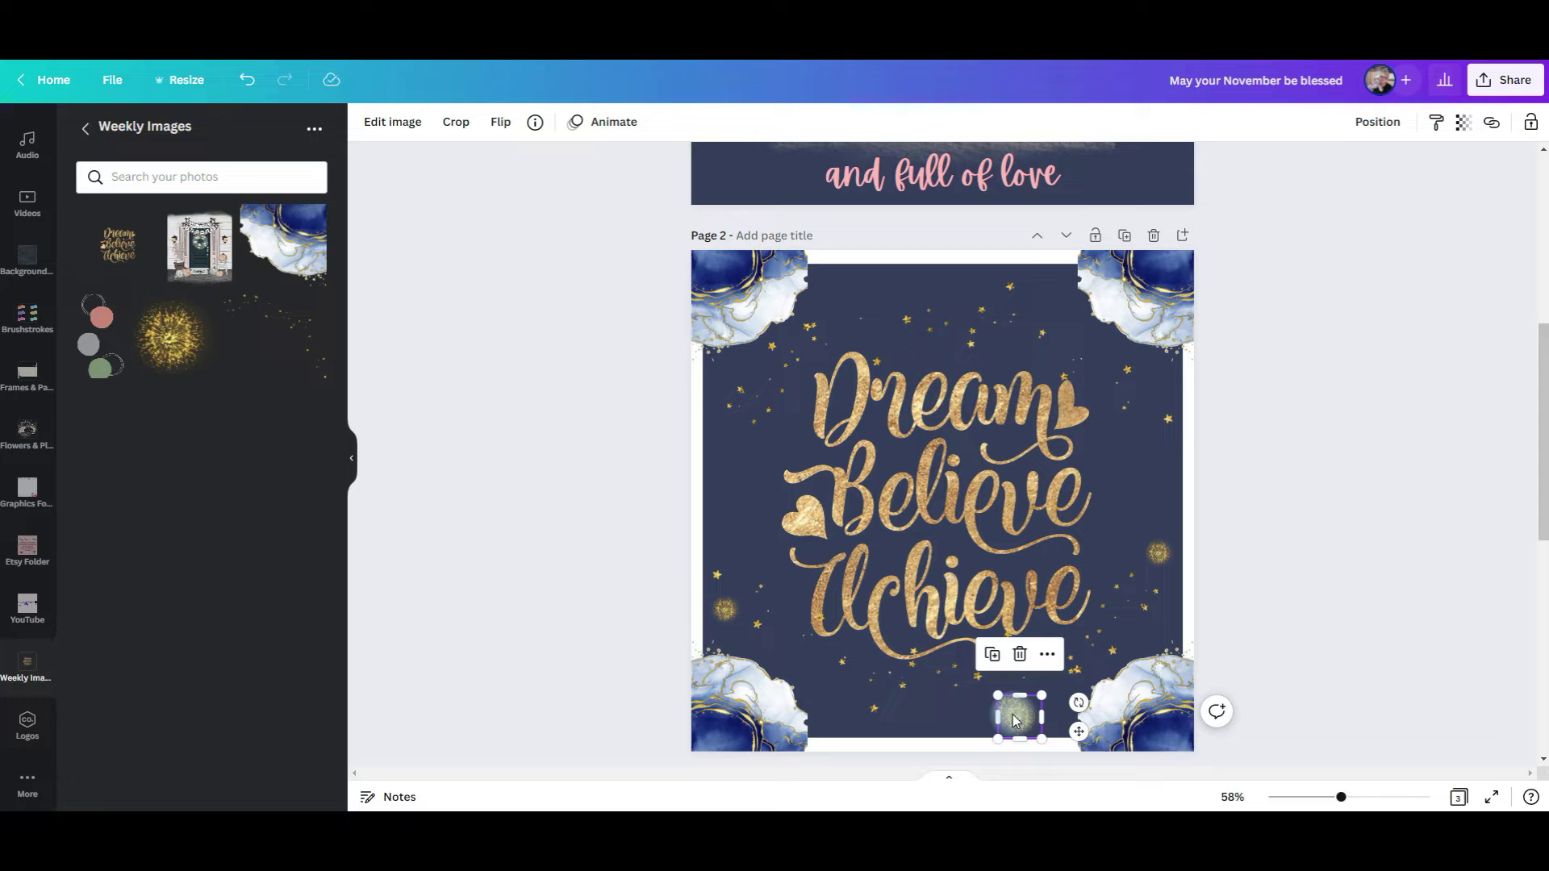
Place two more small firework bursts above the lettering, one near each upper corner, and deselect.
drag(1020, 718, 898, 315)
click(1164, 555)
drag(1175, 609, 1088, 386)
click(1338, 444)
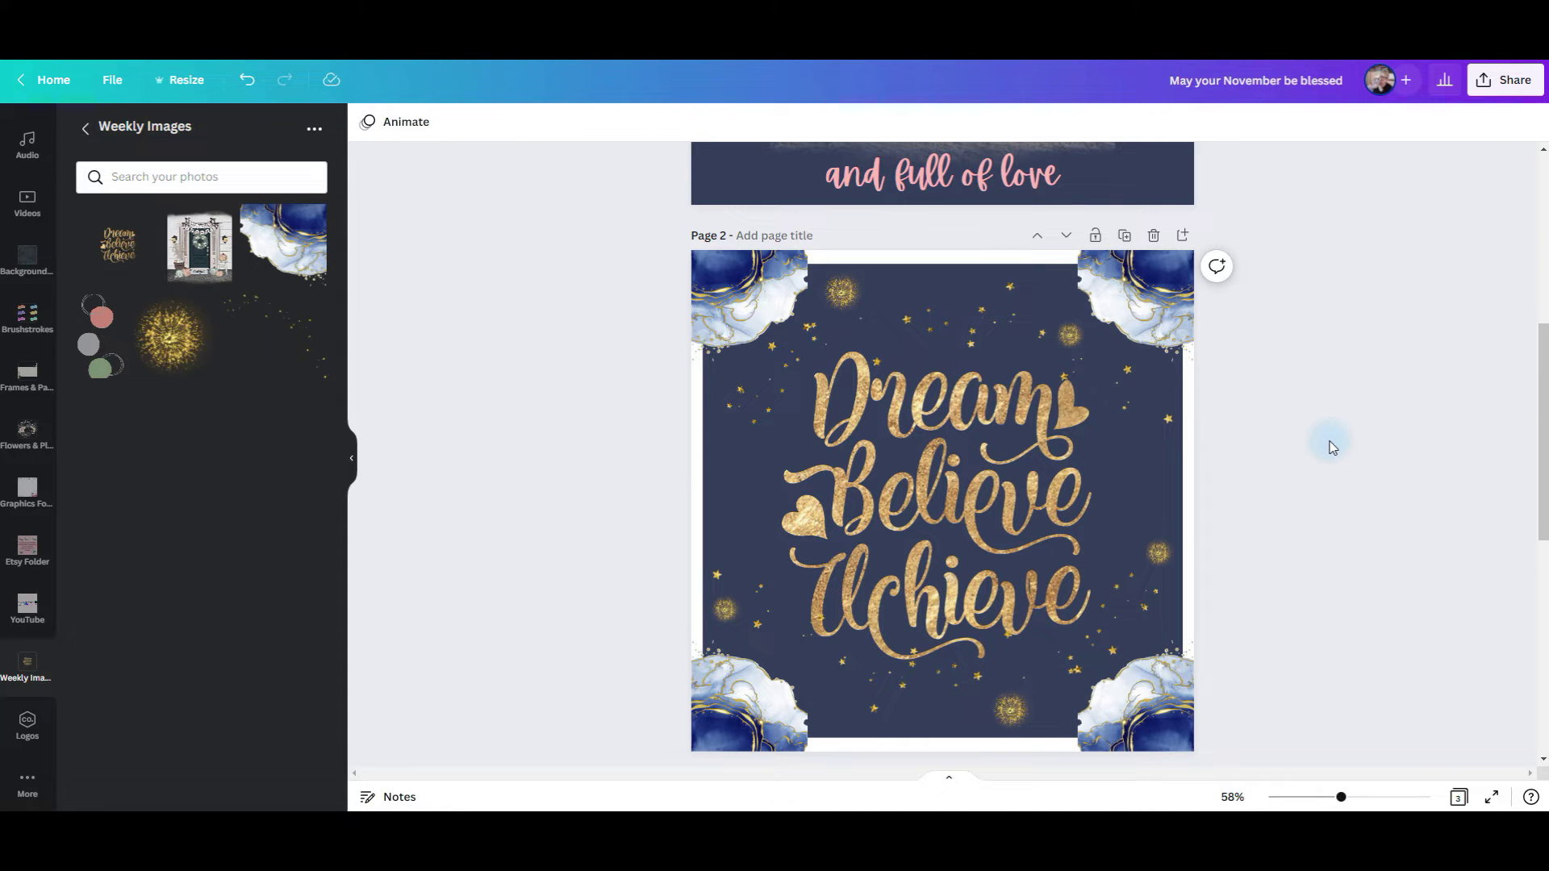
Change the page 3 background color to white.
scroll(1305, 481, down, 8)
click(872, 364)
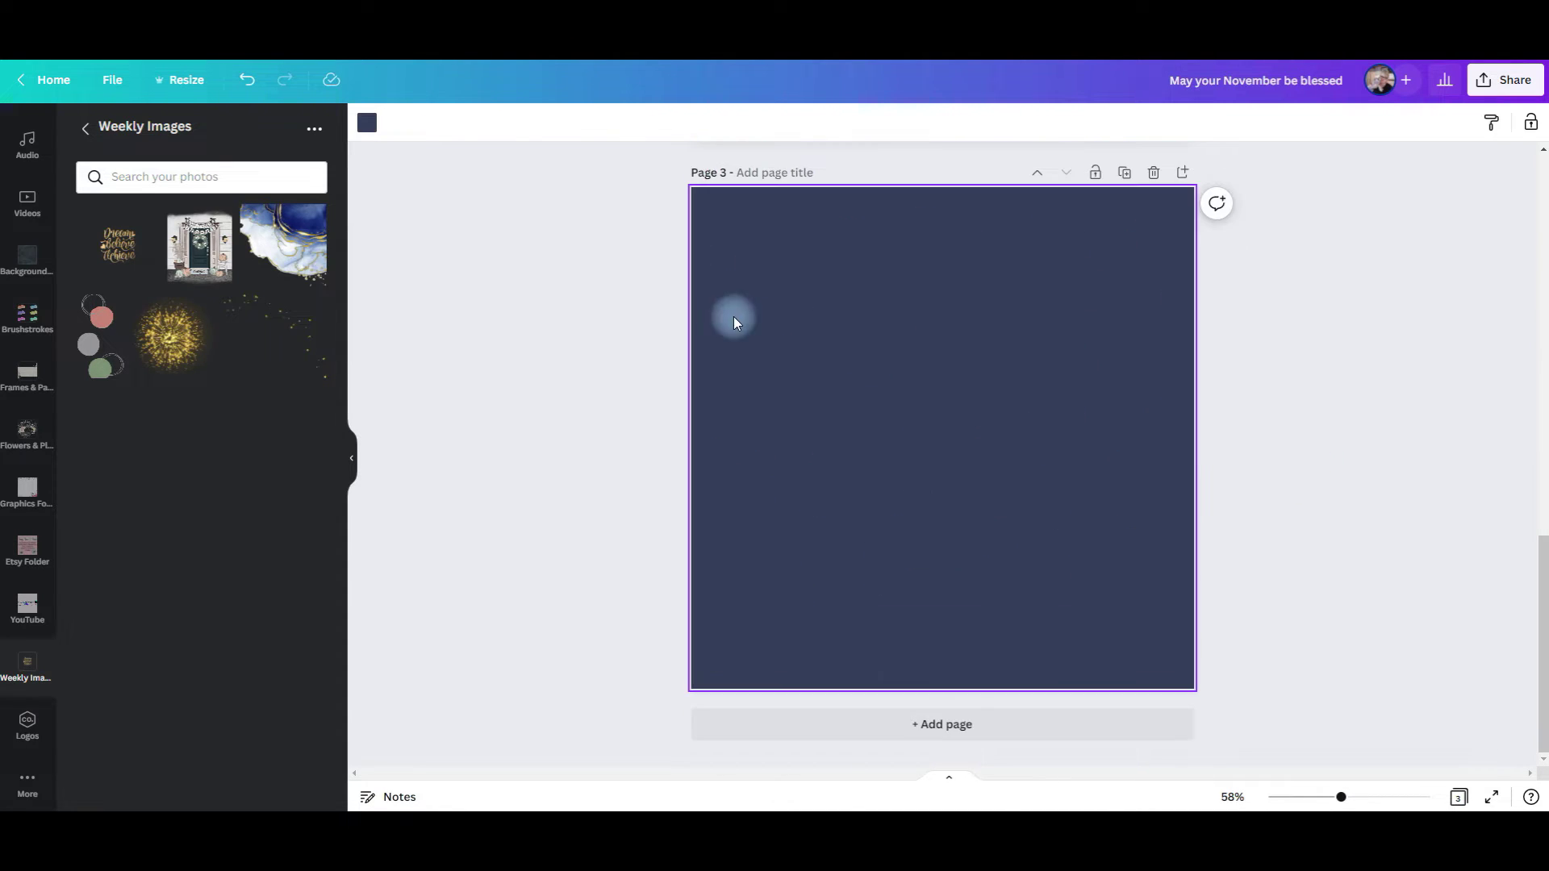
click(367, 123)
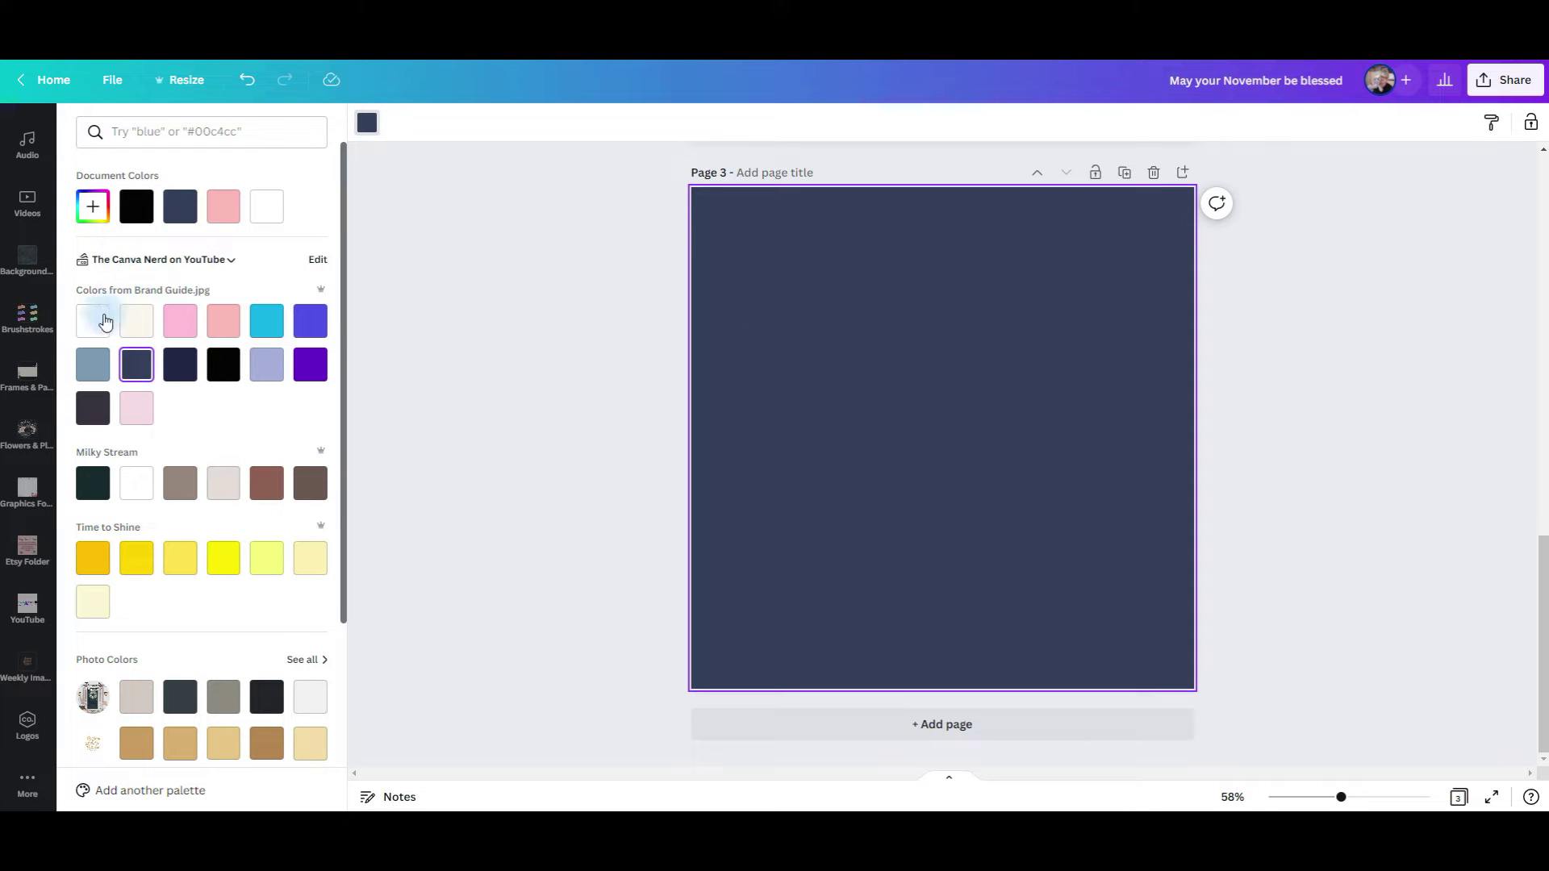
click(93, 321)
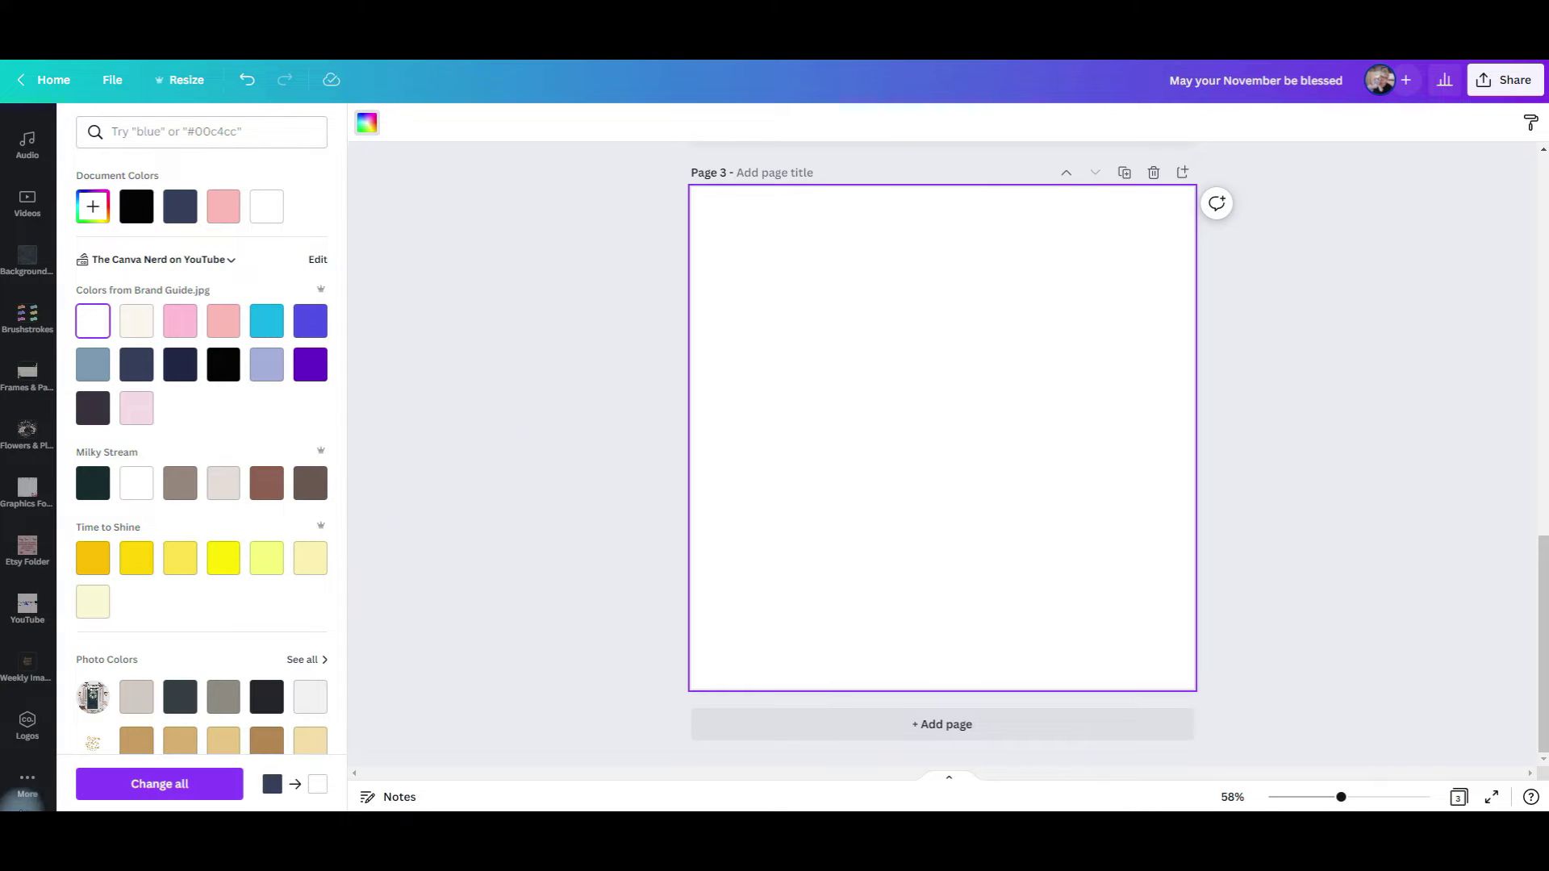
Add the colored circles graphic from Weekly Images to page 3, shrink it to about 146 × 274 and place it along the left edge.
click(19, 674)
click(101, 335)
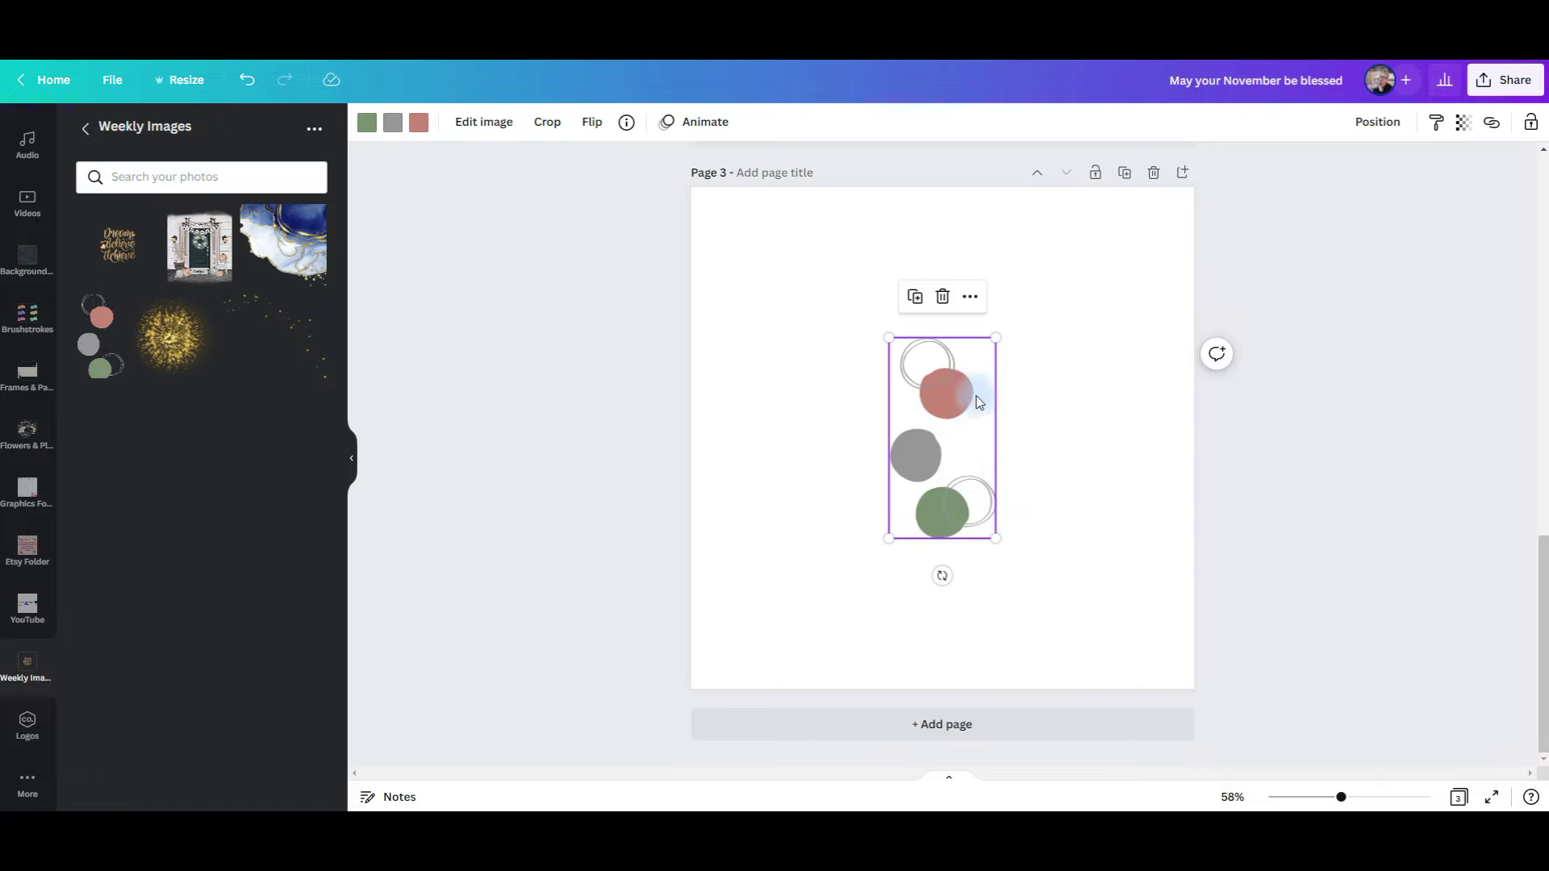
drag(964, 473, 787, 415)
drag(712, 277, 733, 333)
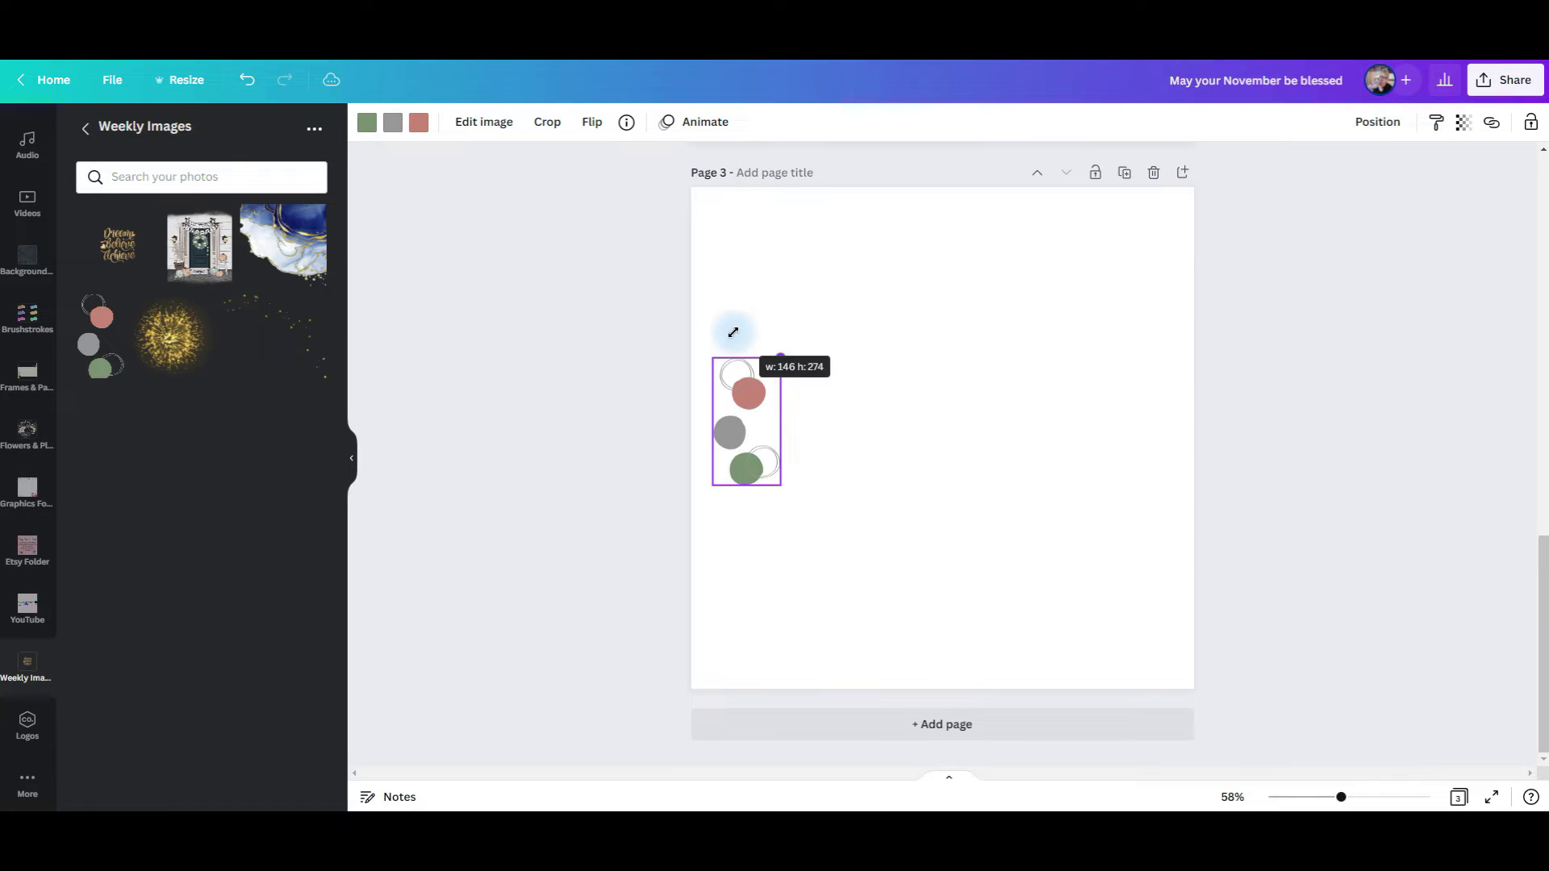
drag(767, 449, 752, 488)
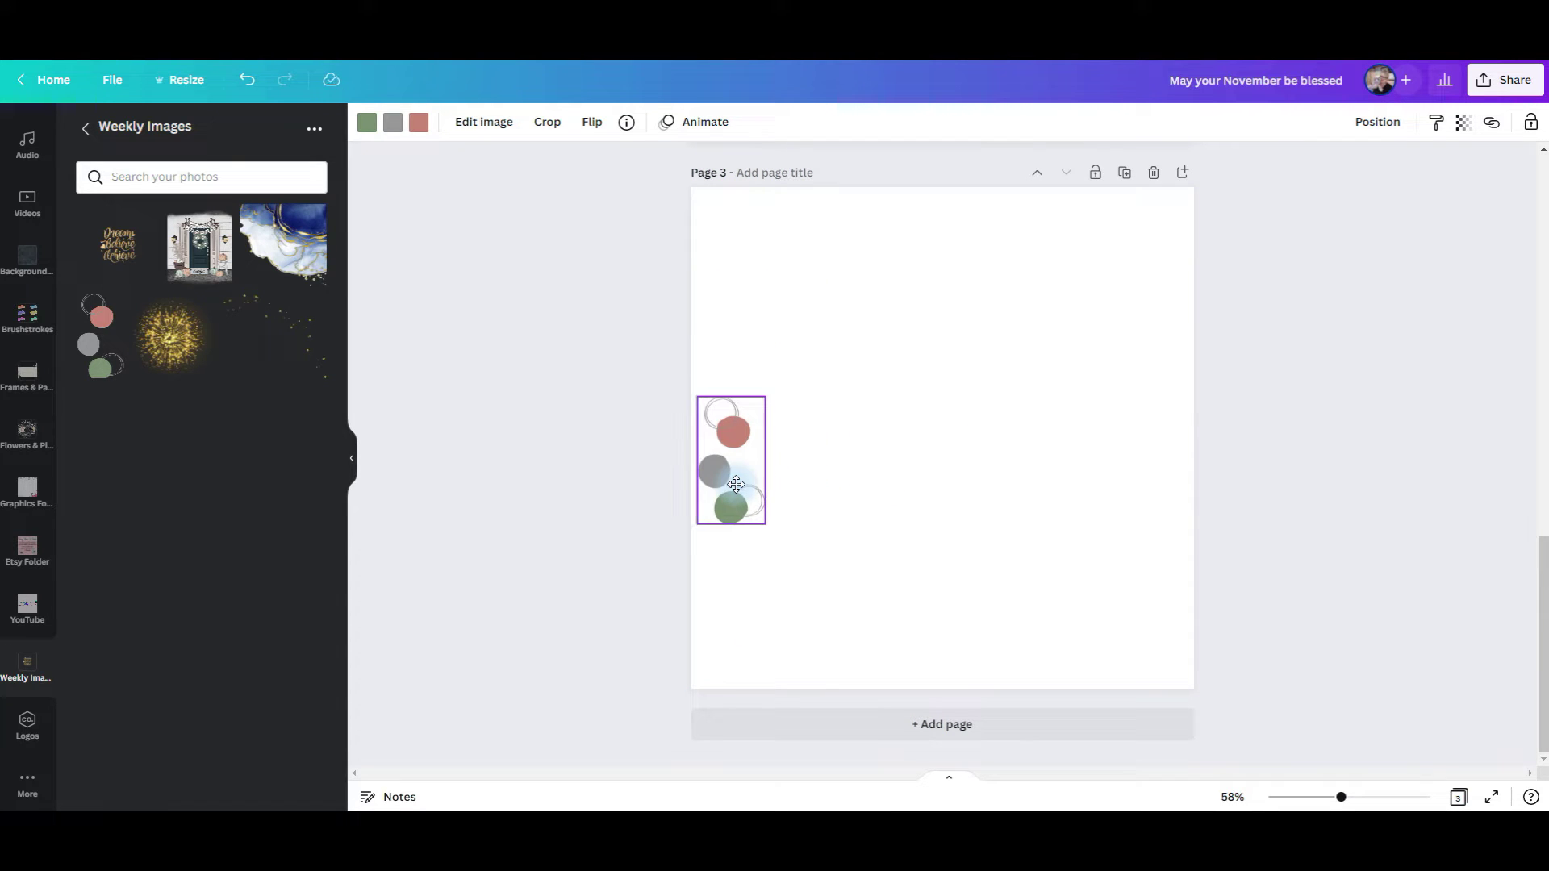
Recolor the circles graphic in turquoise, navy and pink, then duplicate it and place the copy directly below.
click(366, 129)
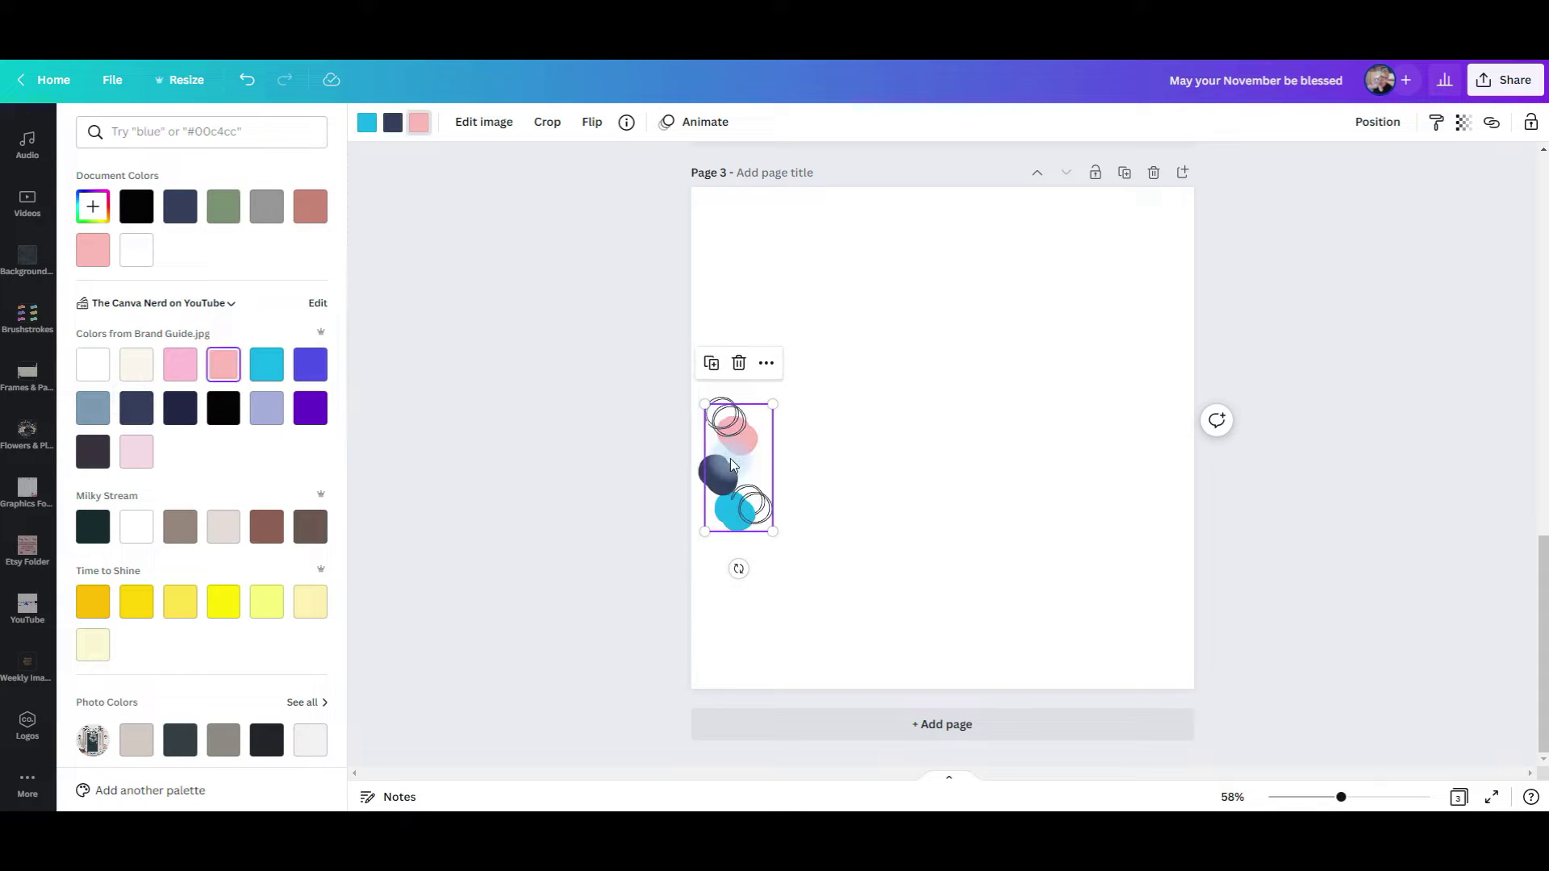
key(ctrl+d)
drag(735, 476, 735, 605)
Place a copy of the upper circles graphic at page 3's right edge and flip it horizontally.
click(744, 425)
drag(744, 426, 1159, 417)
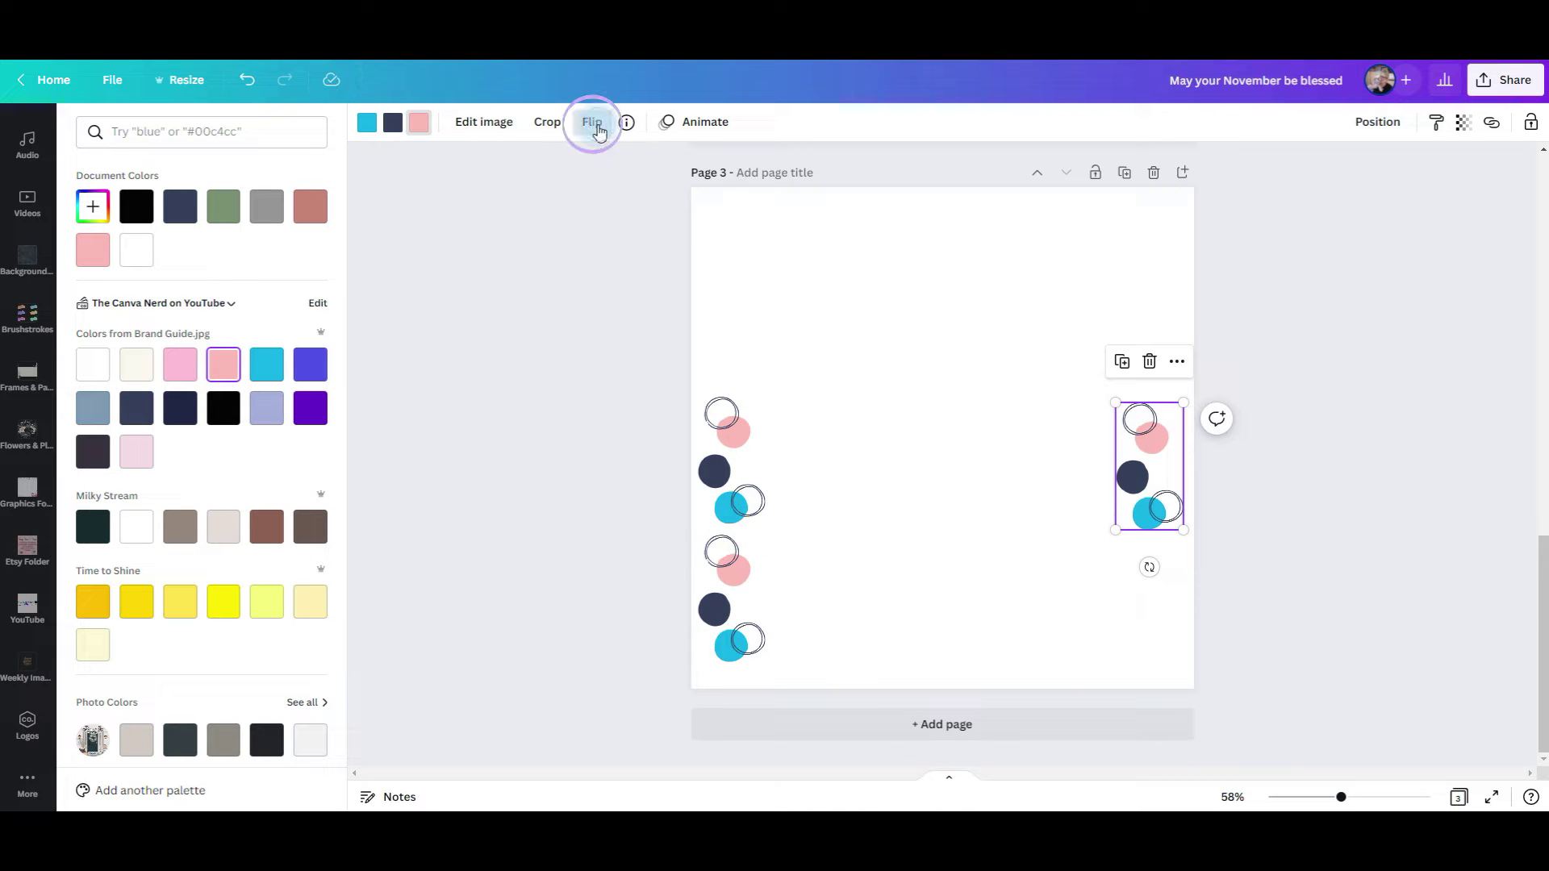
click(598, 129)
click(597, 164)
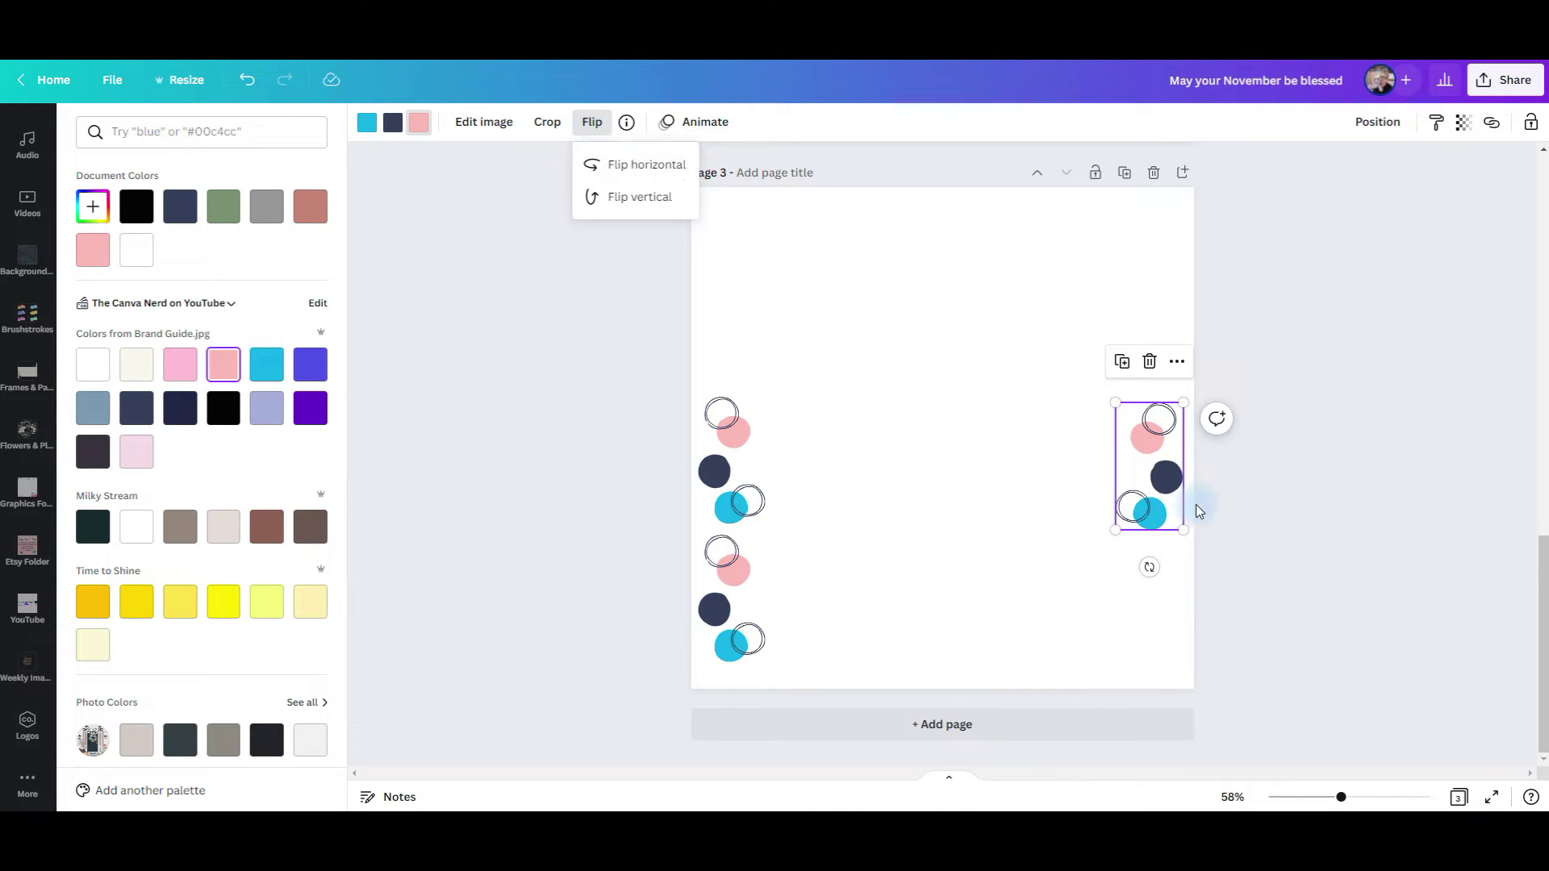
Duplicate the flipped circles graphic below itself and align both right-edge graphics with the pair on the left edge.
key(ctrl+d)
drag(1153, 447, 1152, 582)
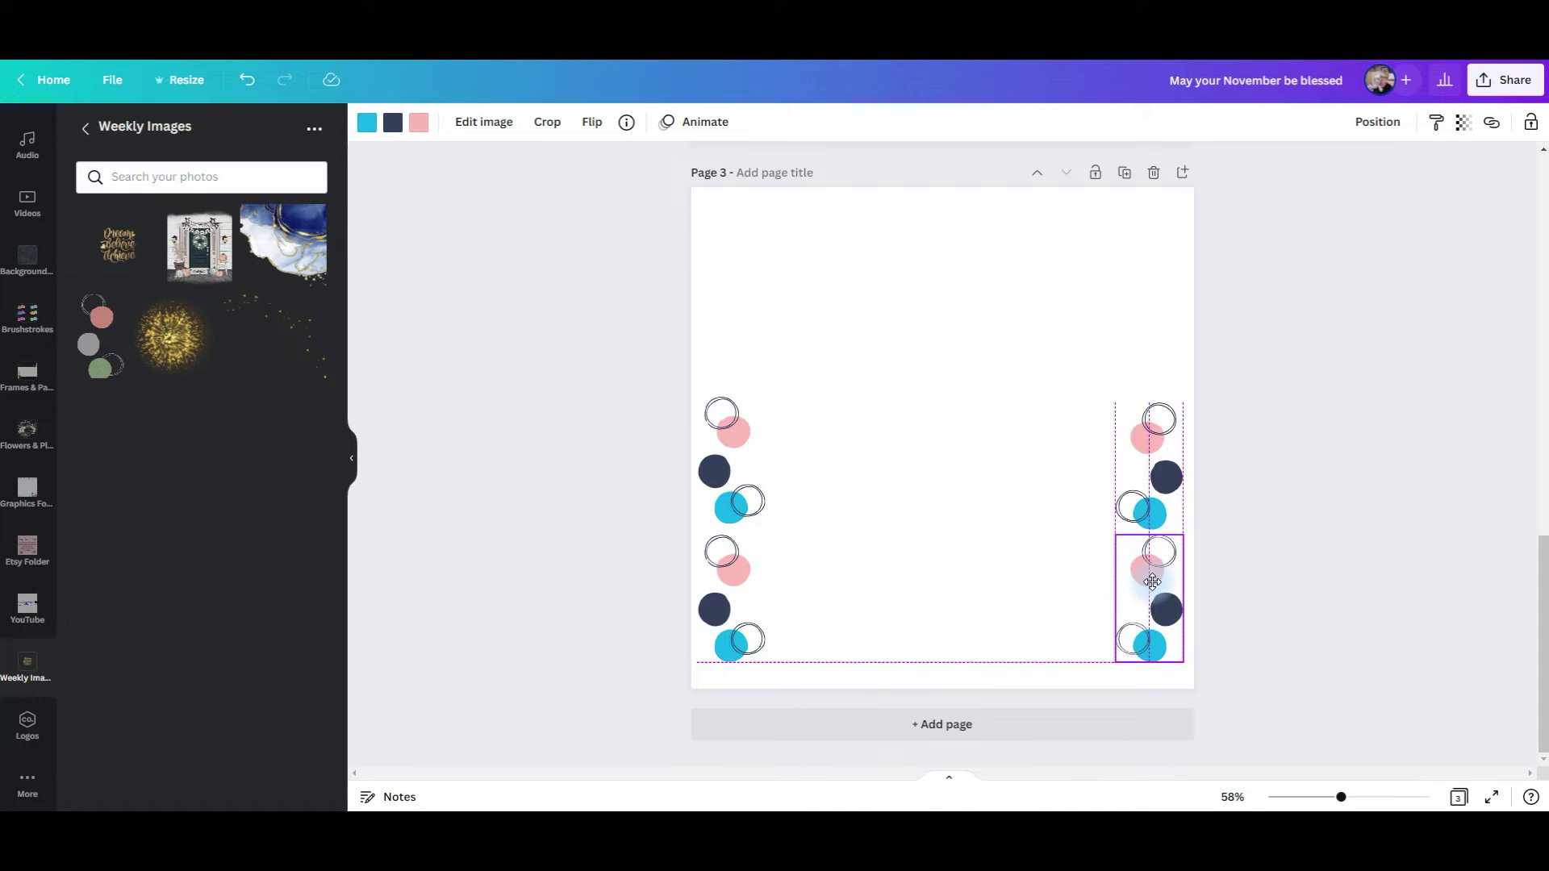
drag(1152, 582, 1152, 415)
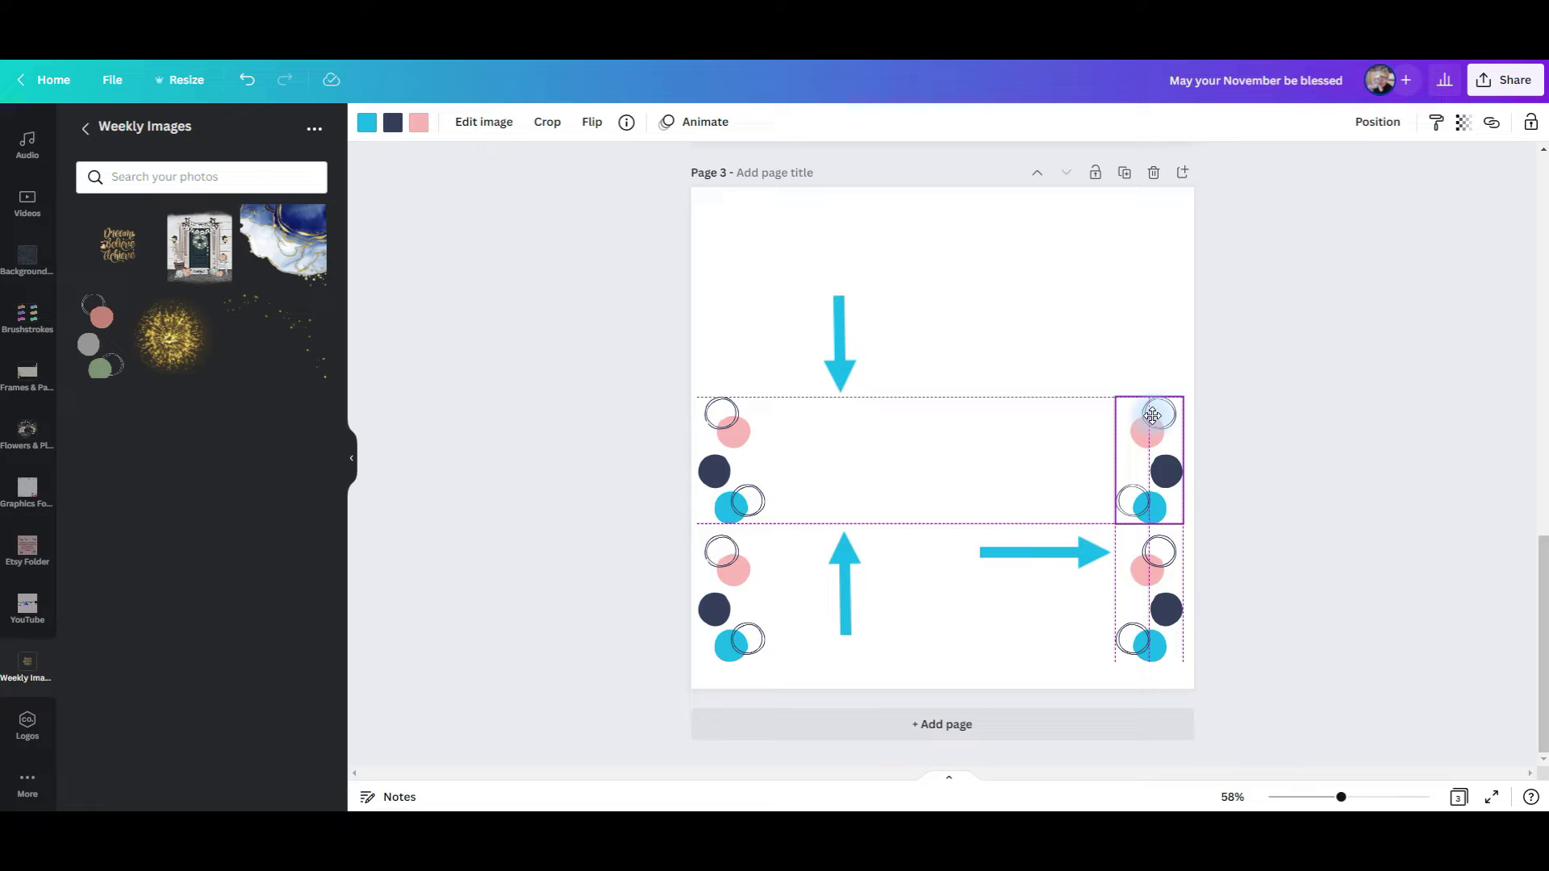
drag(1152, 415, 1152, 415)
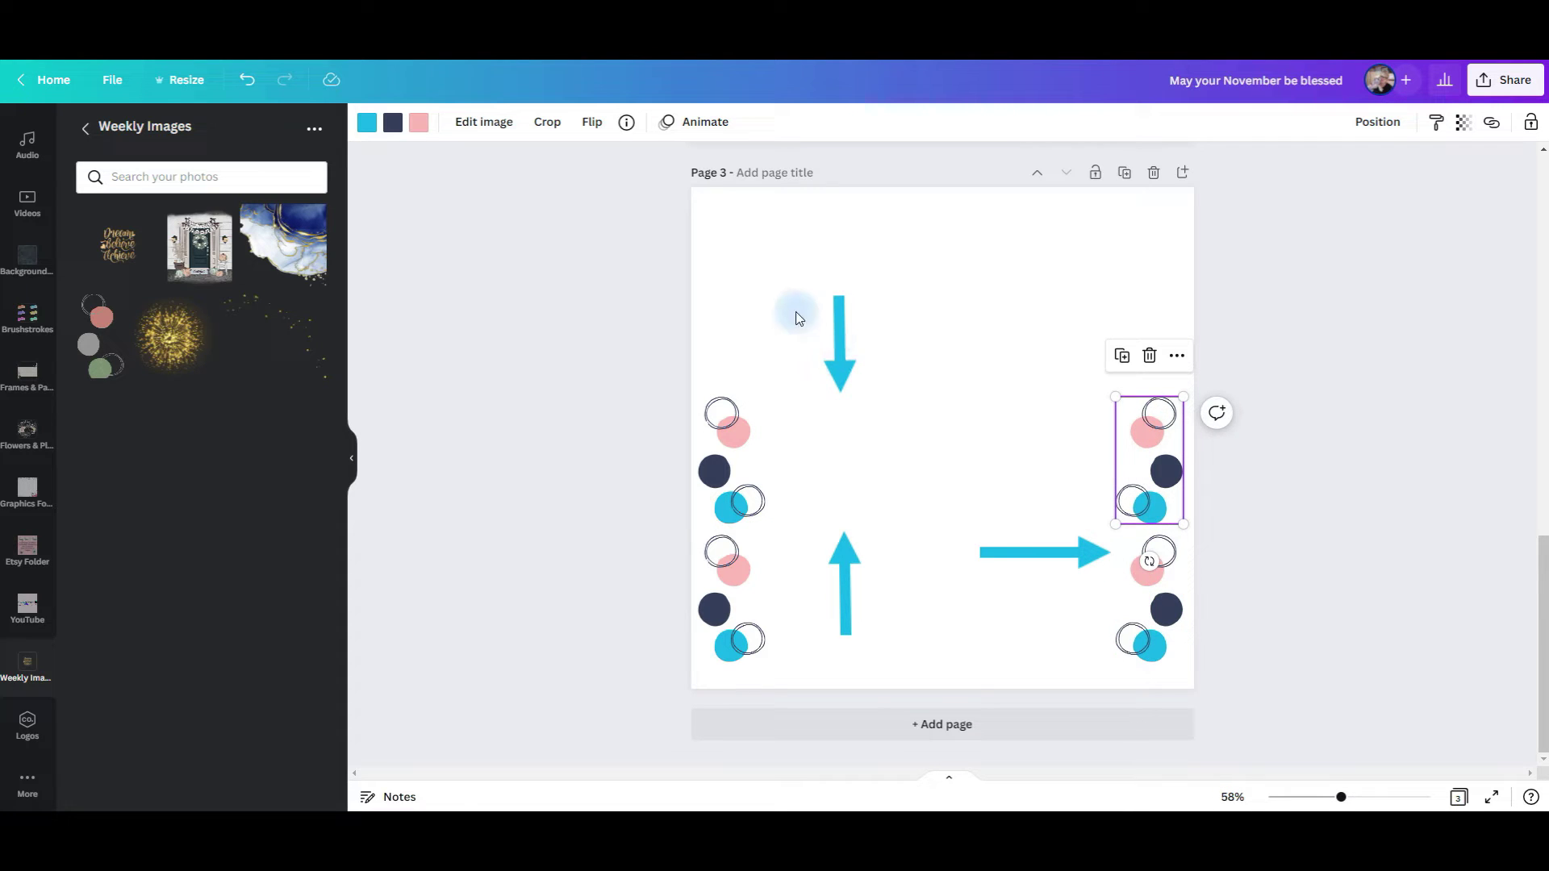
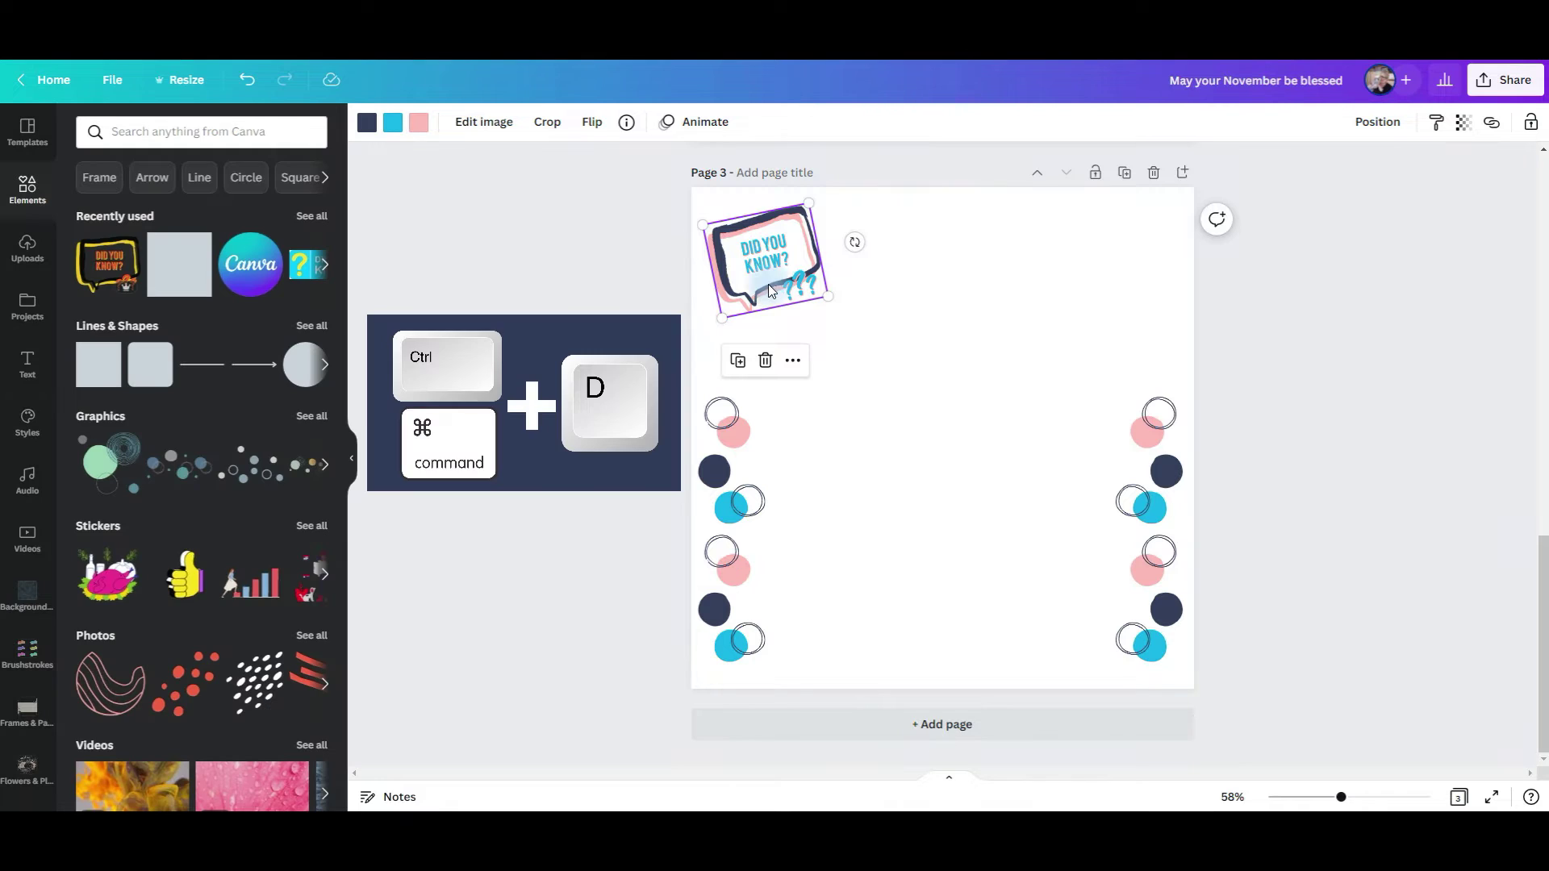
Place the second "Did you know?" graphic in page 3's top-right corner and add a scaled-down Canva logo between the two.
drag(818, 260, 1127, 256)
click(250, 264)
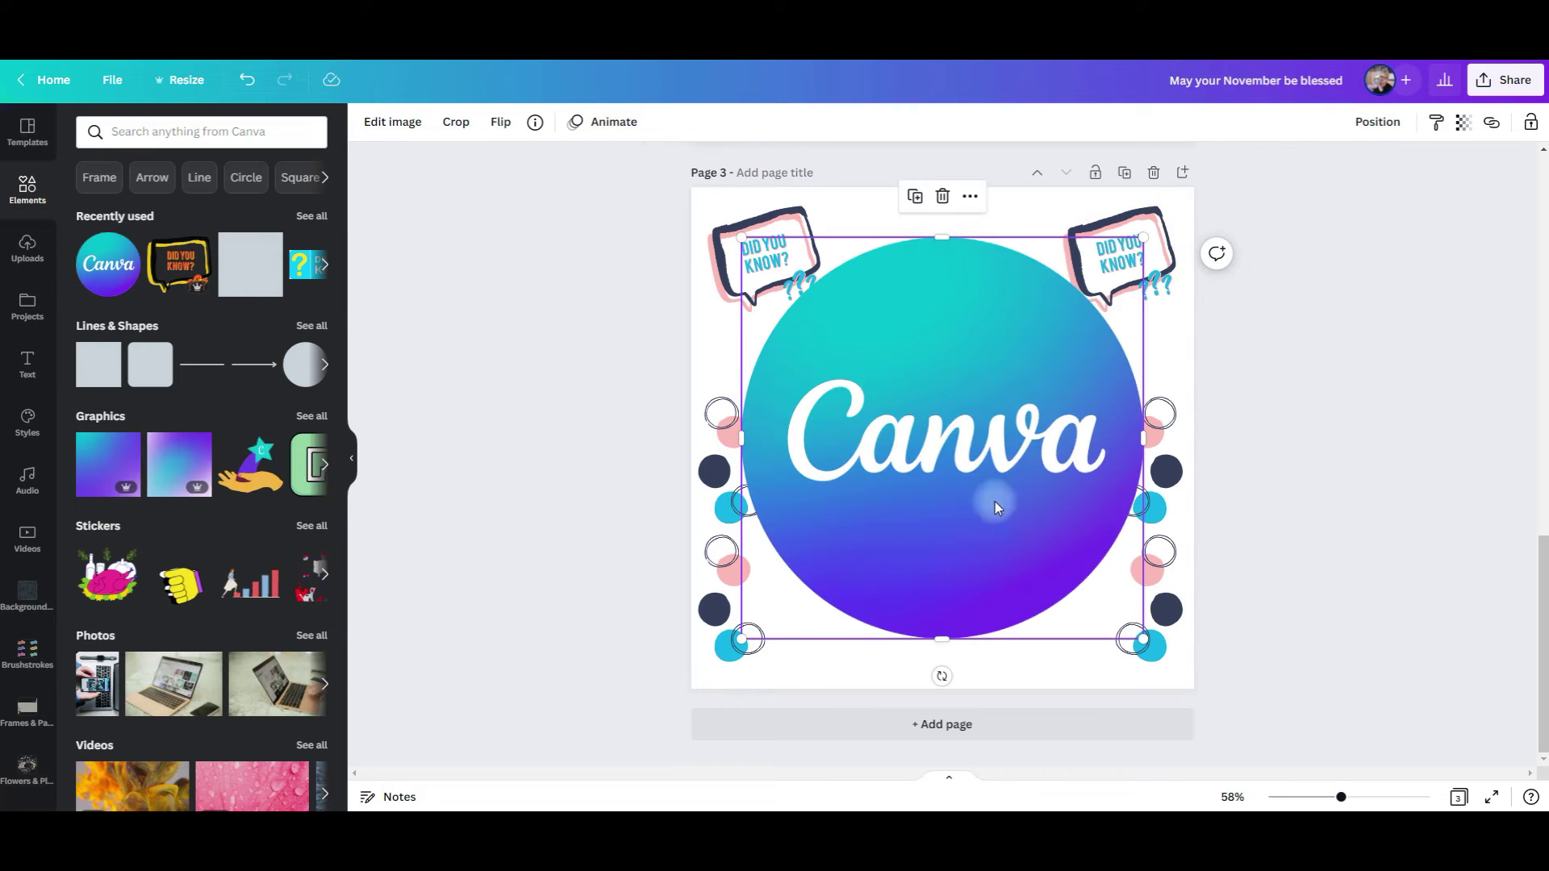
drag(1152, 241, 958, 340)
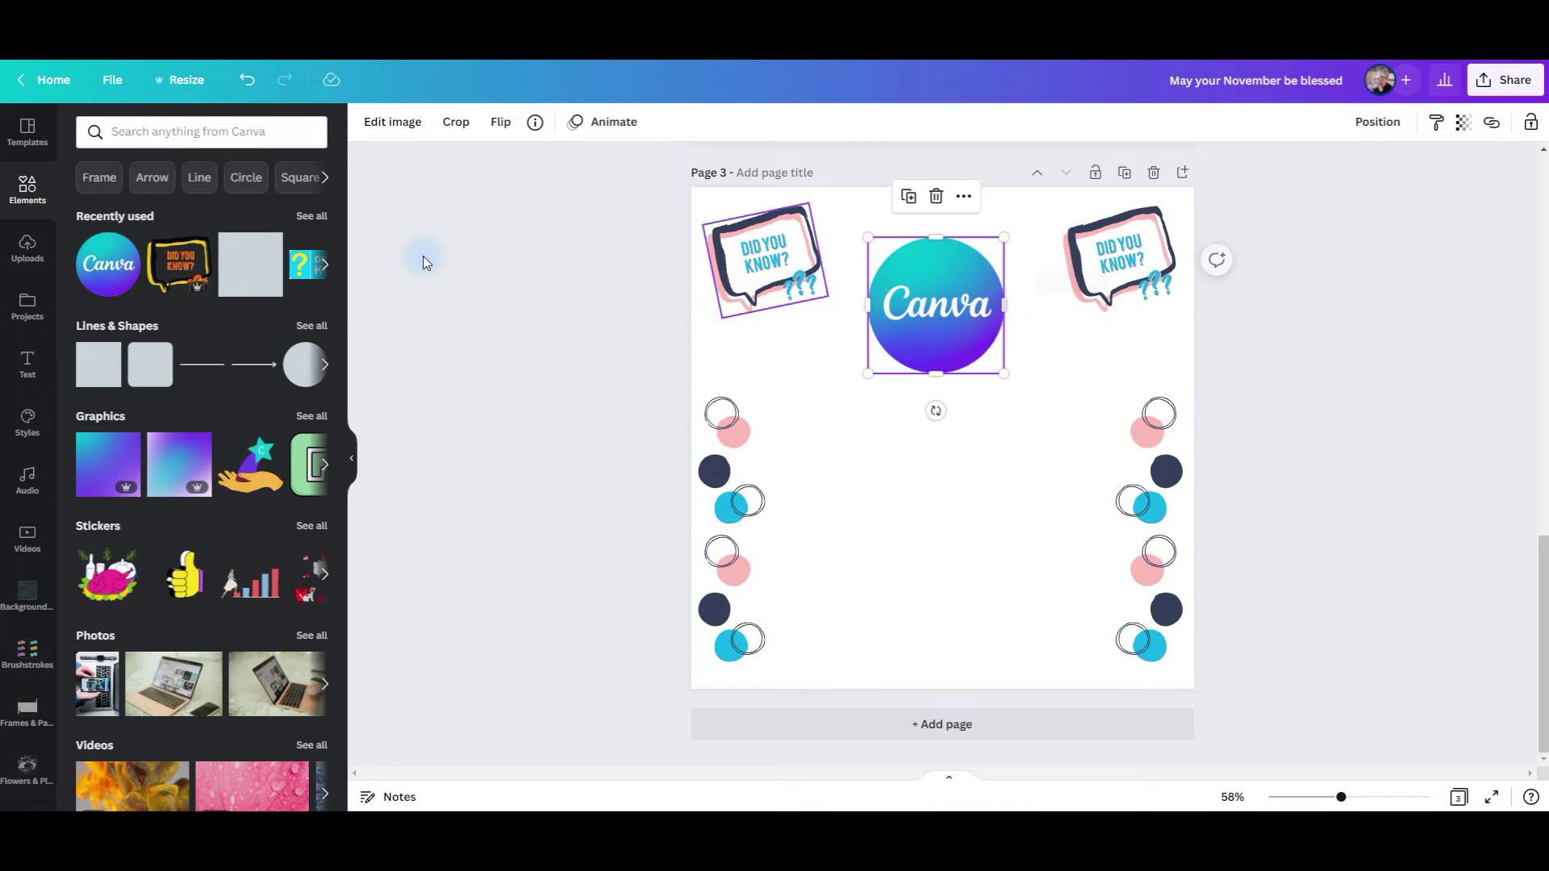
Add a widened heading below the logo reading "gives you insights when you post your social media posts from the Canva content planner".
click(27, 359)
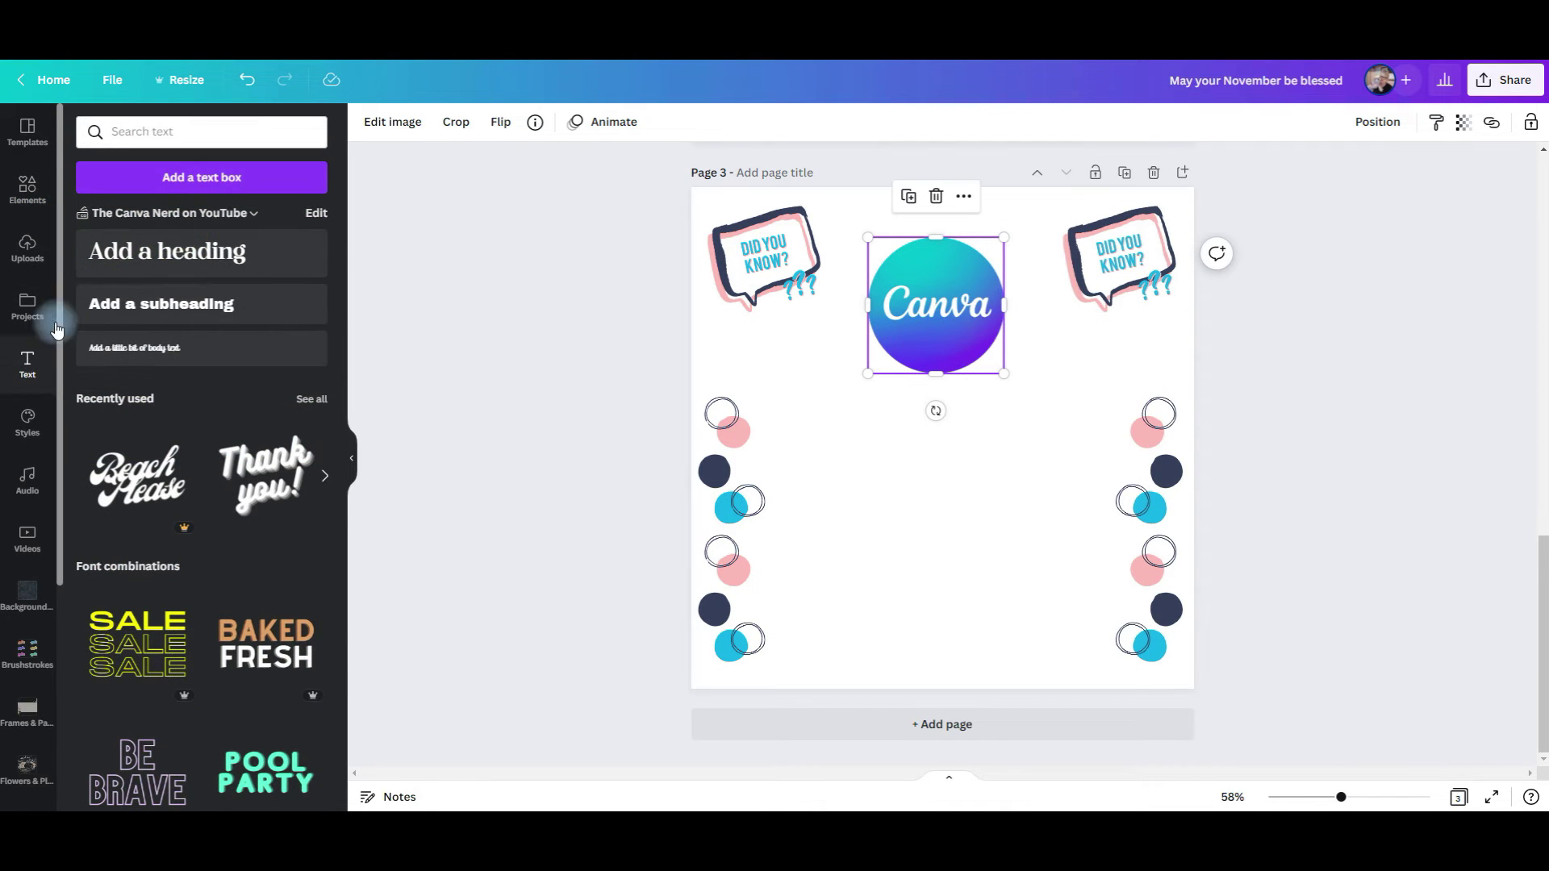
click(178, 263)
text(gives you insights when you post your social media posts from the Canva content planner)
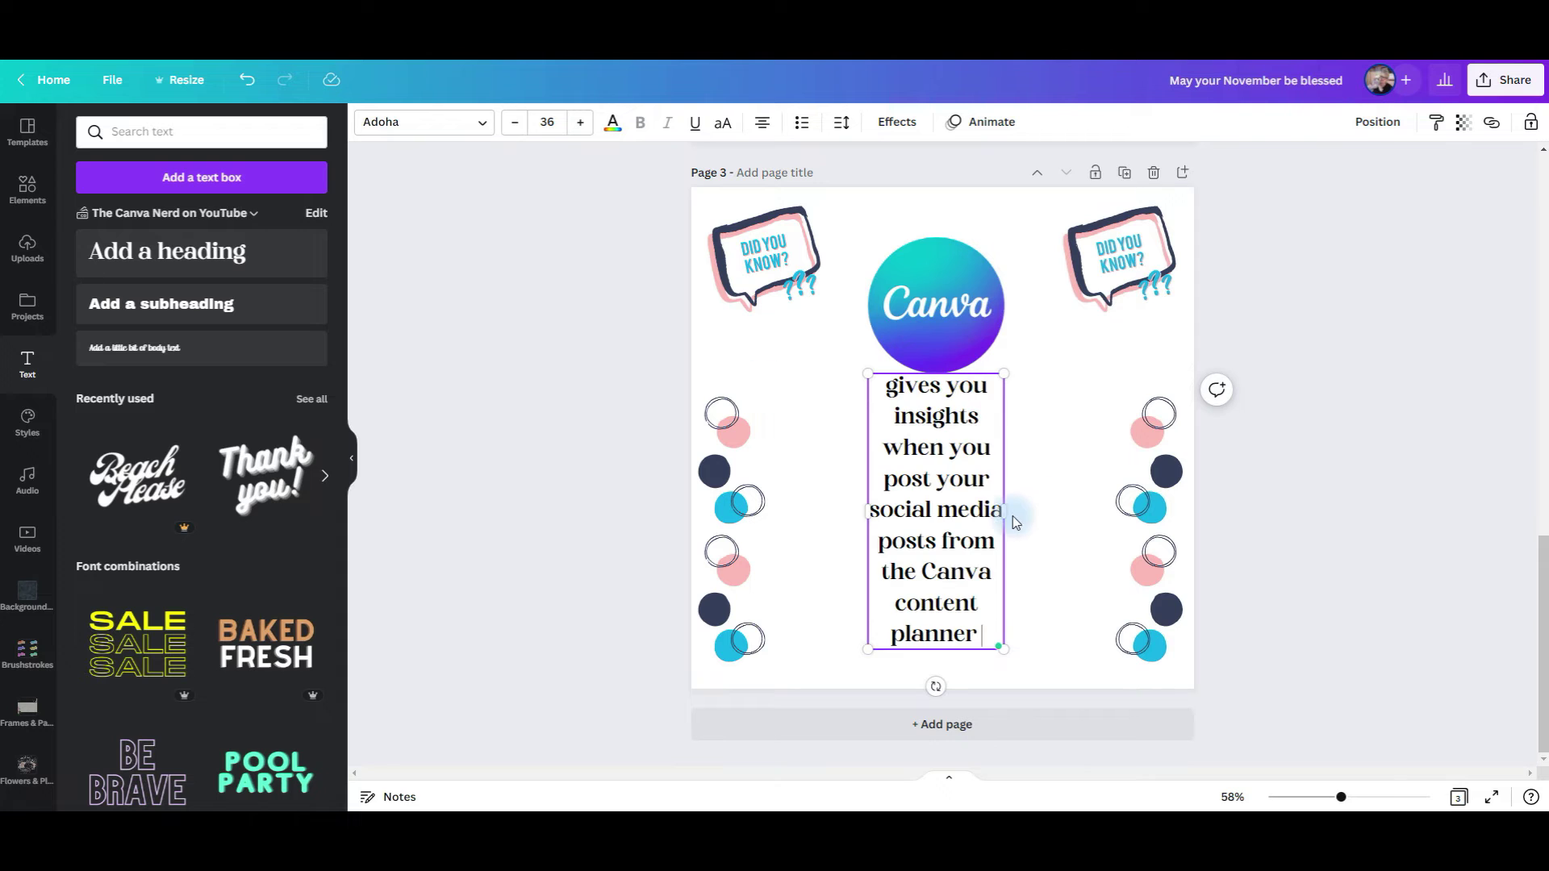
drag(1004, 507, 1121, 518)
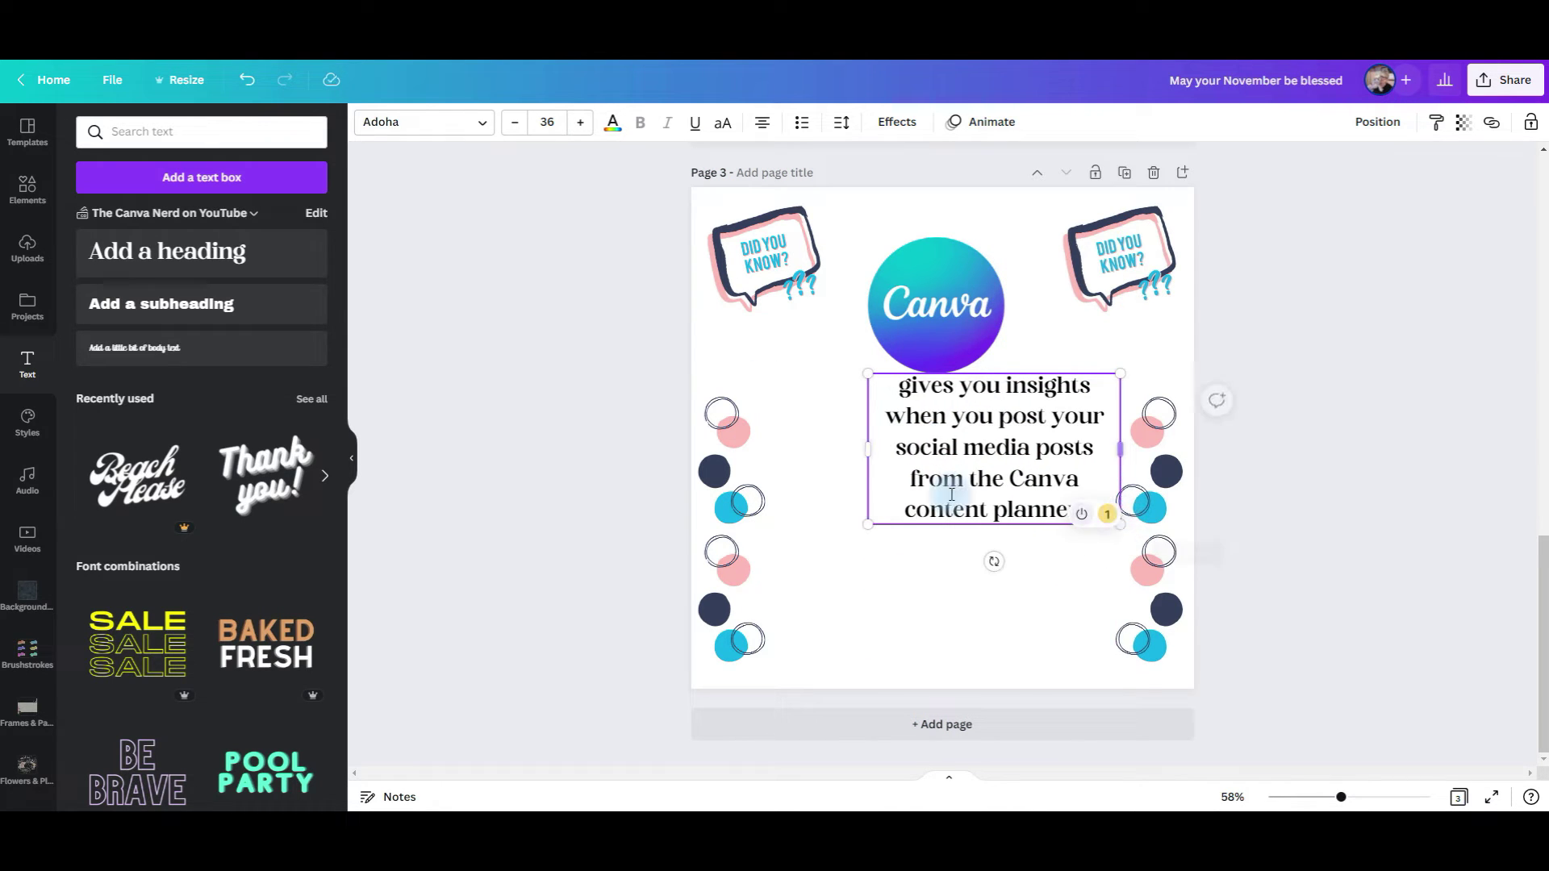
Widen page 3's heading under the Canva logo and set its font size to 59.
drag(867, 450, 765, 461)
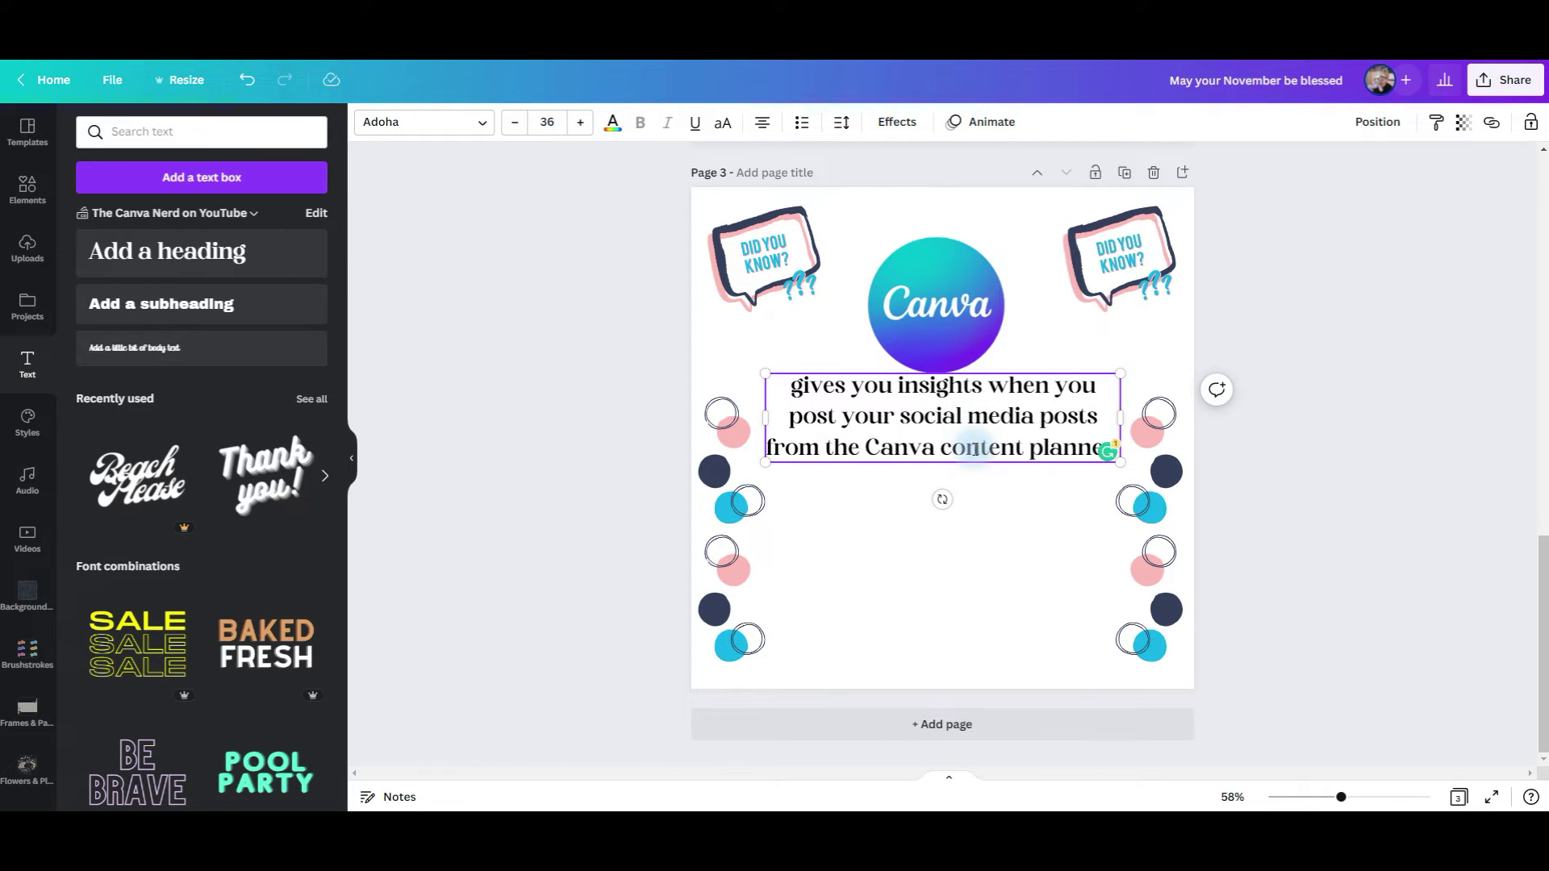
click(548, 122)
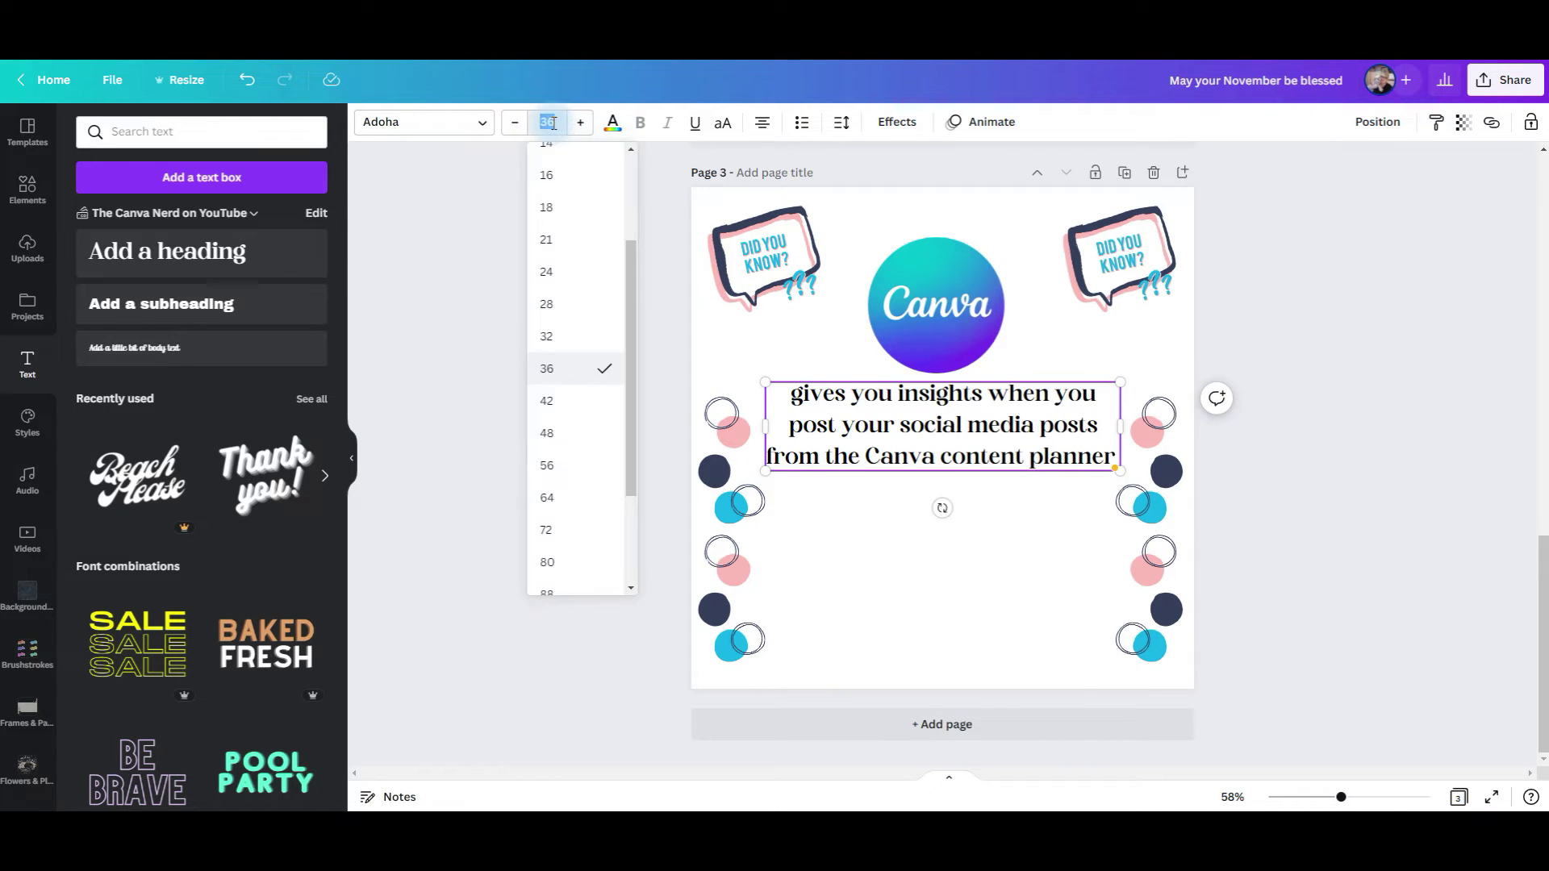
click(589, 476)
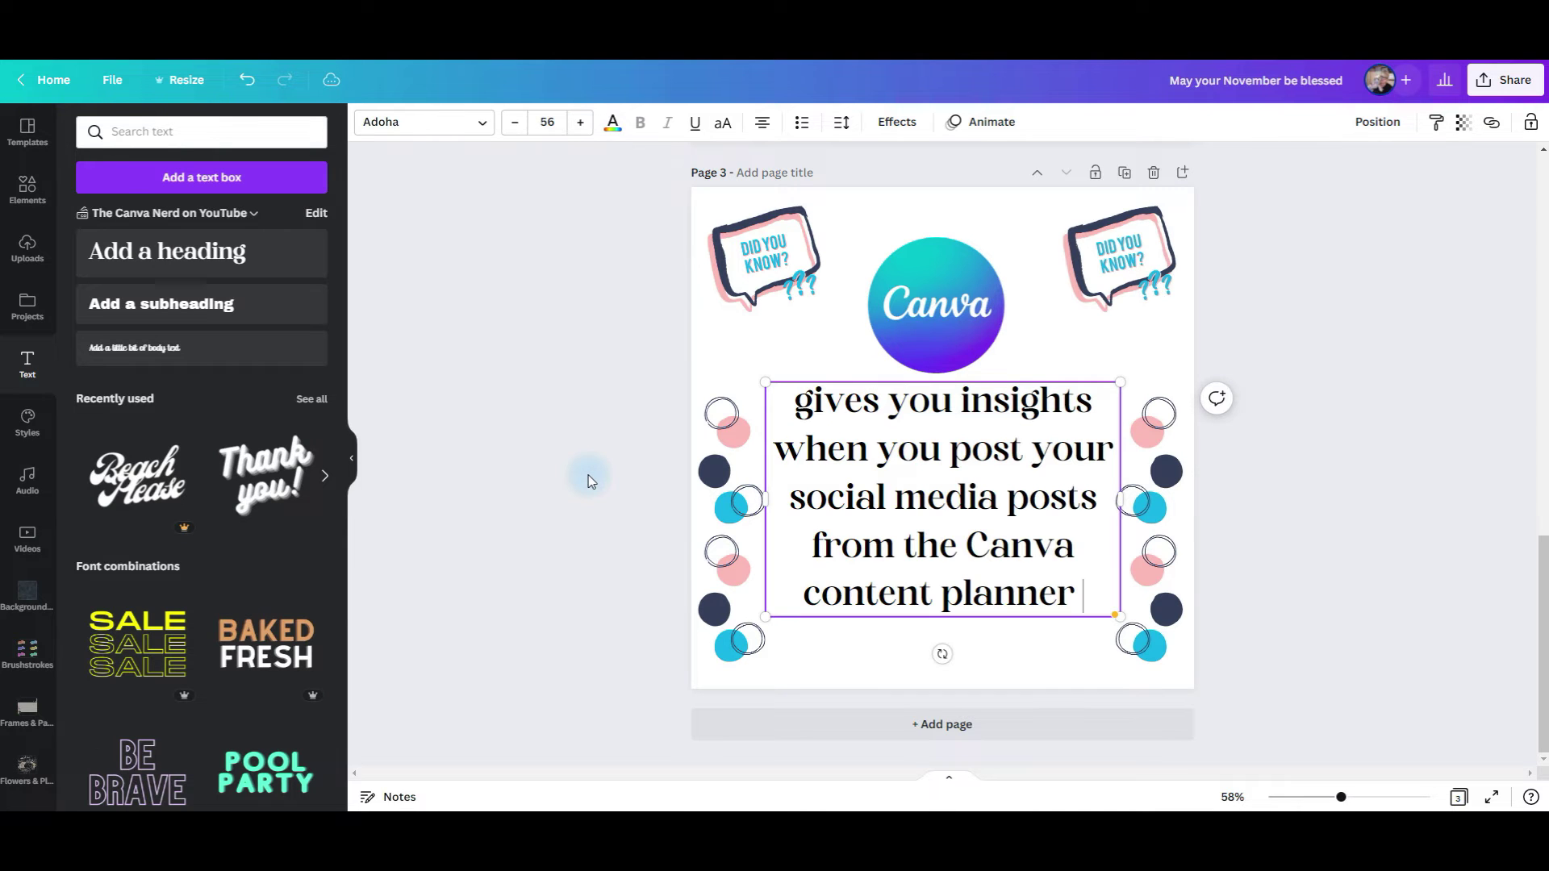
click(580, 122)
click(581, 122)
click(580, 122)
click(580, 122)
click(516, 123)
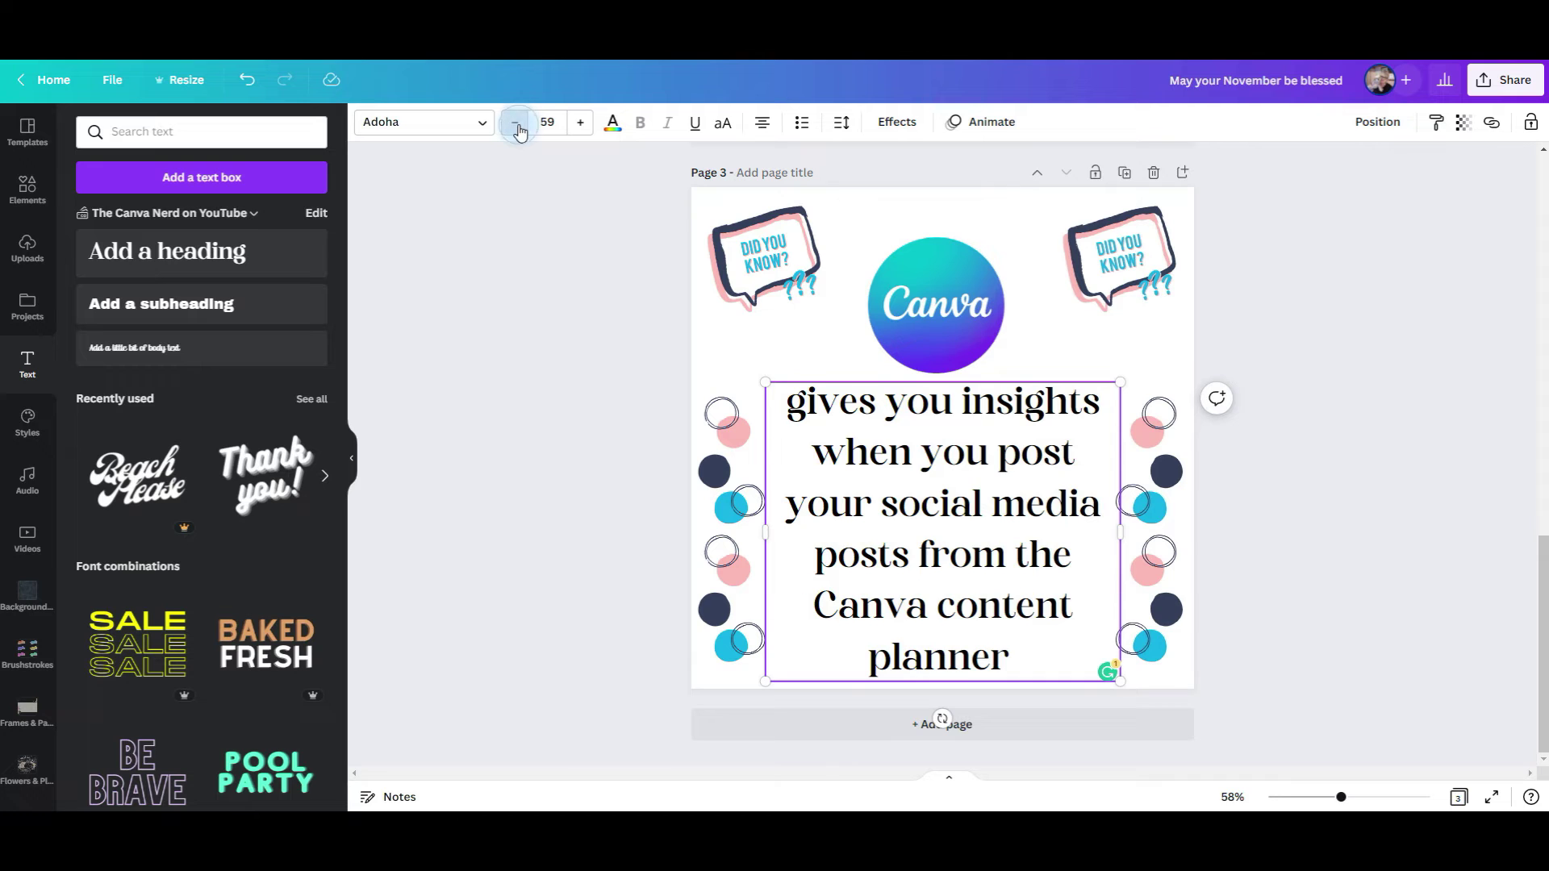
click(515, 123)
Enlarge the Canva logo on page 3 and center it horizontally on the page above the heading.
click(990, 358)
drag(1008, 380, 1022, 389)
drag(875, 248, 861, 234)
drag(928, 291, 933, 291)
click(1376, 122)
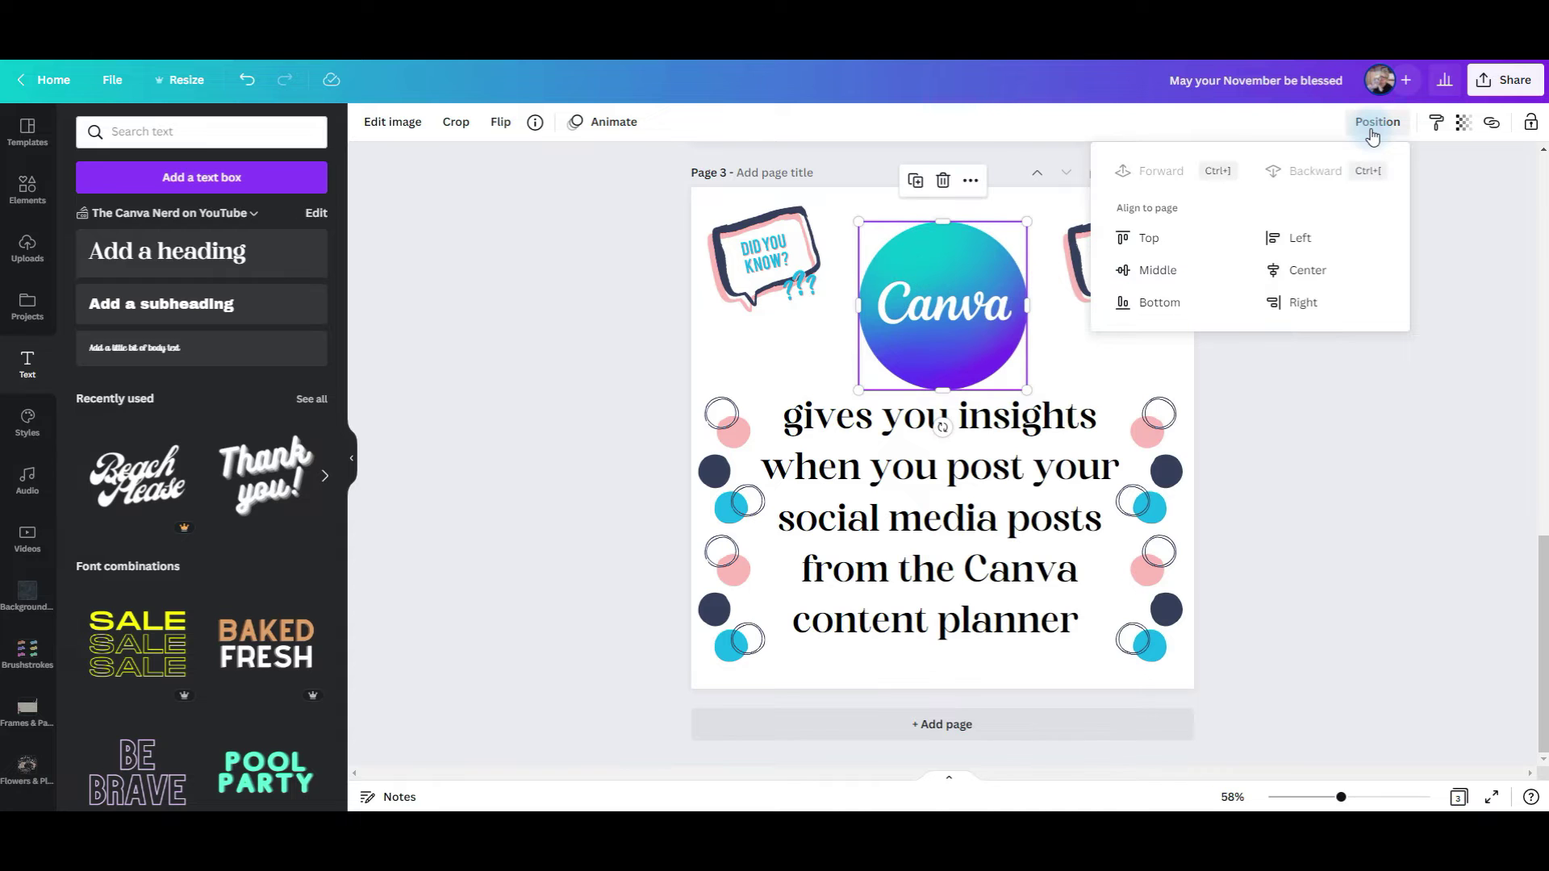
click(1325, 268)
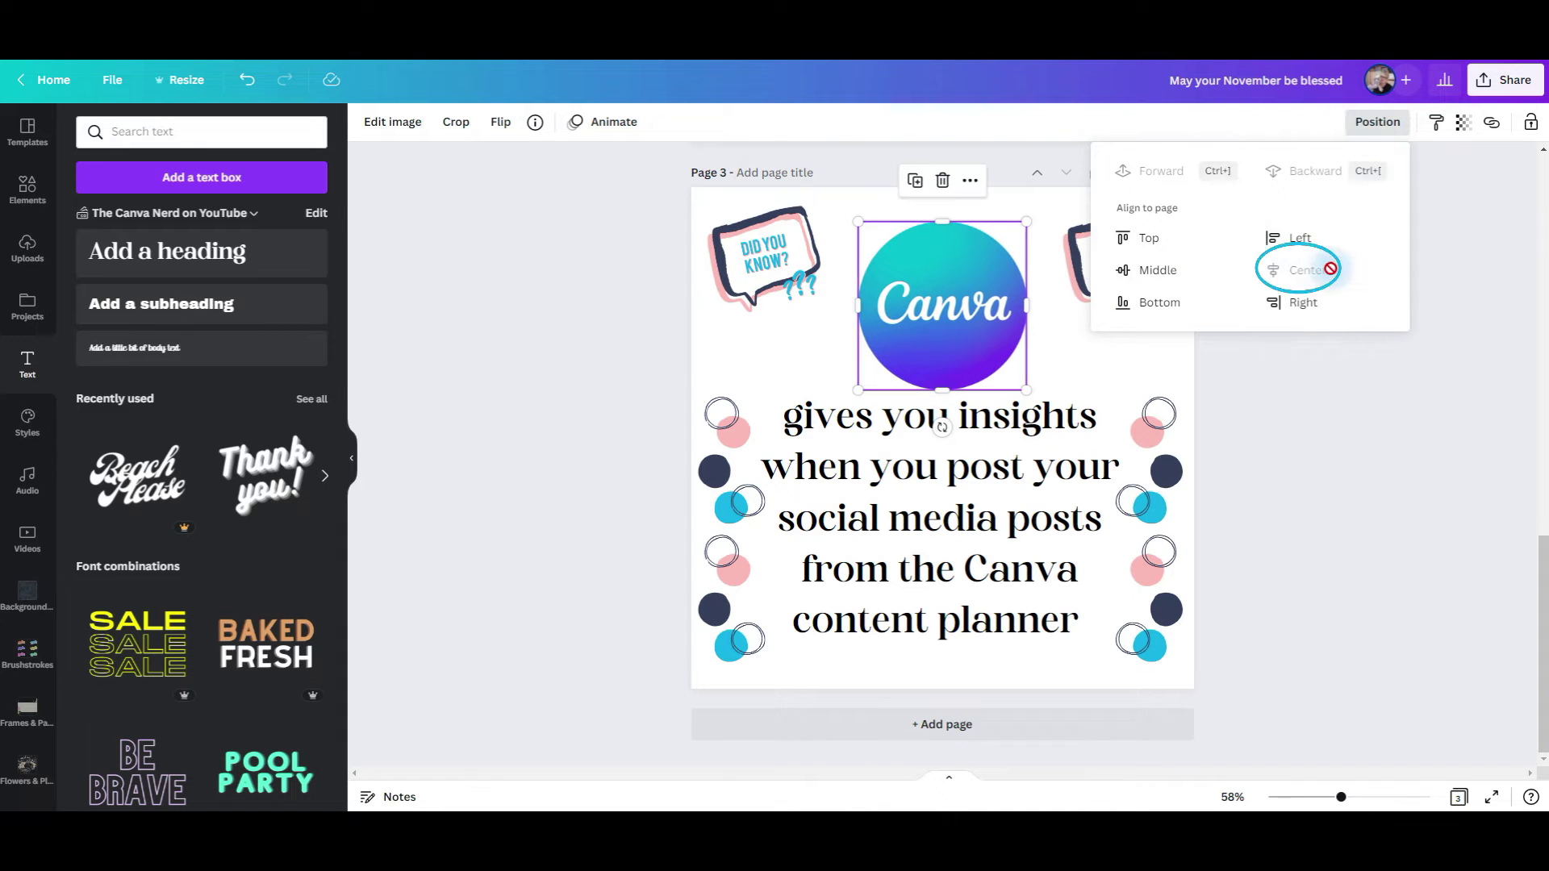
Recolour page 3's heading with the dark navy brand colour that matches the circles graphics.
click(977, 587)
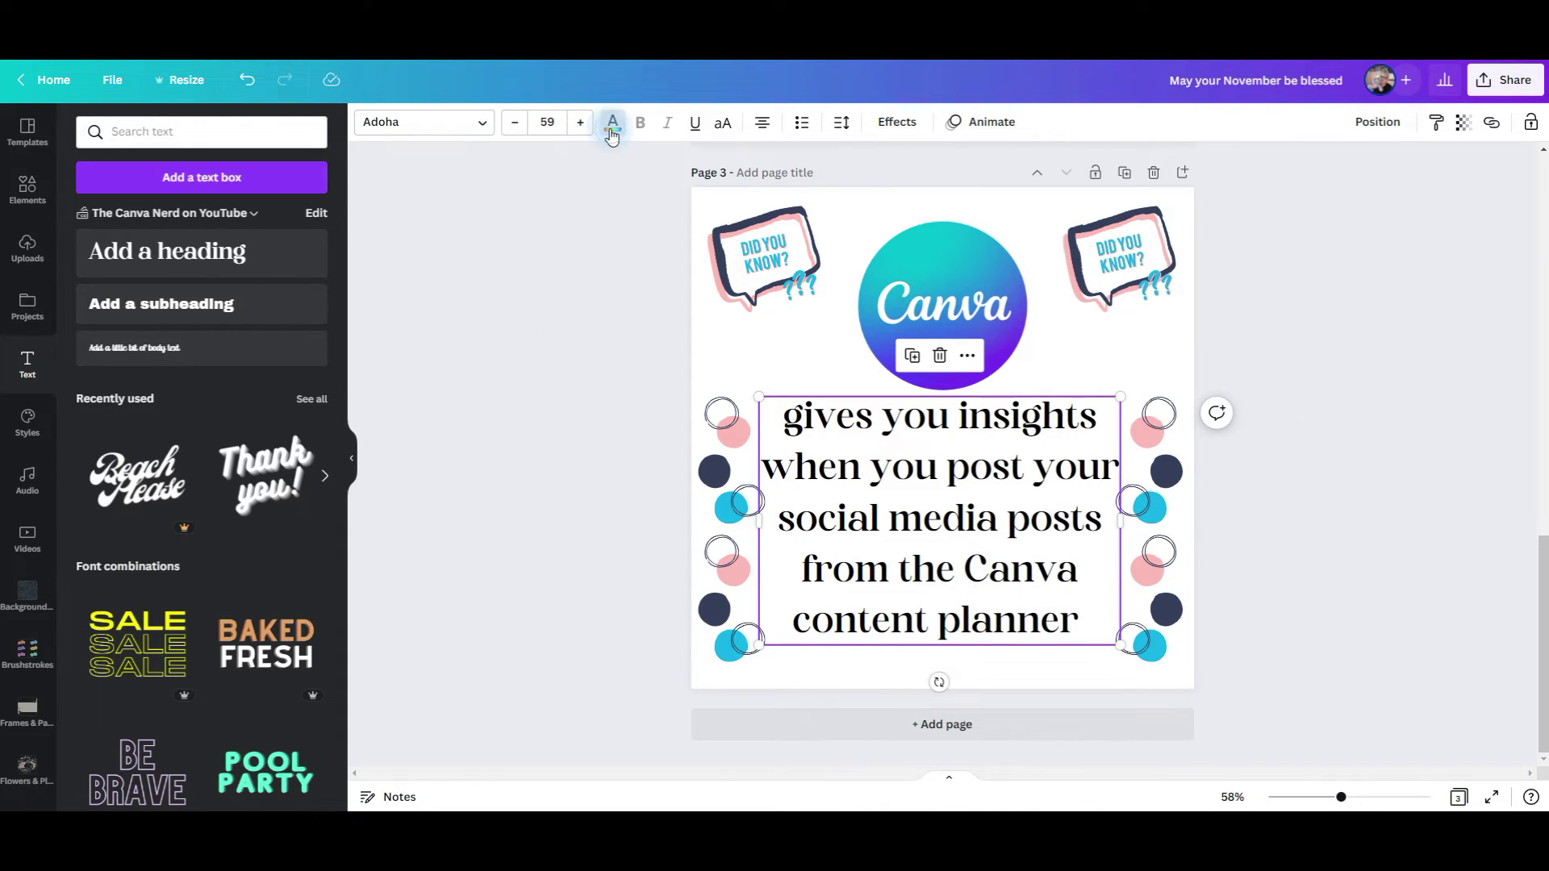
click(612, 125)
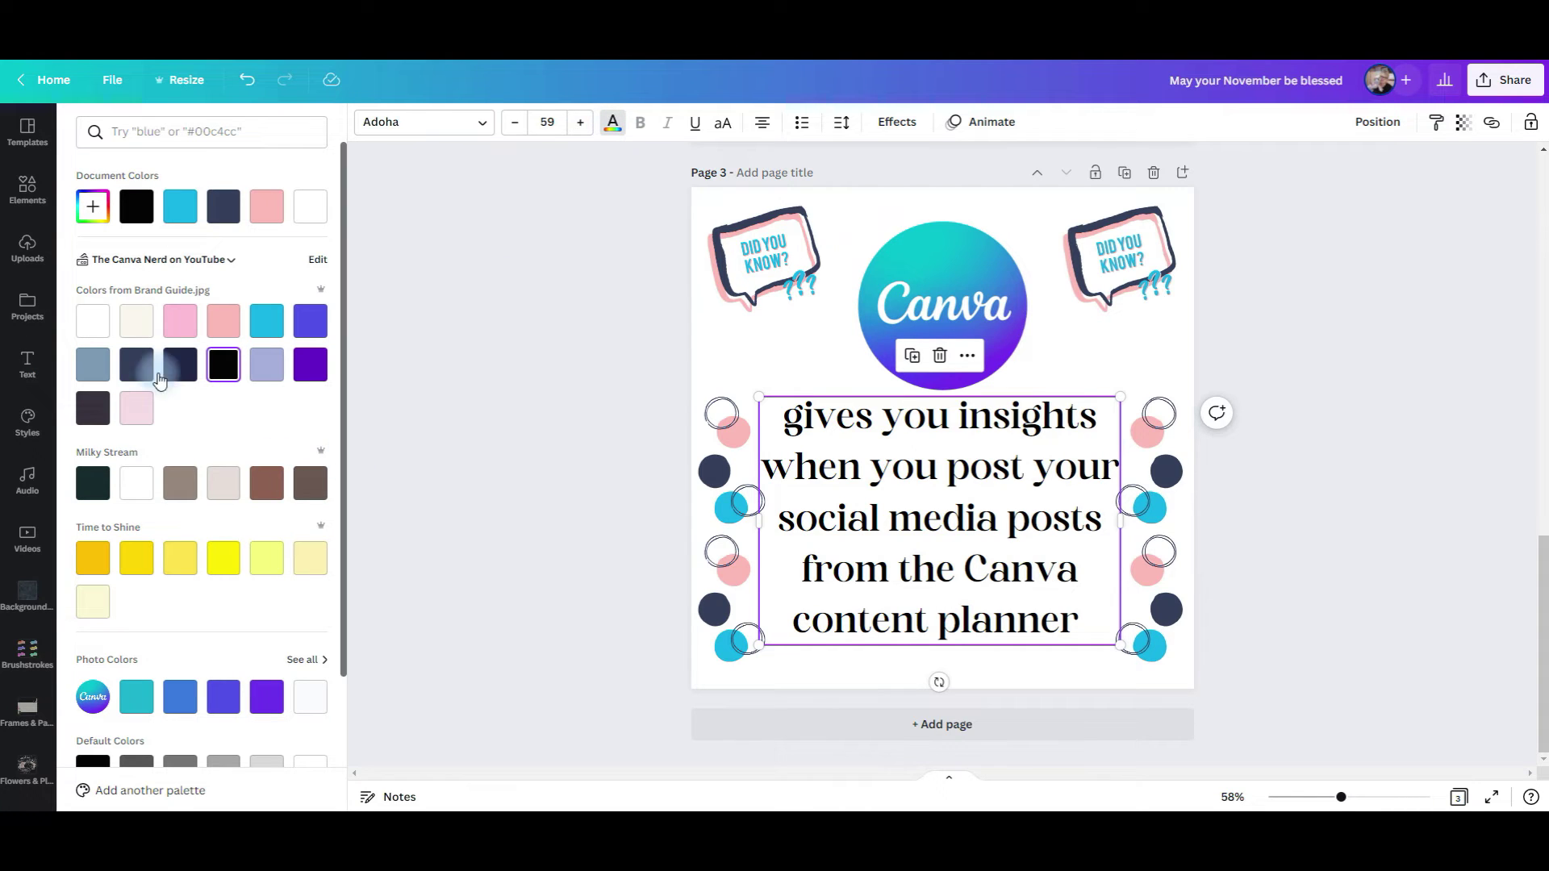
click(134, 371)
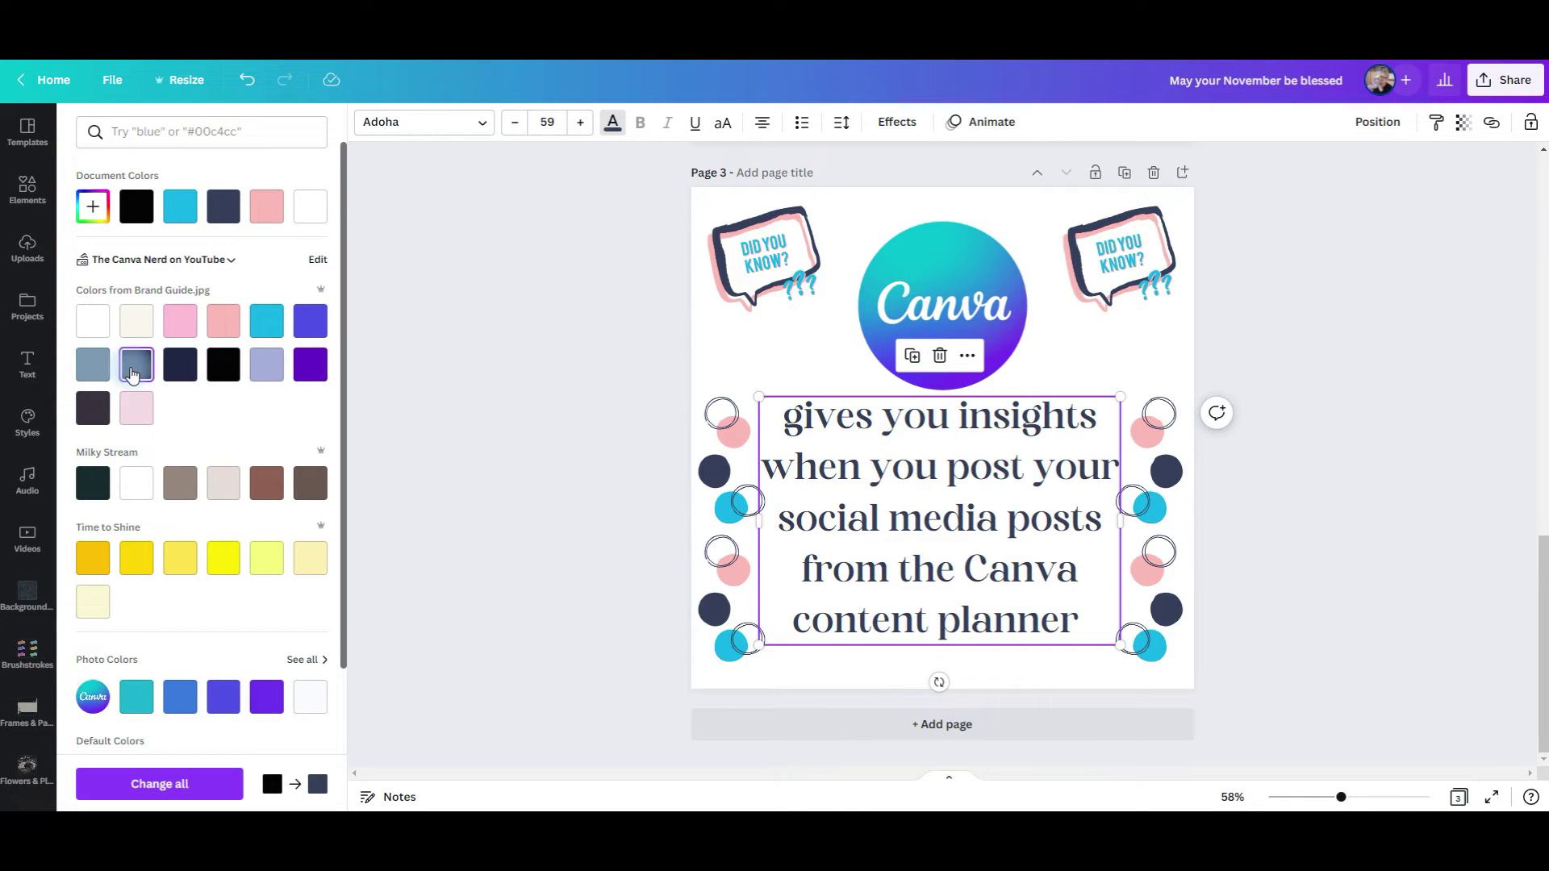
Give the heading a bright blue Shadow effect with maximum transparency value and reduced offset, and nudge the text slightly down.
click(897, 121)
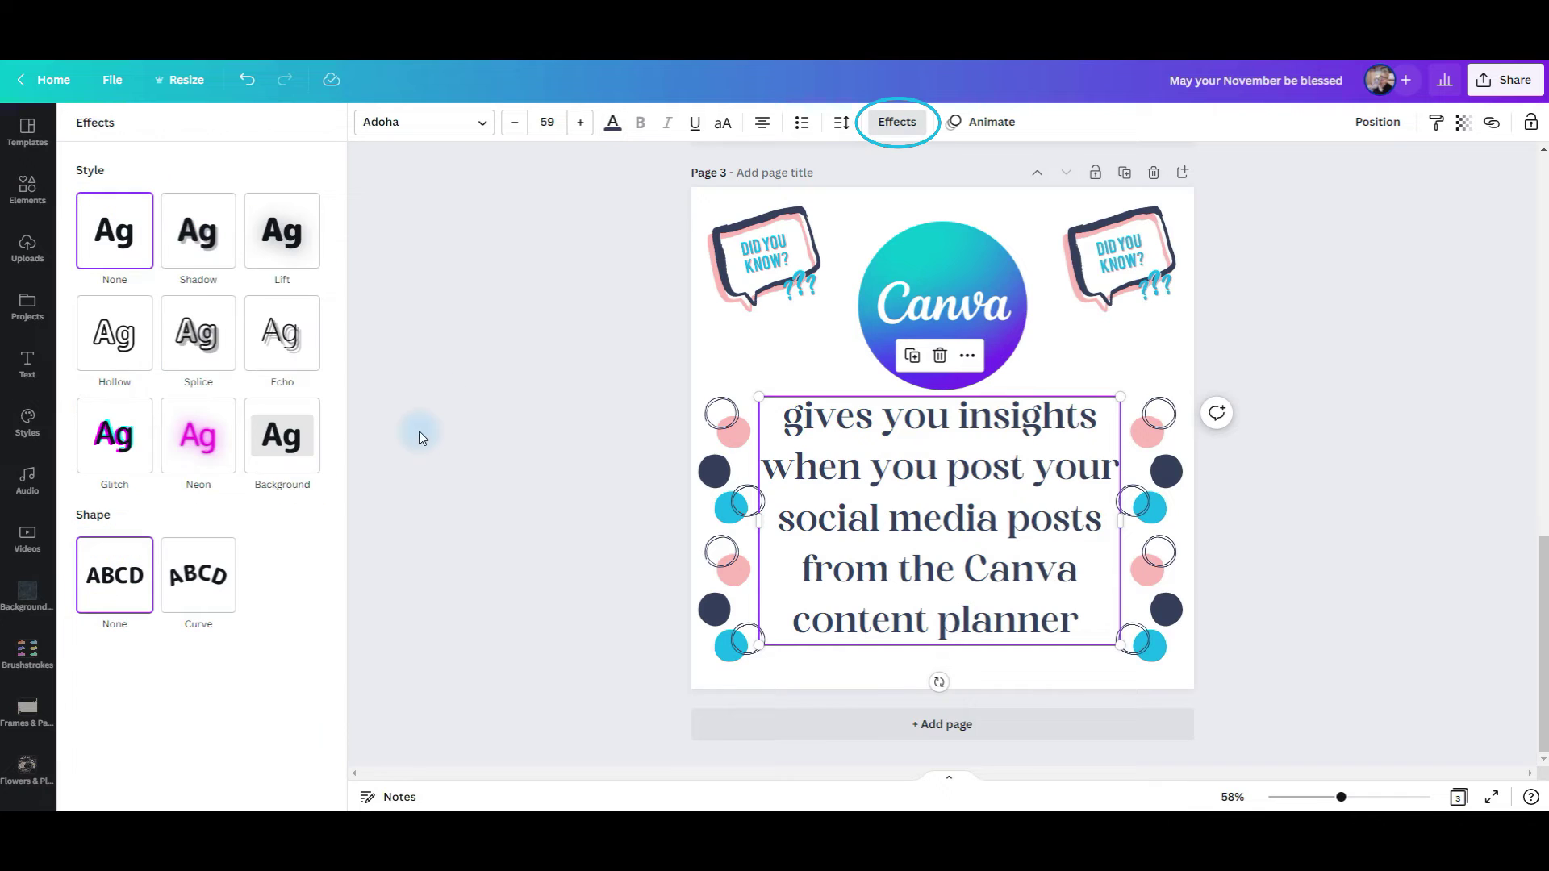
click(222, 251)
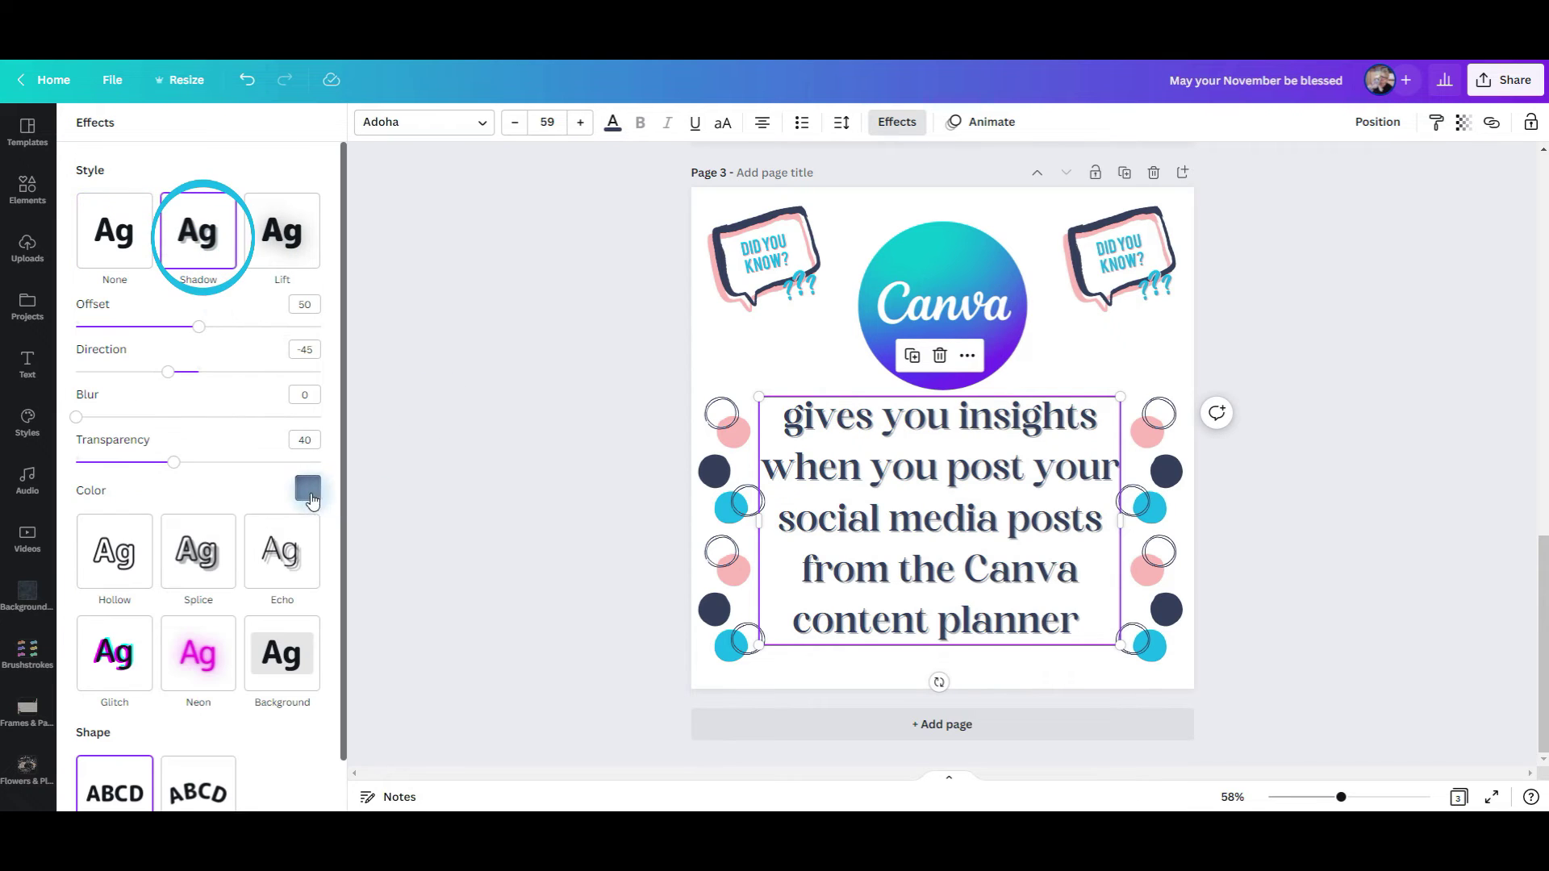
click(307, 488)
click(168, 565)
drag(174, 462, 321, 463)
drag(201, 332, 135, 337)
drag(1034, 584, 1034, 591)
click(1405, 423)
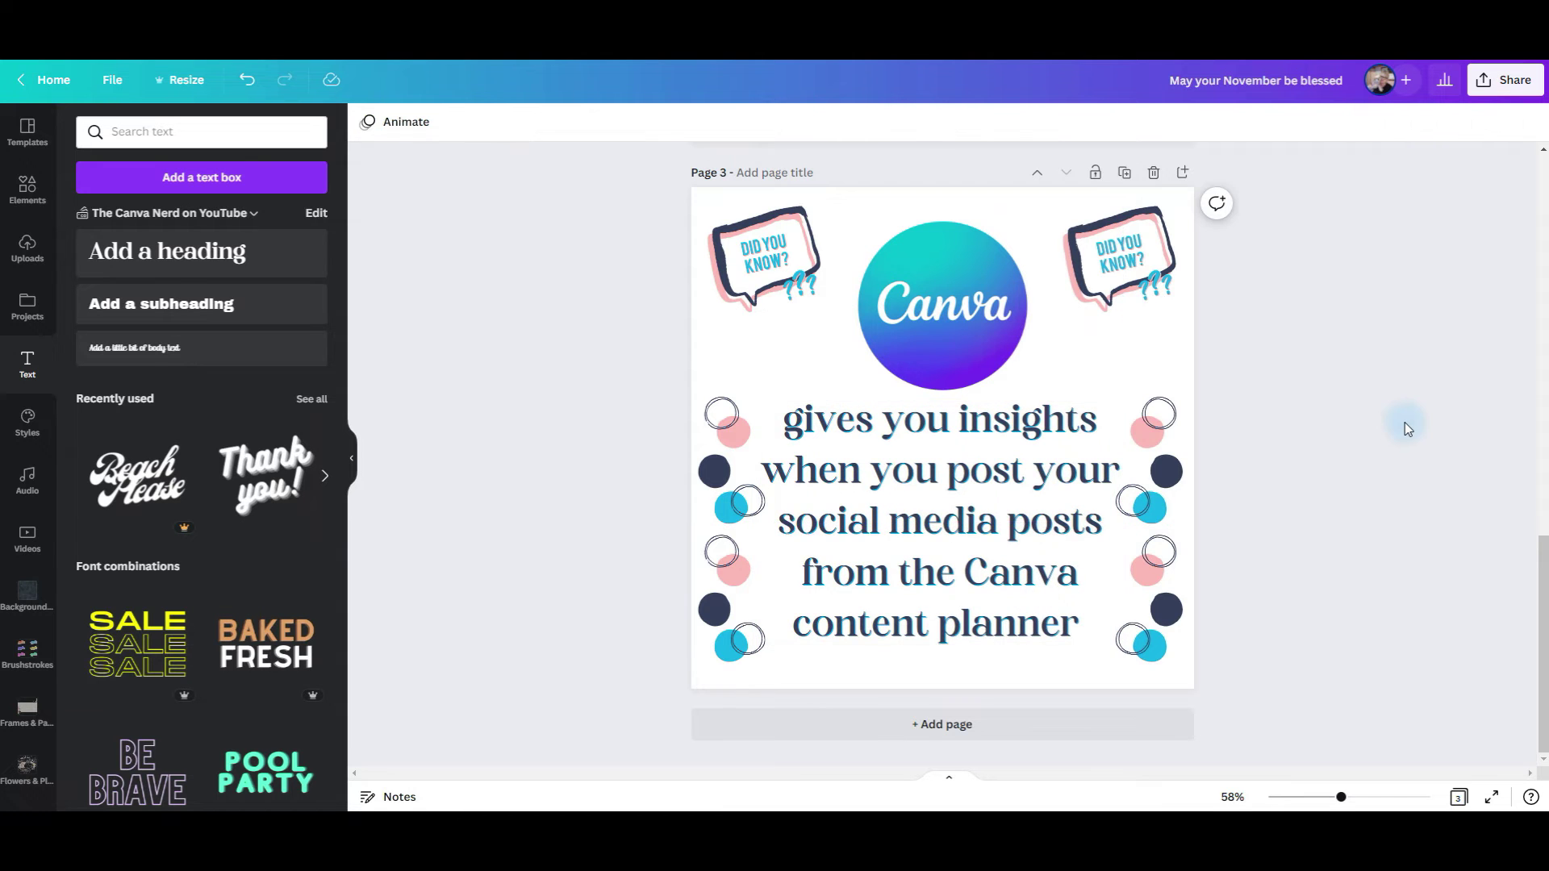
Start scheduling the November greeting for social media on Friday, November 11, 2022 at 09:00 AM.
scroll(1397, 427, up, 10)
scroll(1398, 428, up, 3)
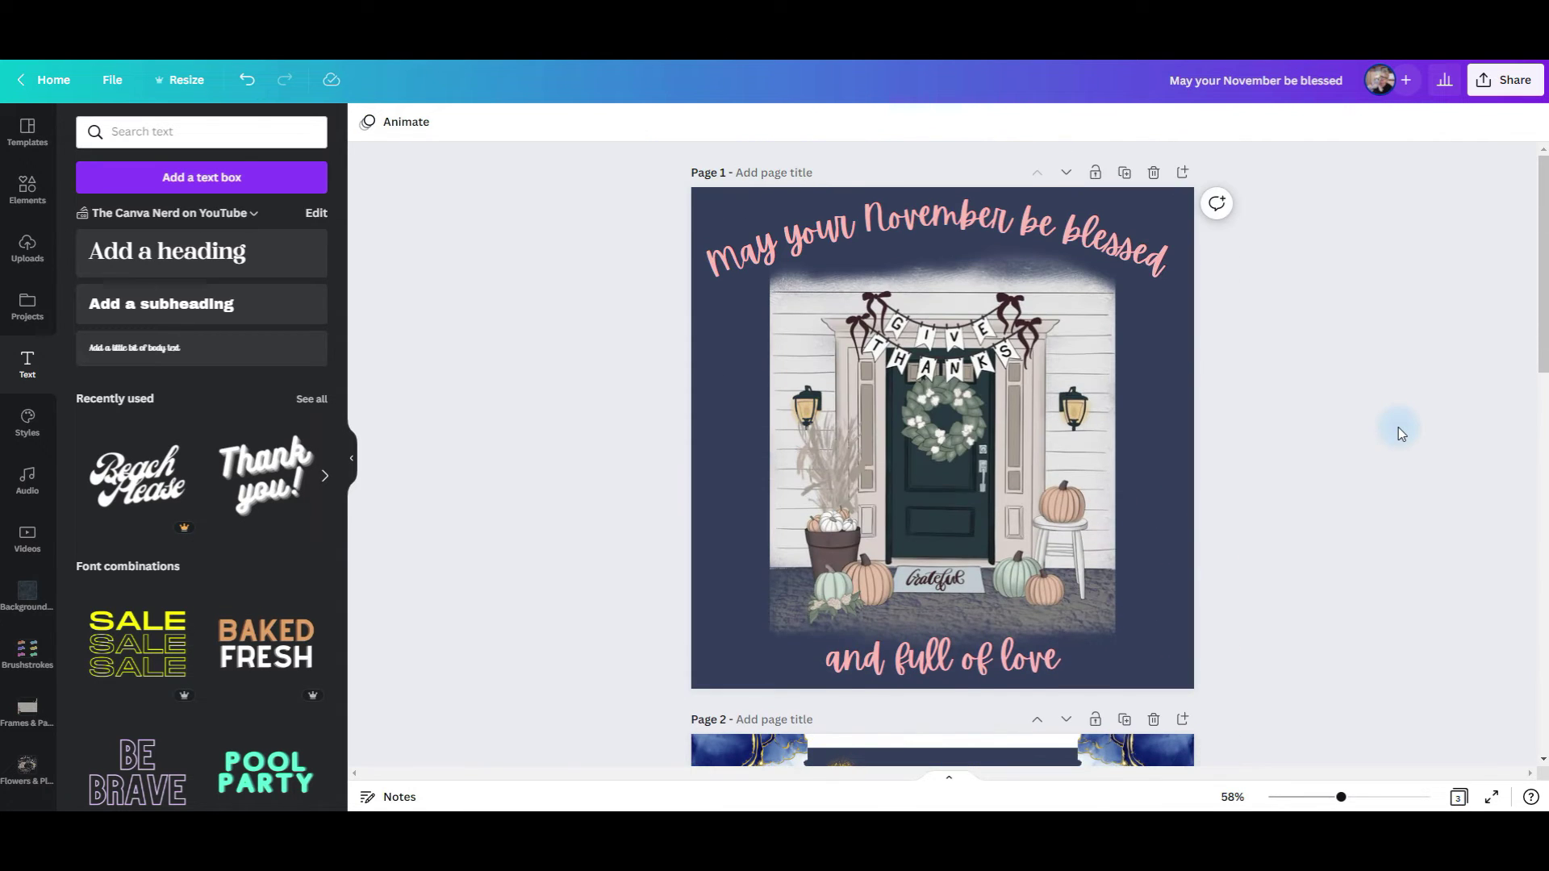
click(1488, 87)
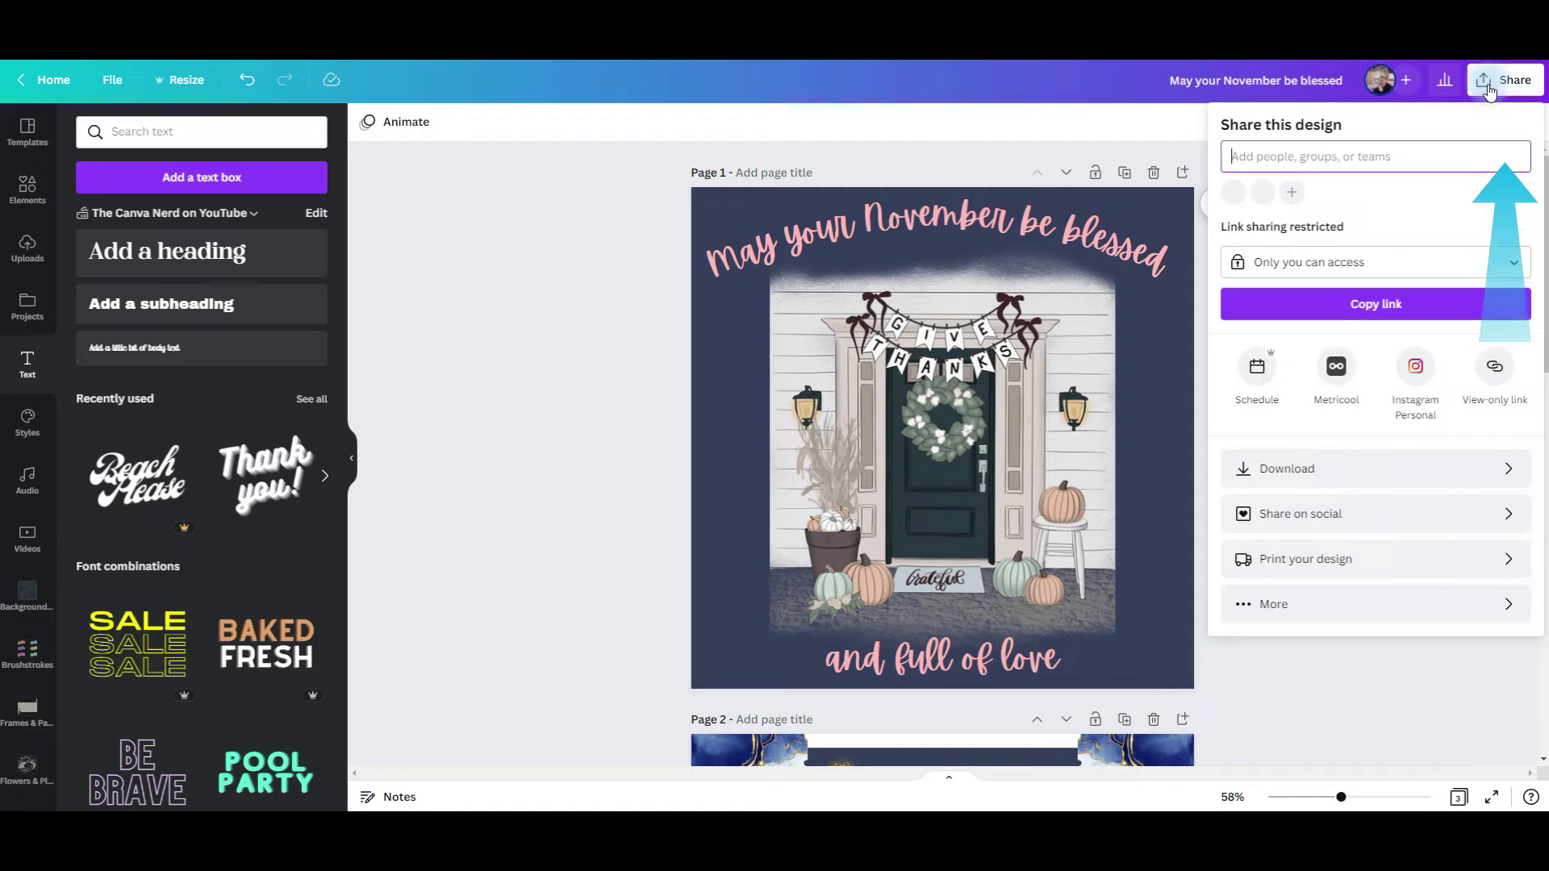
click(1335, 518)
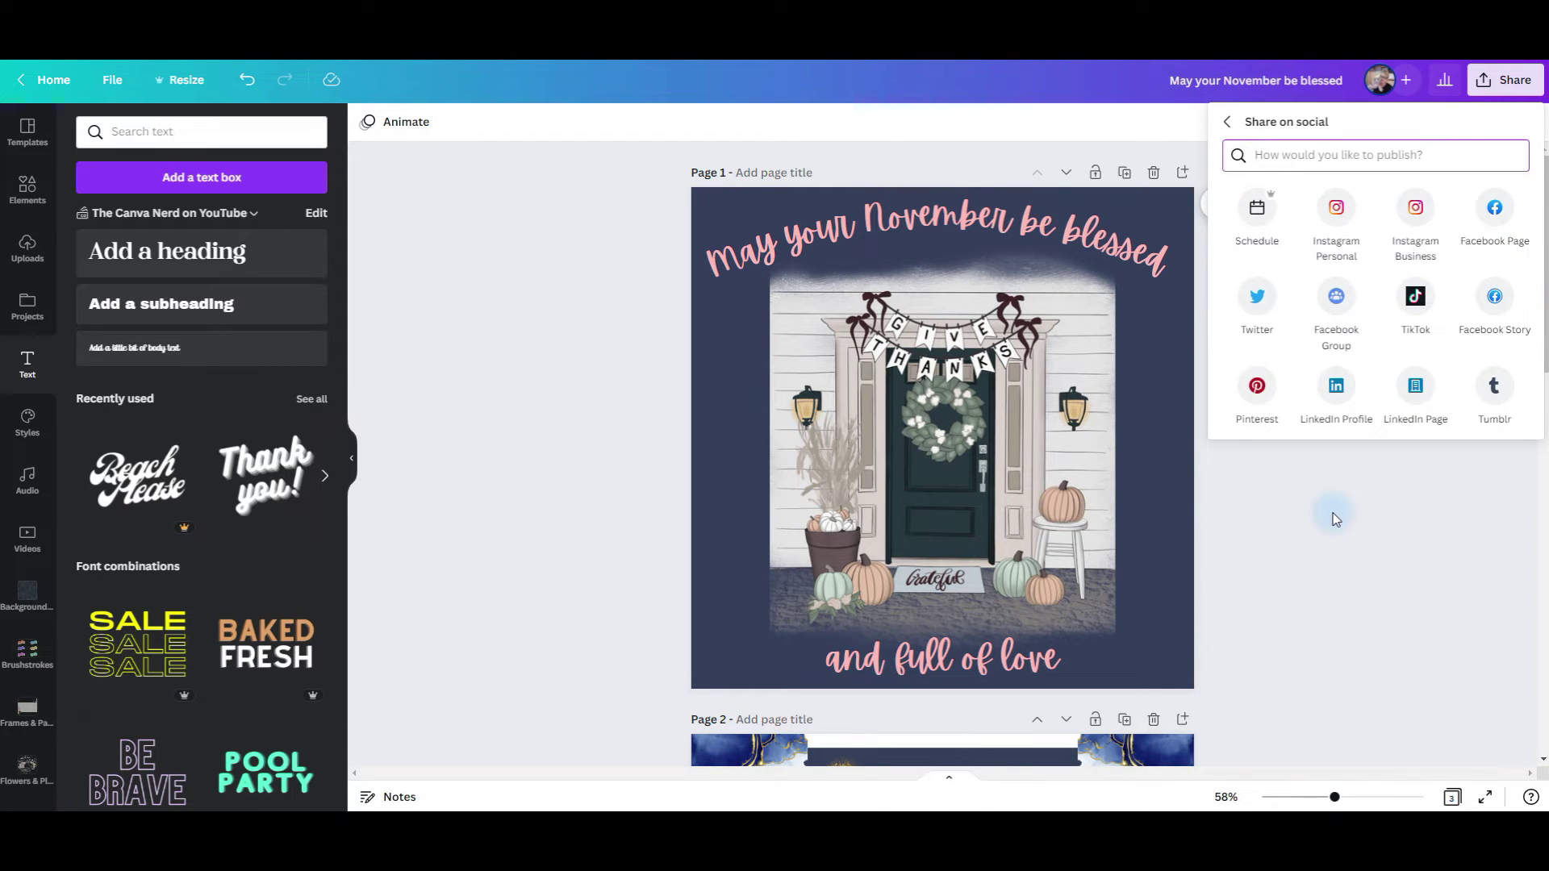
click(1257, 209)
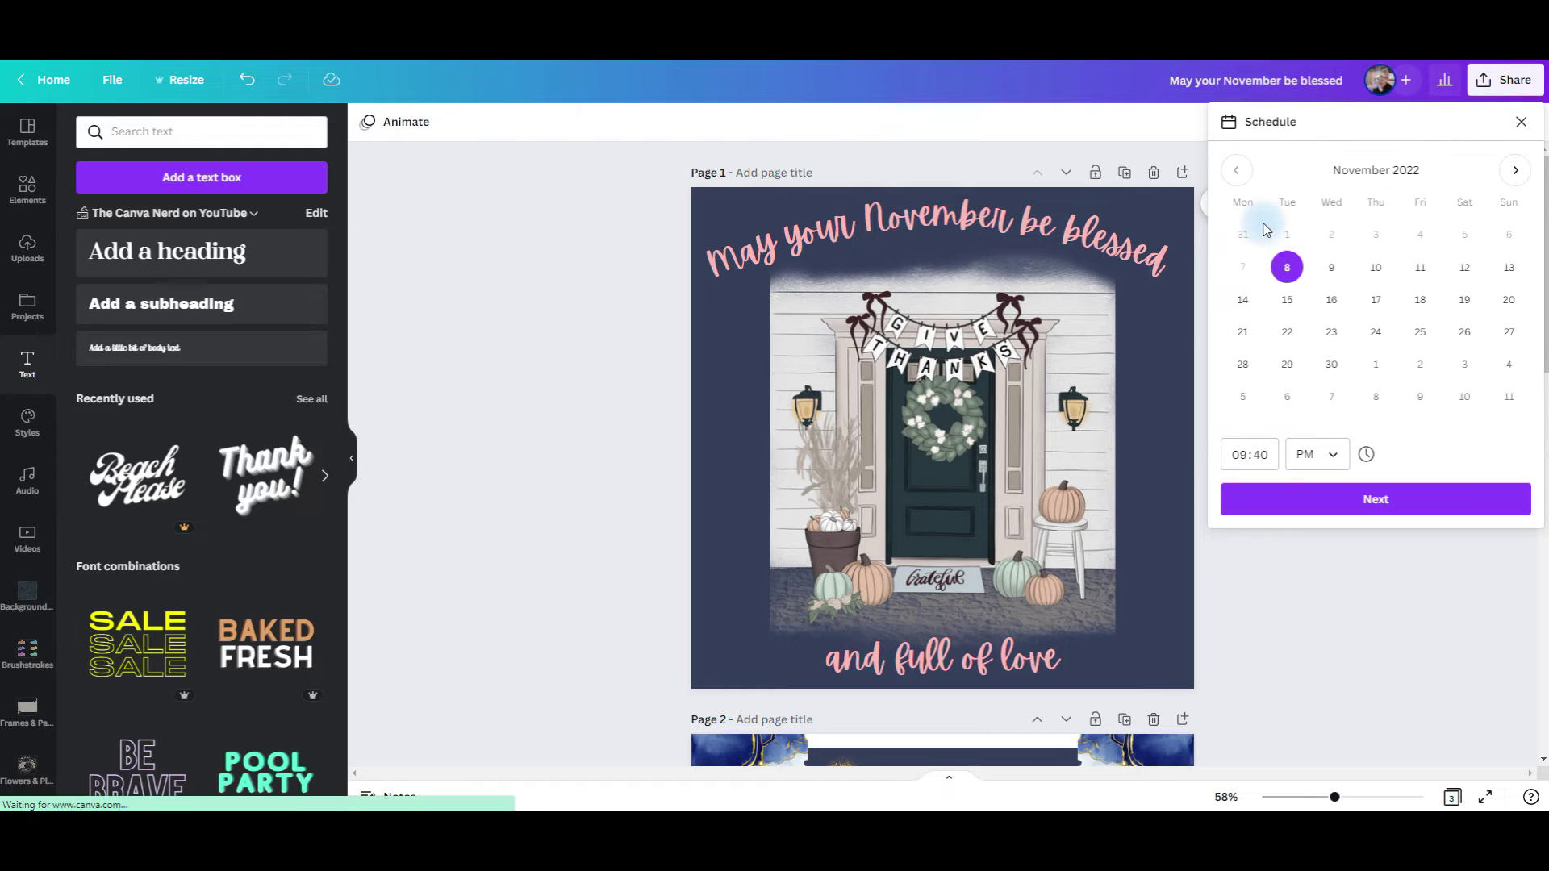
click(1420, 267)
click(1244, 461)
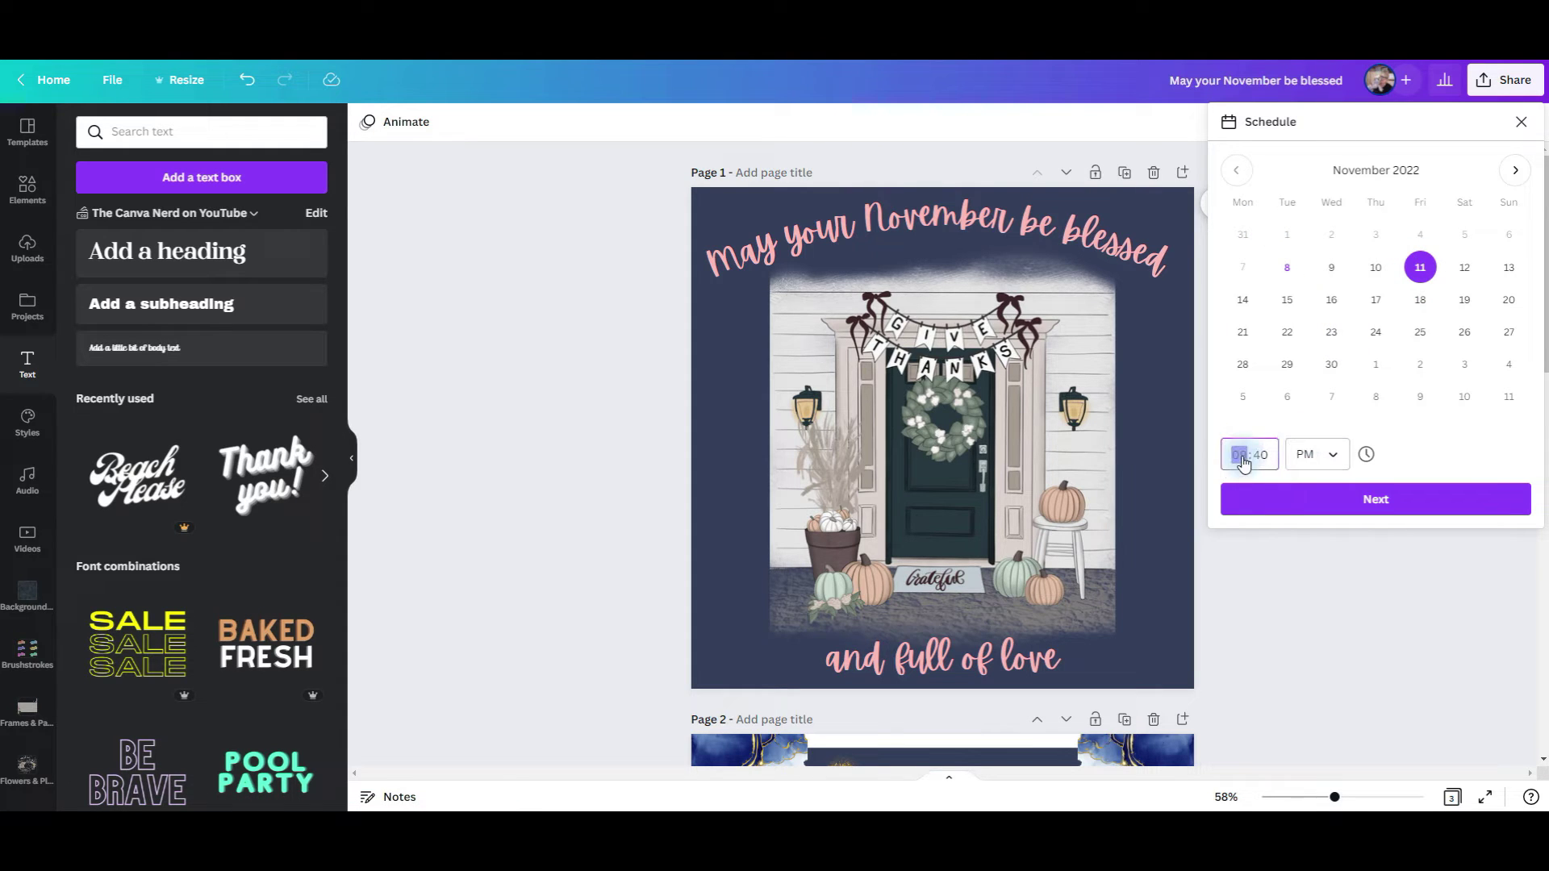
click(1323, 454)
click(1311, 496)
click(1337, 506)
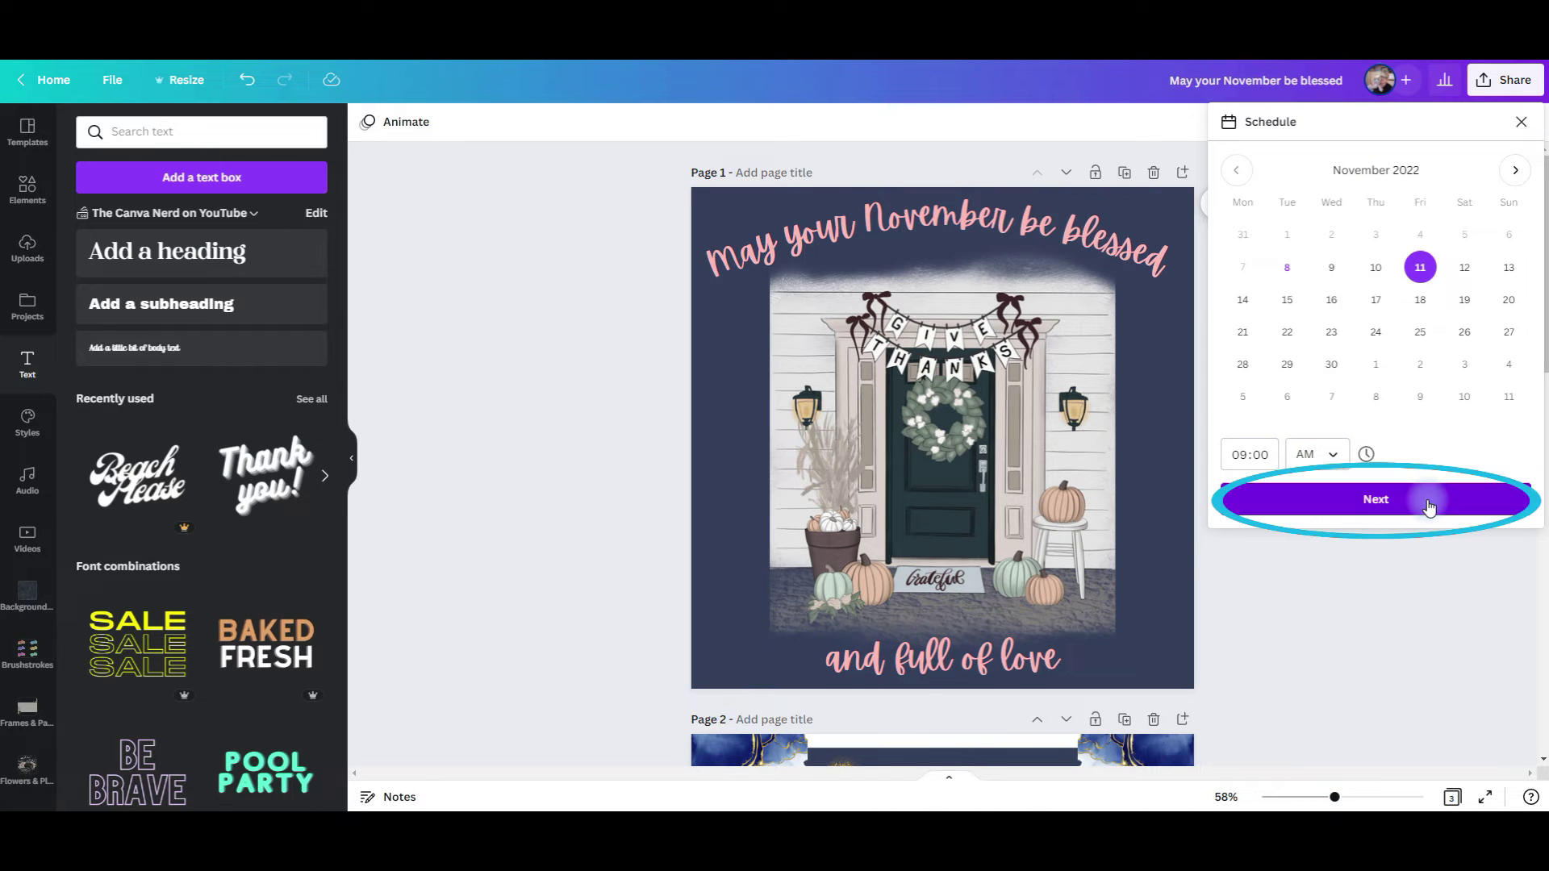
Choose the connected Instagram account as the channel for page 1 and caption the post "Happy November Ya'll".
click(1372, 219)
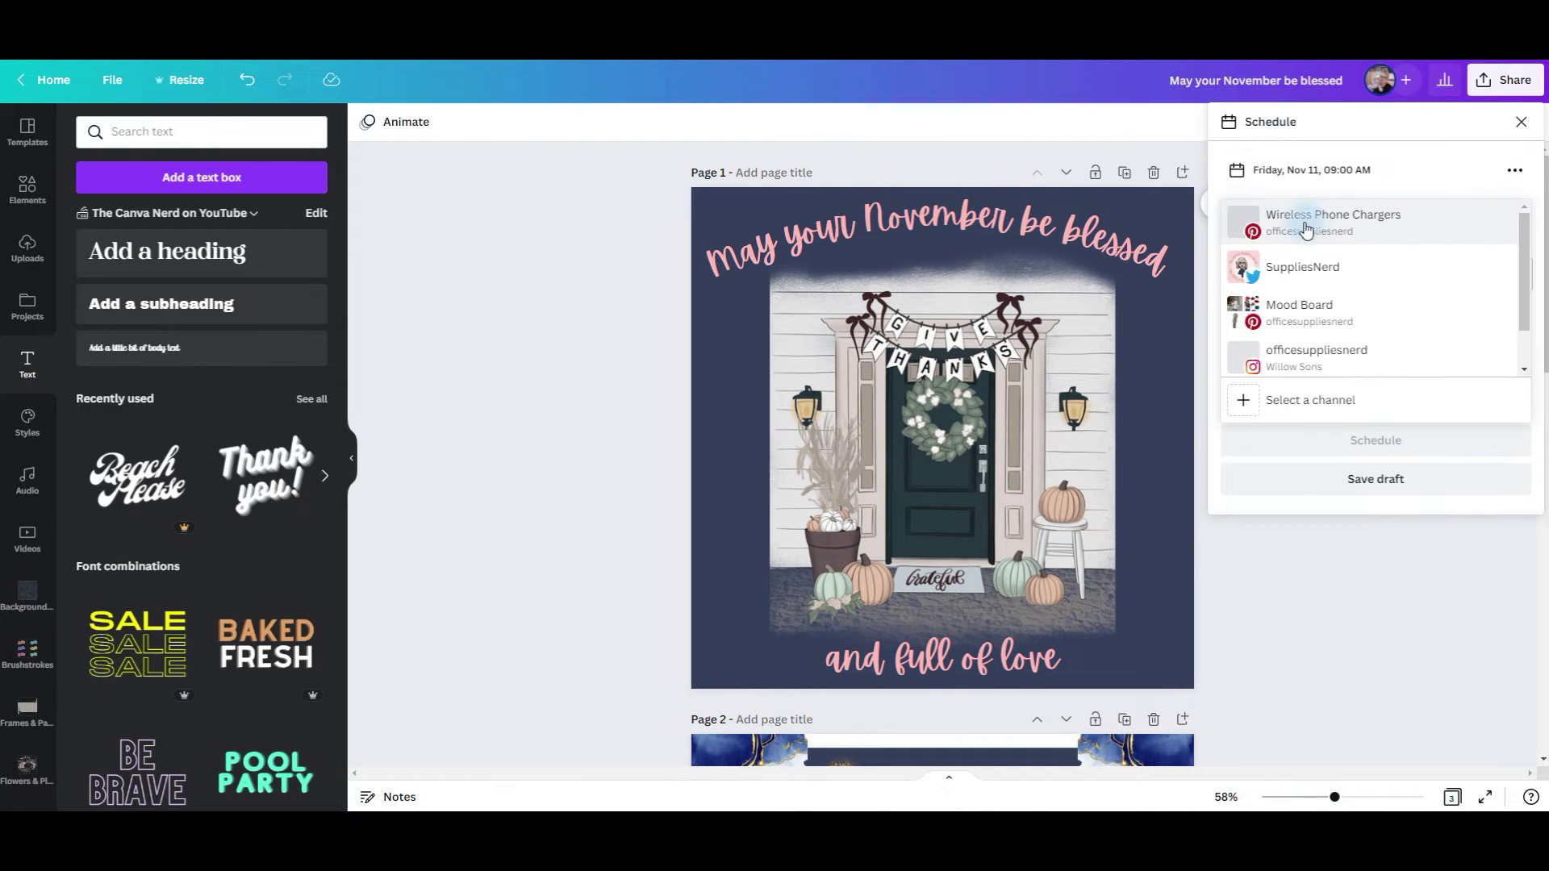
click(1354, 354)
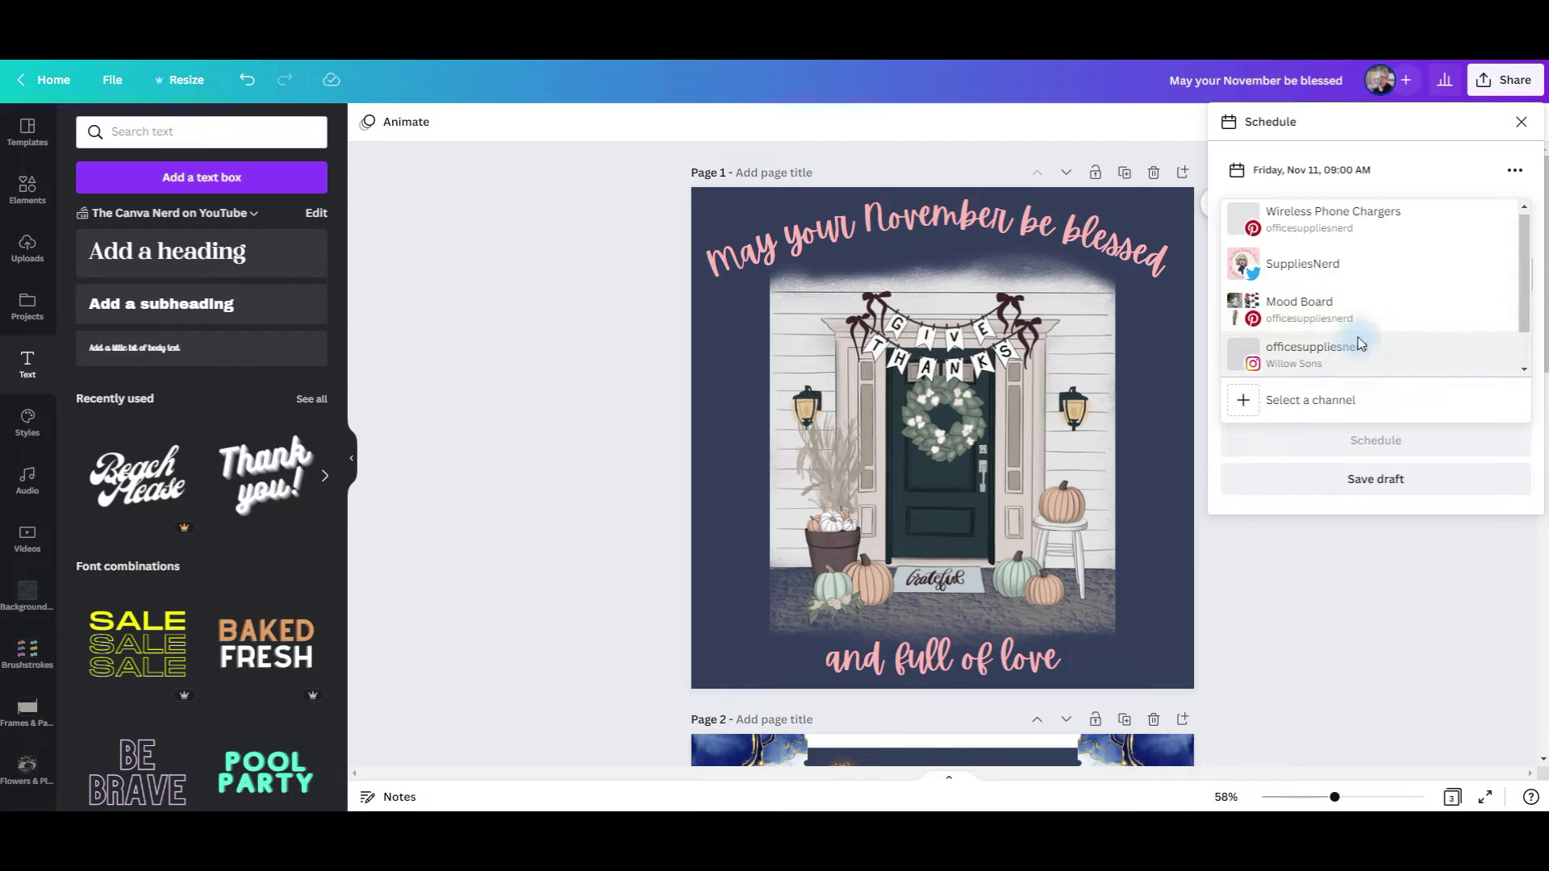
click(1382, 483)
text(H)
click(1342, 388)
key(BackSpace)
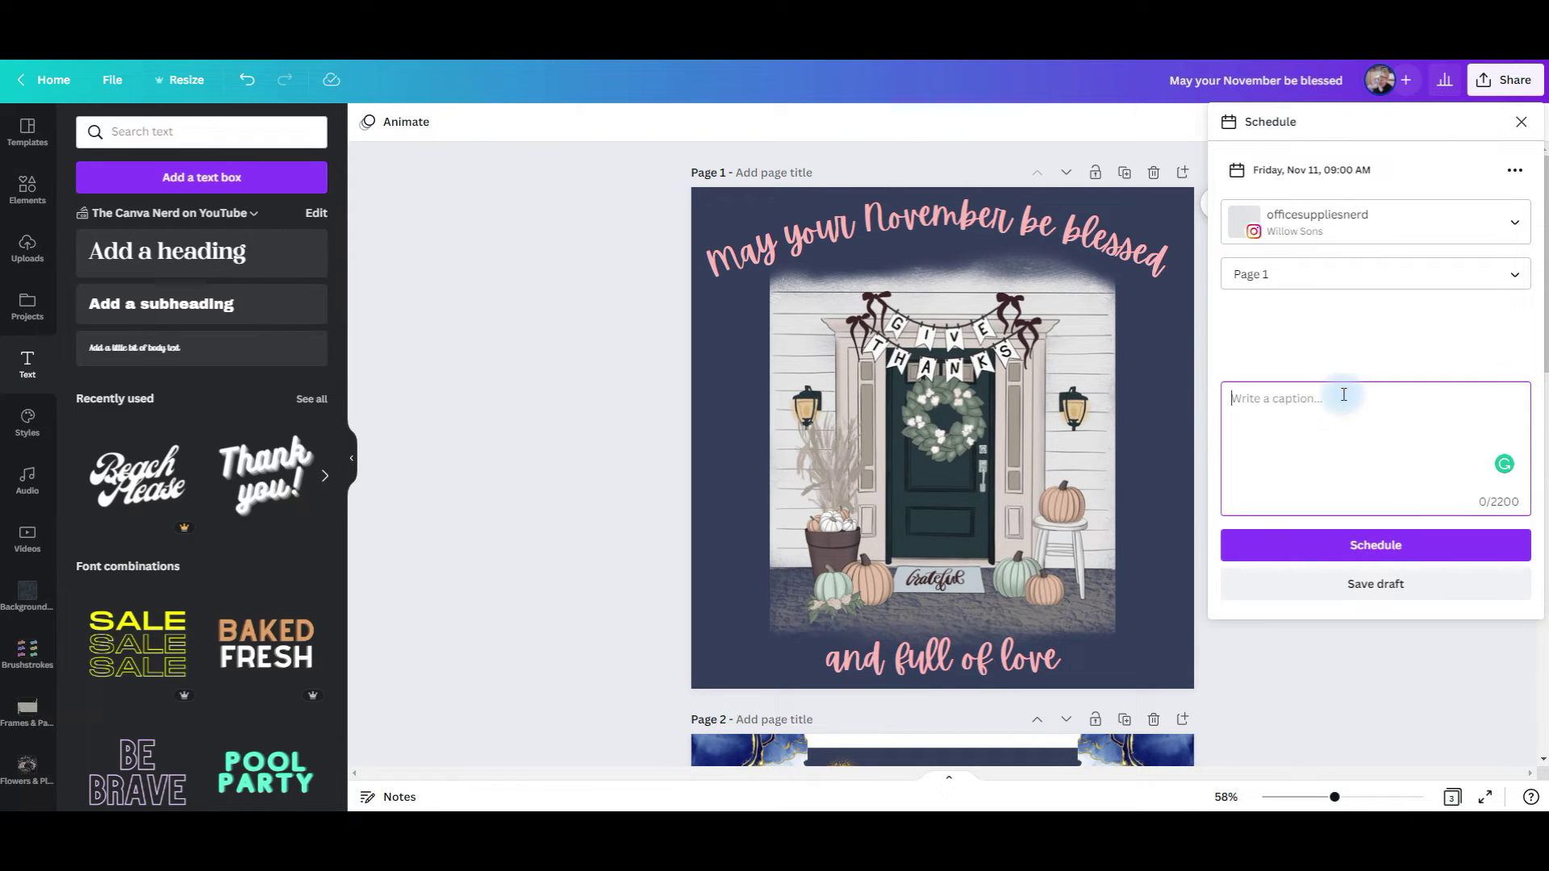
text(Happy November Ya'll)
Append a smiling face with hearts, a pink bow emoji and "#Thanksgivingblessings" to the caption, and schedule the post.
right_click(1377, 402)
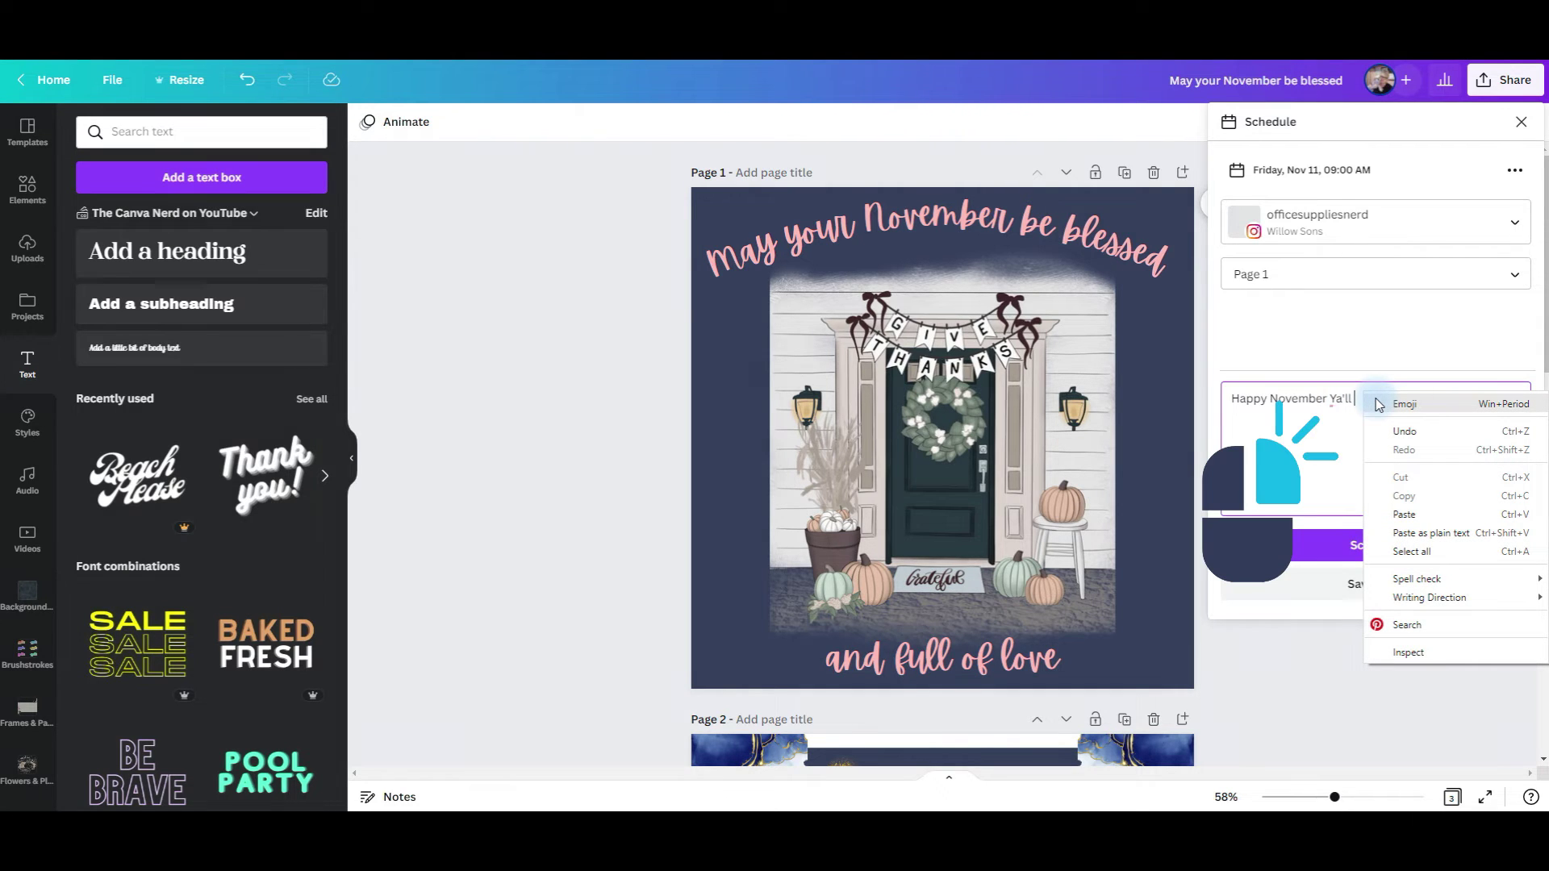
click(1377, 403)
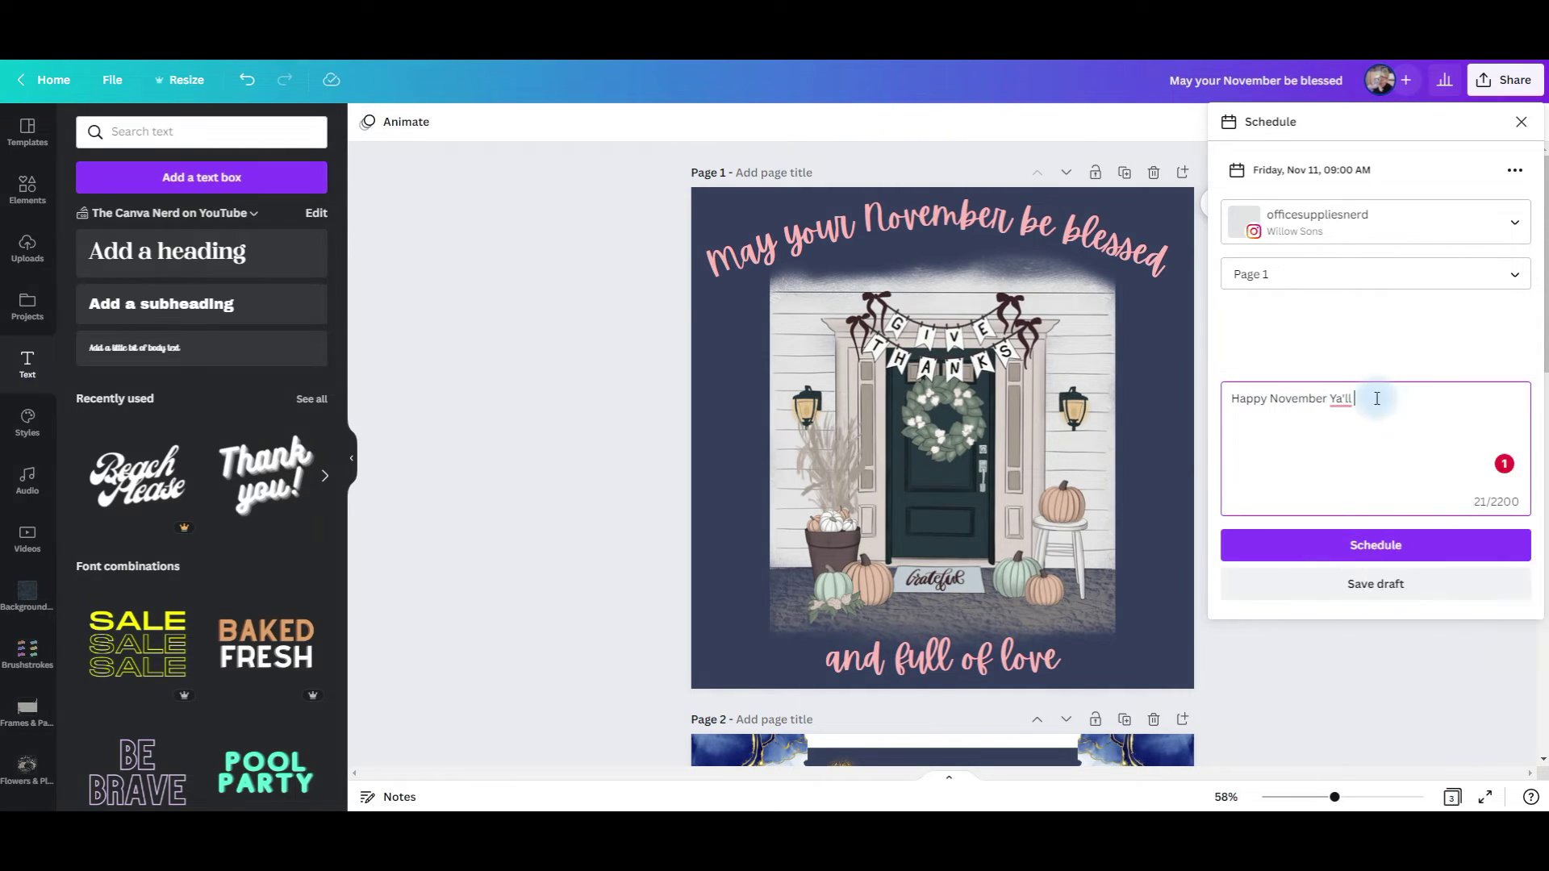
click(1459, 568)
scroll(1452, 581, down, 2)
click(1427, 634)
click(1419, 409)
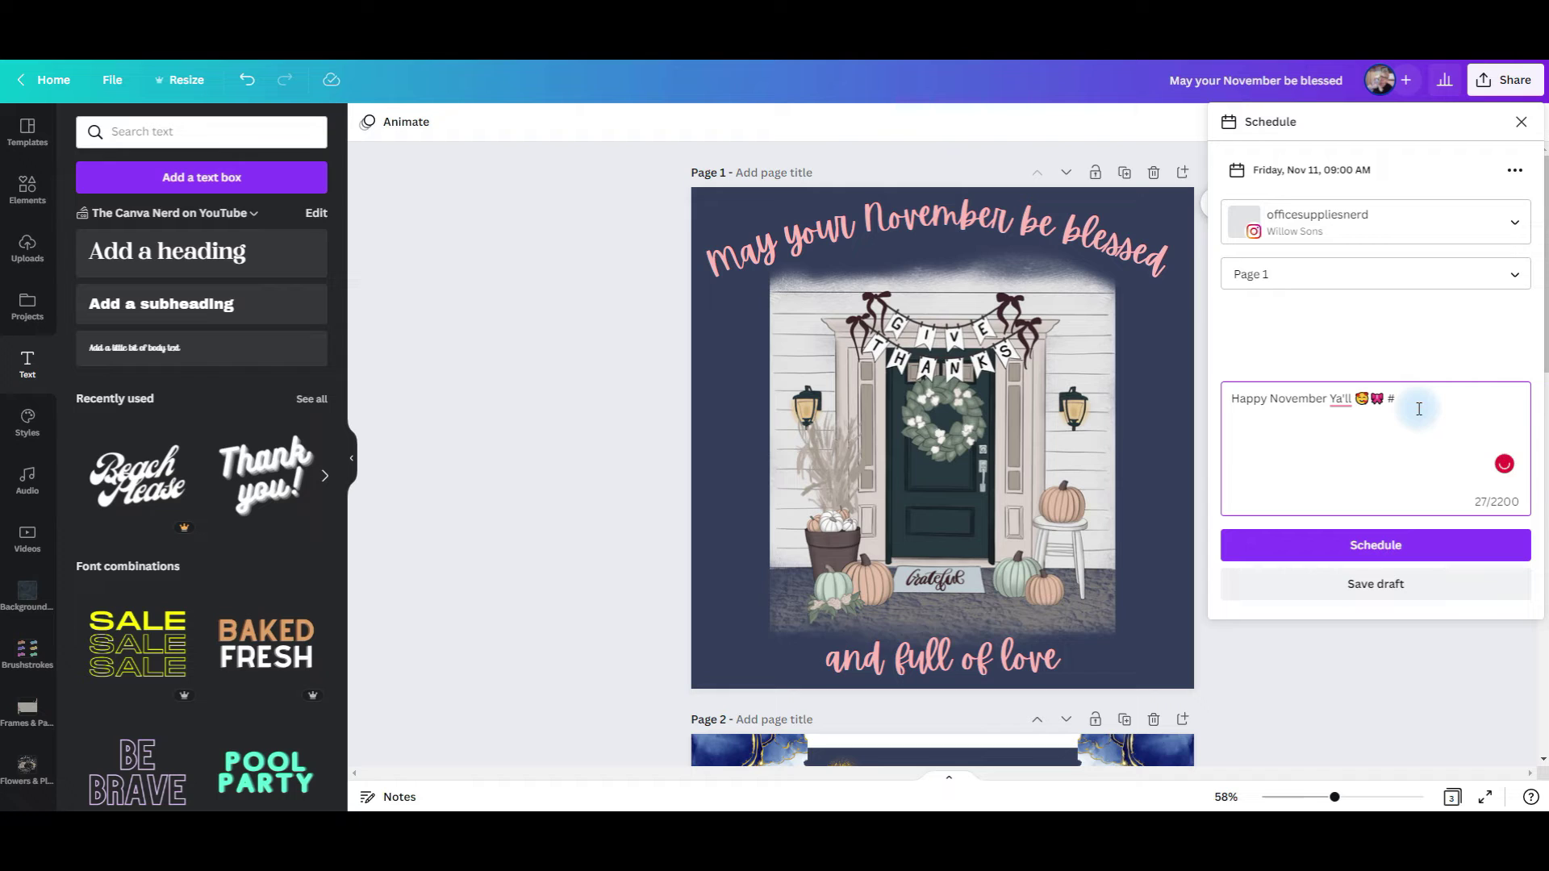
text(#Thanksgivingblessings)
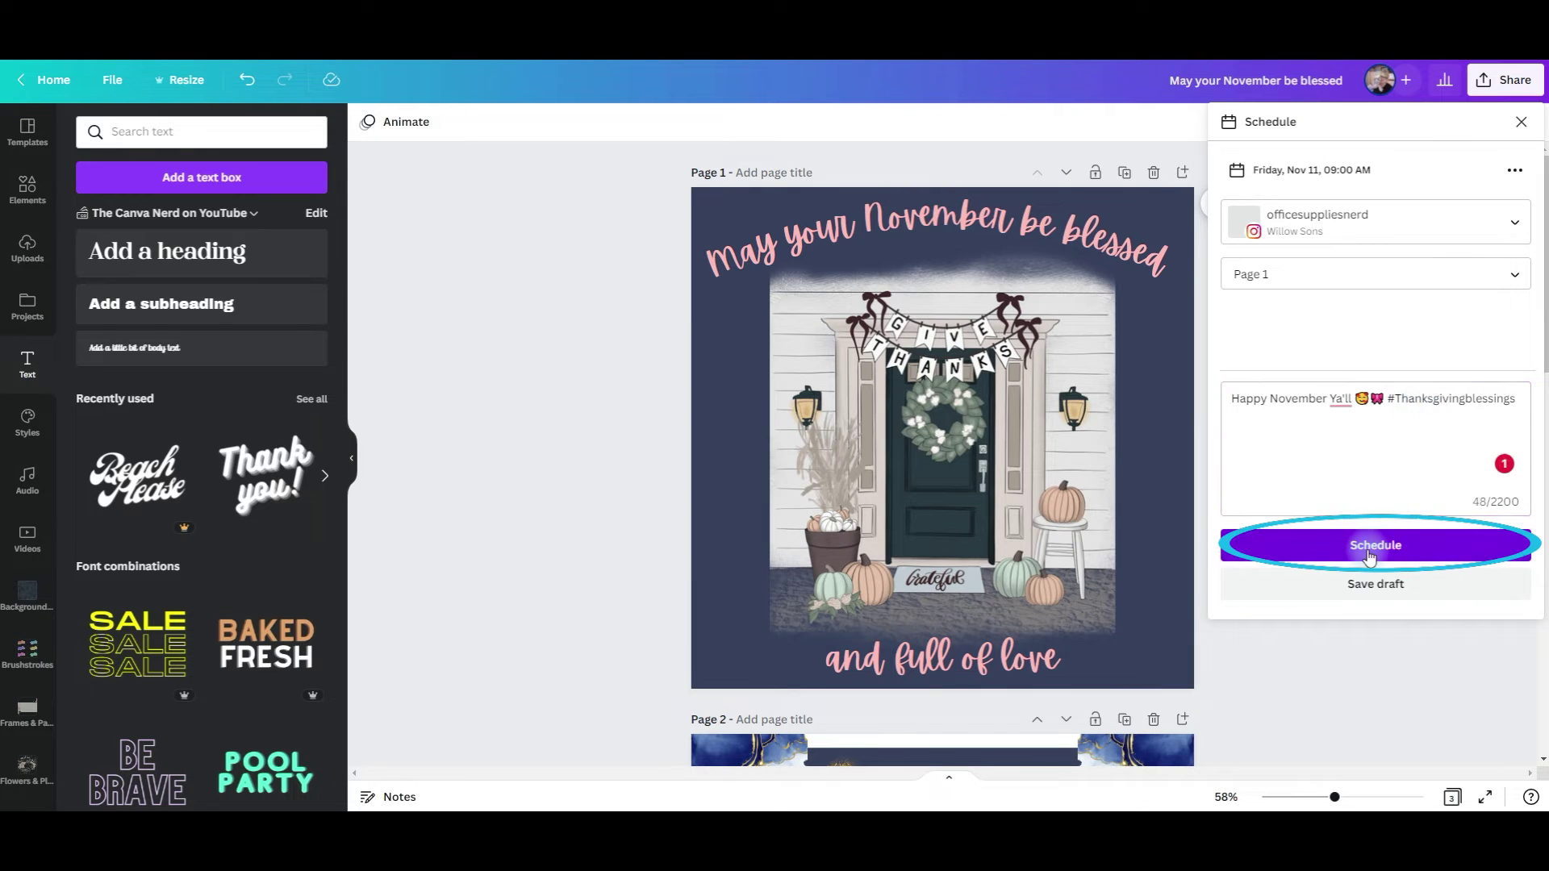
click(1369, 548)
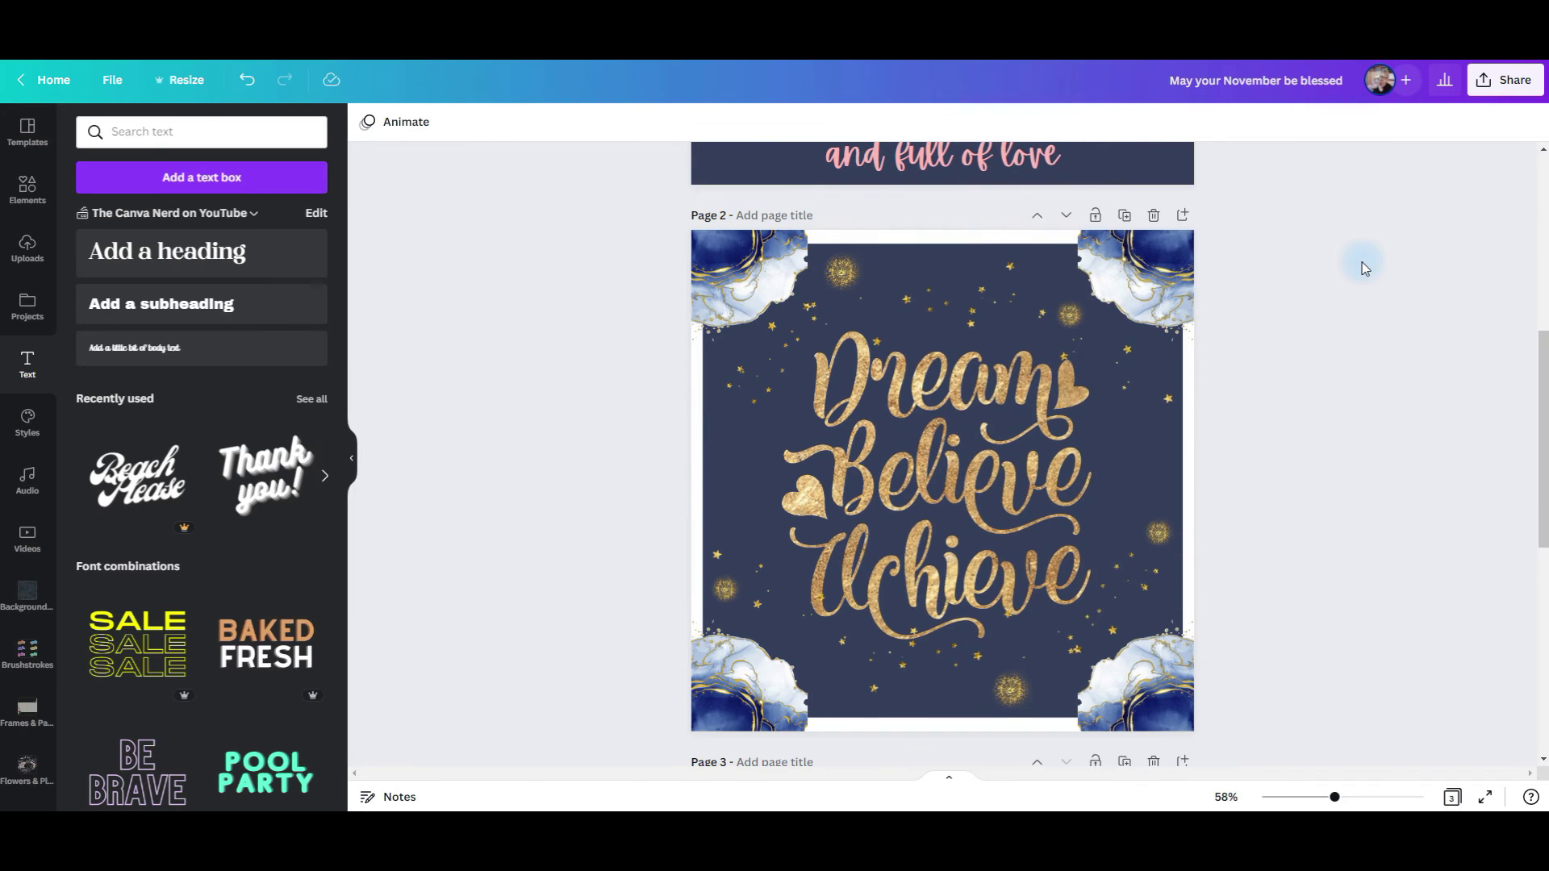
Reopen the schedule settings from the "Dream Believe Achieve" page and change the post date to Friday, November 18 at 09:00 AM.
scroll(1362, 263, down, 2)
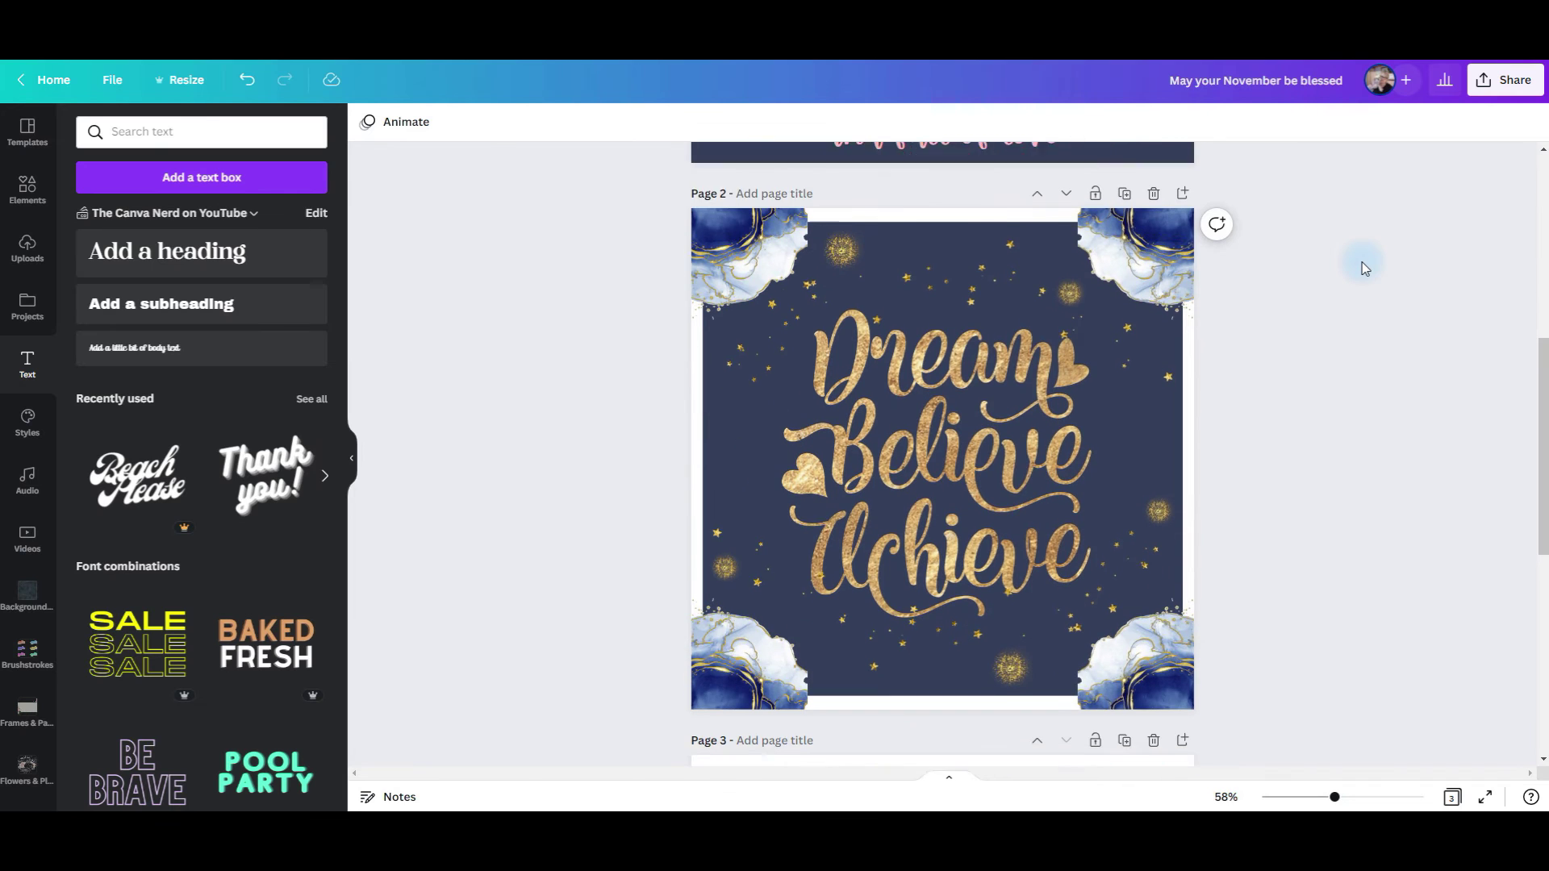
scroll(1362, 263, up, 1)
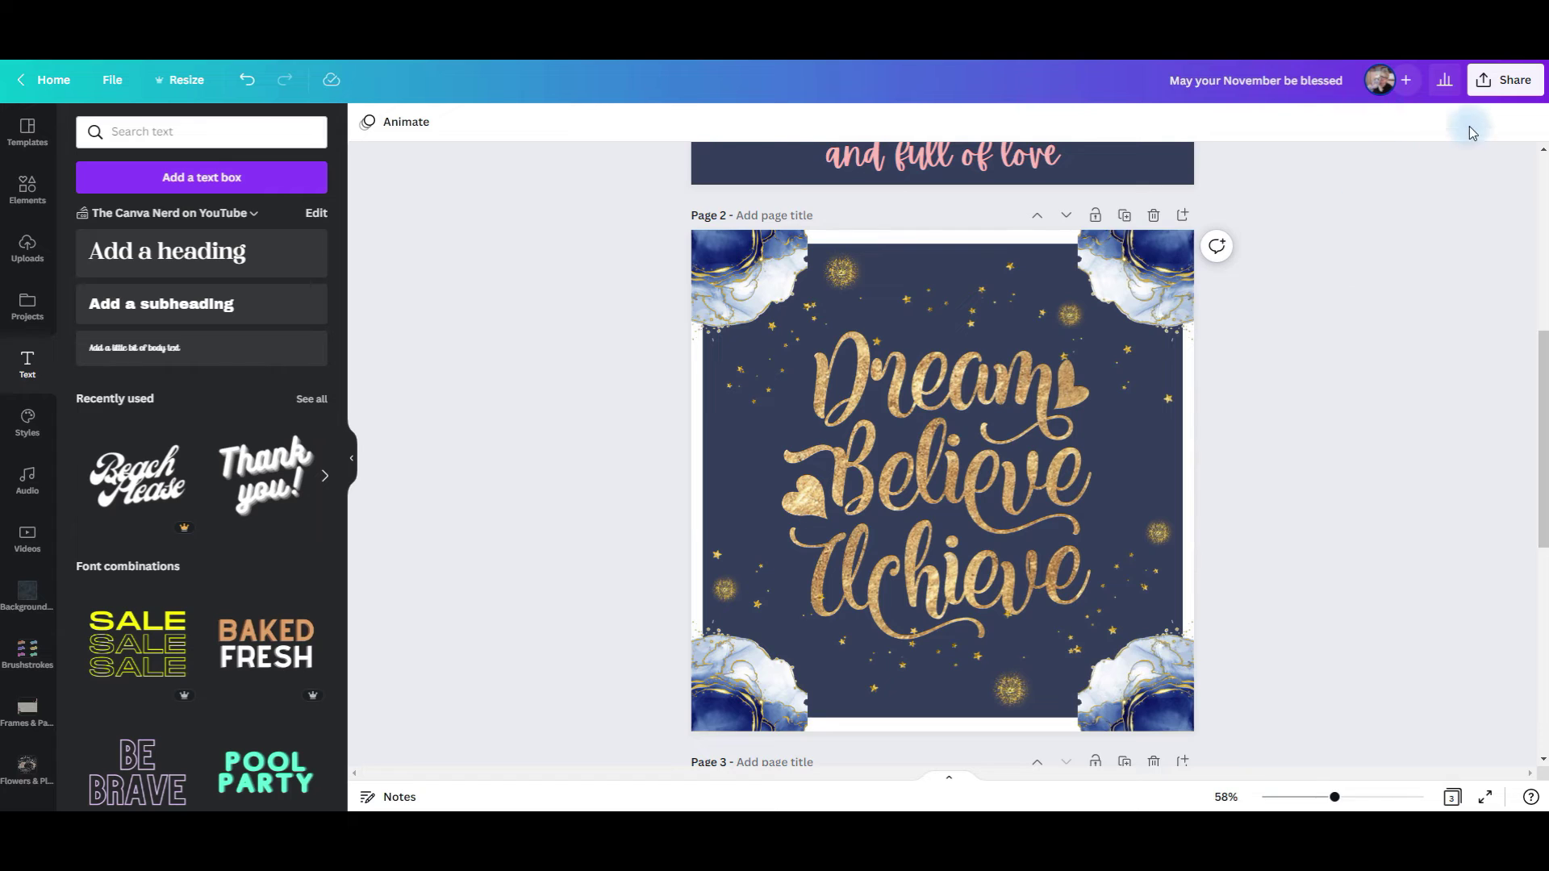
click(1471, 95)
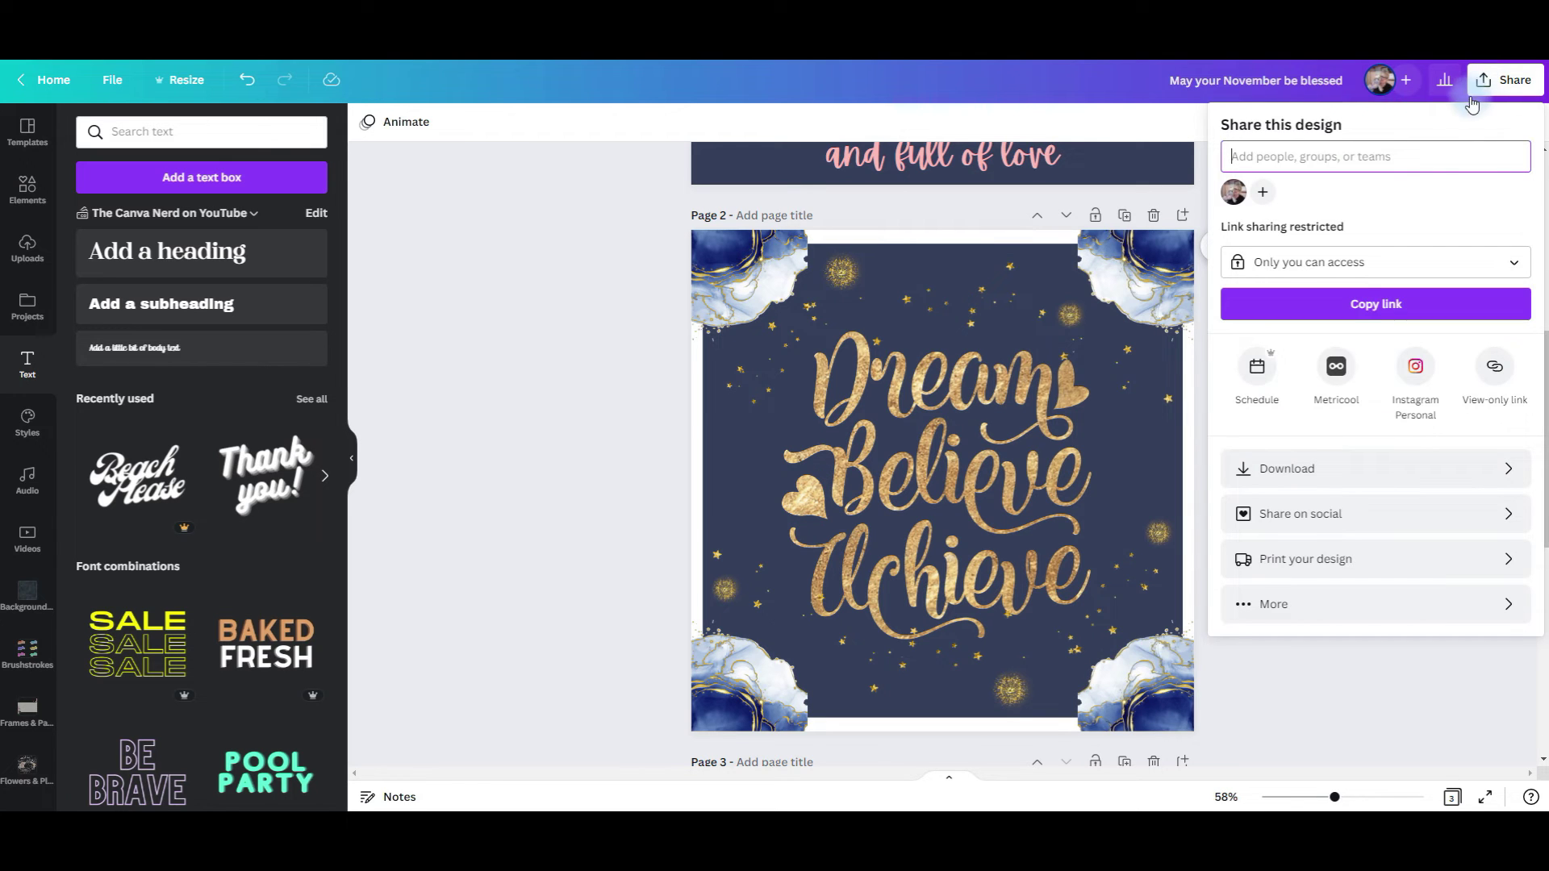
click(1256, 368)
click(1514, 170)
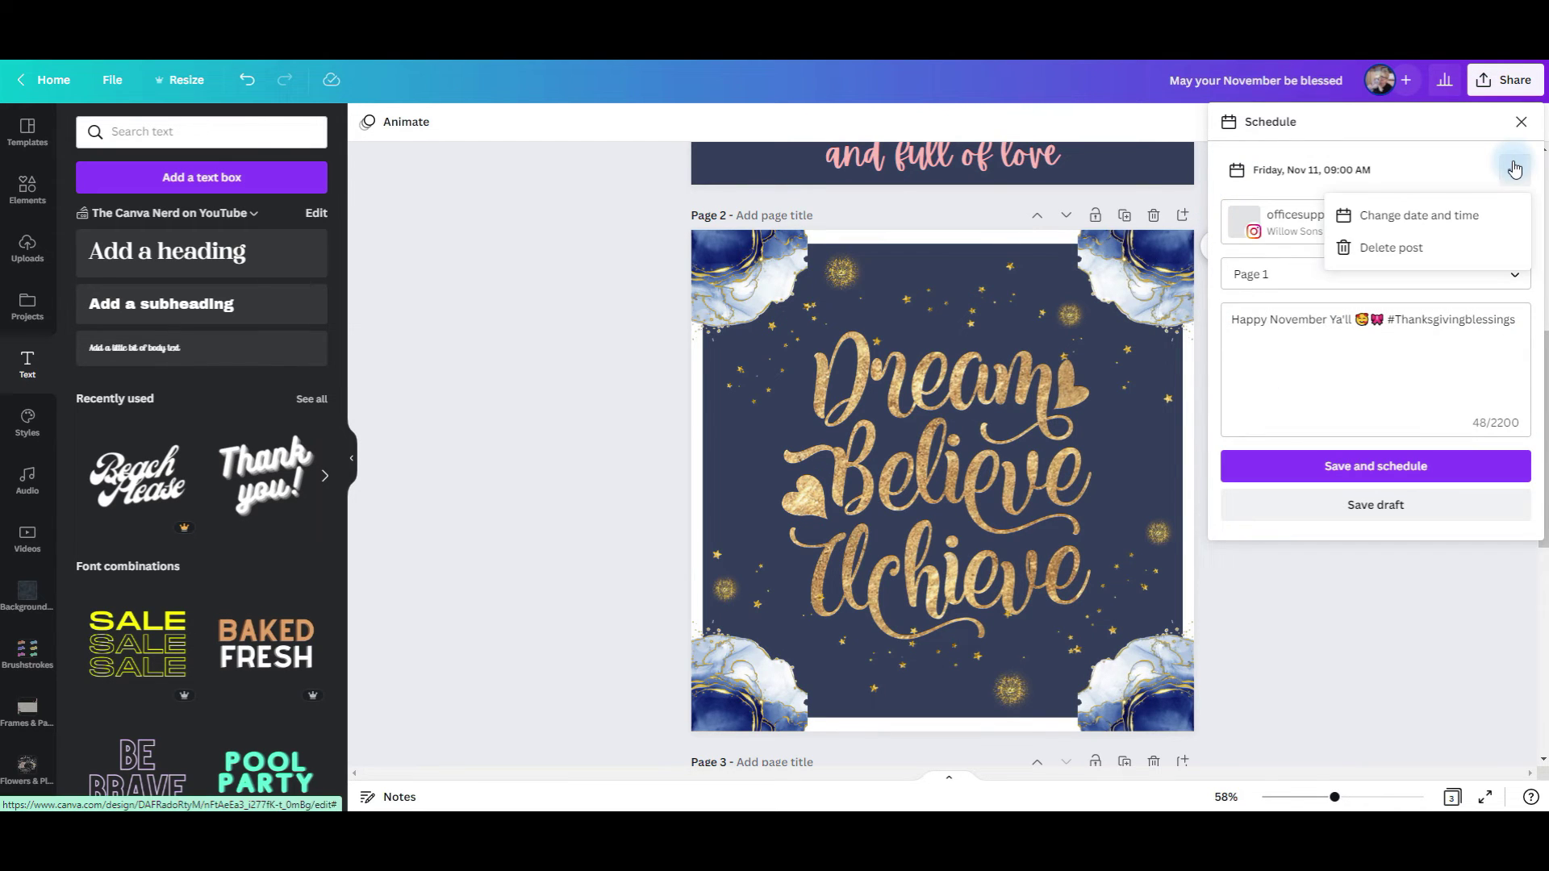
click(1433, 216)
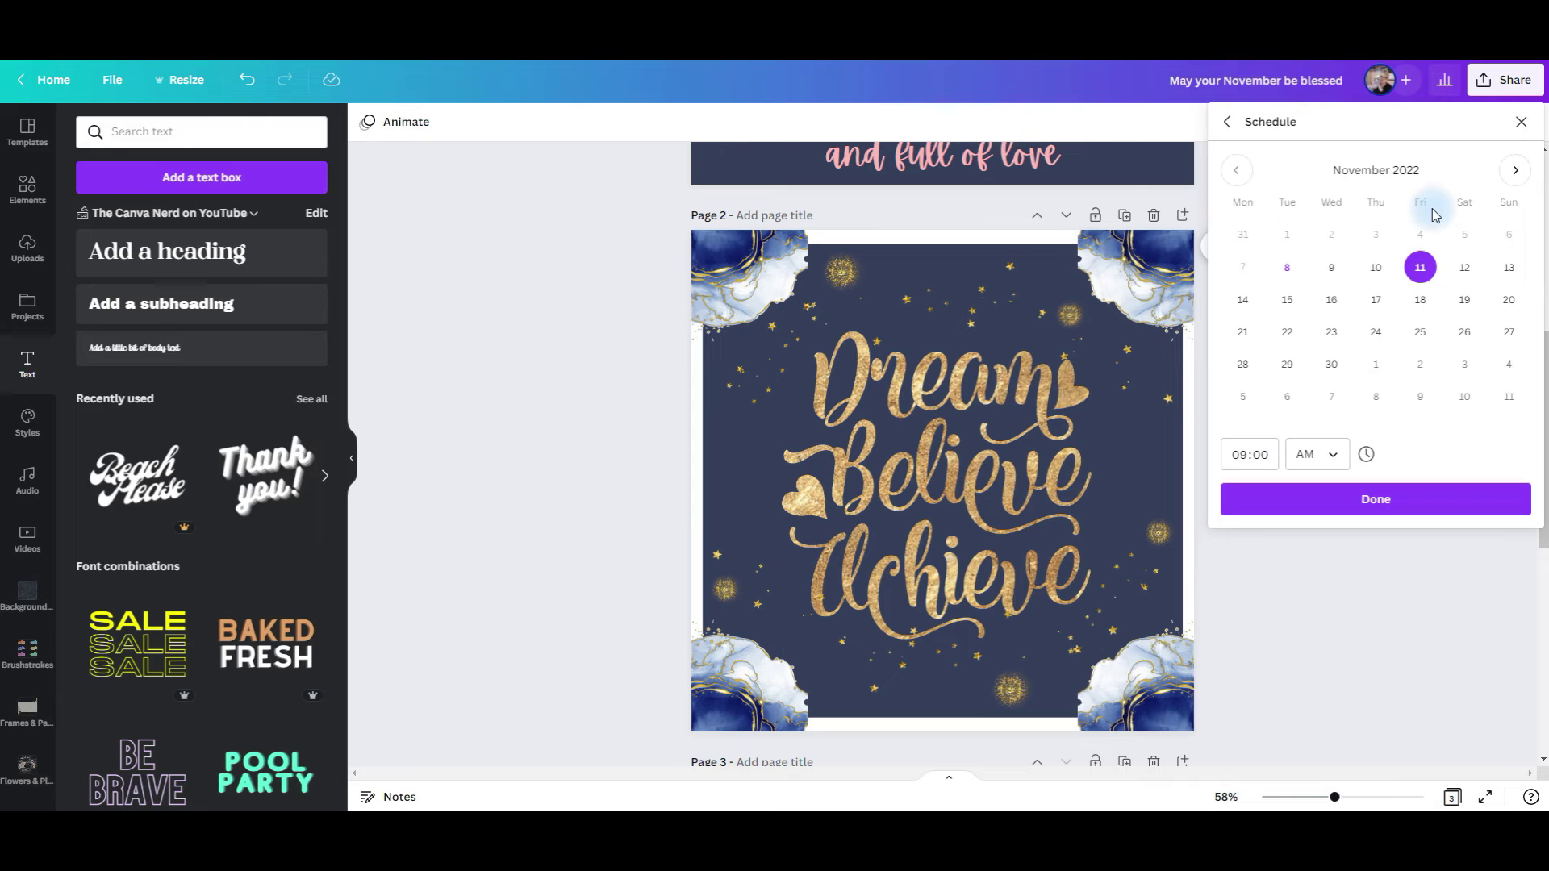
click(1421, 300)
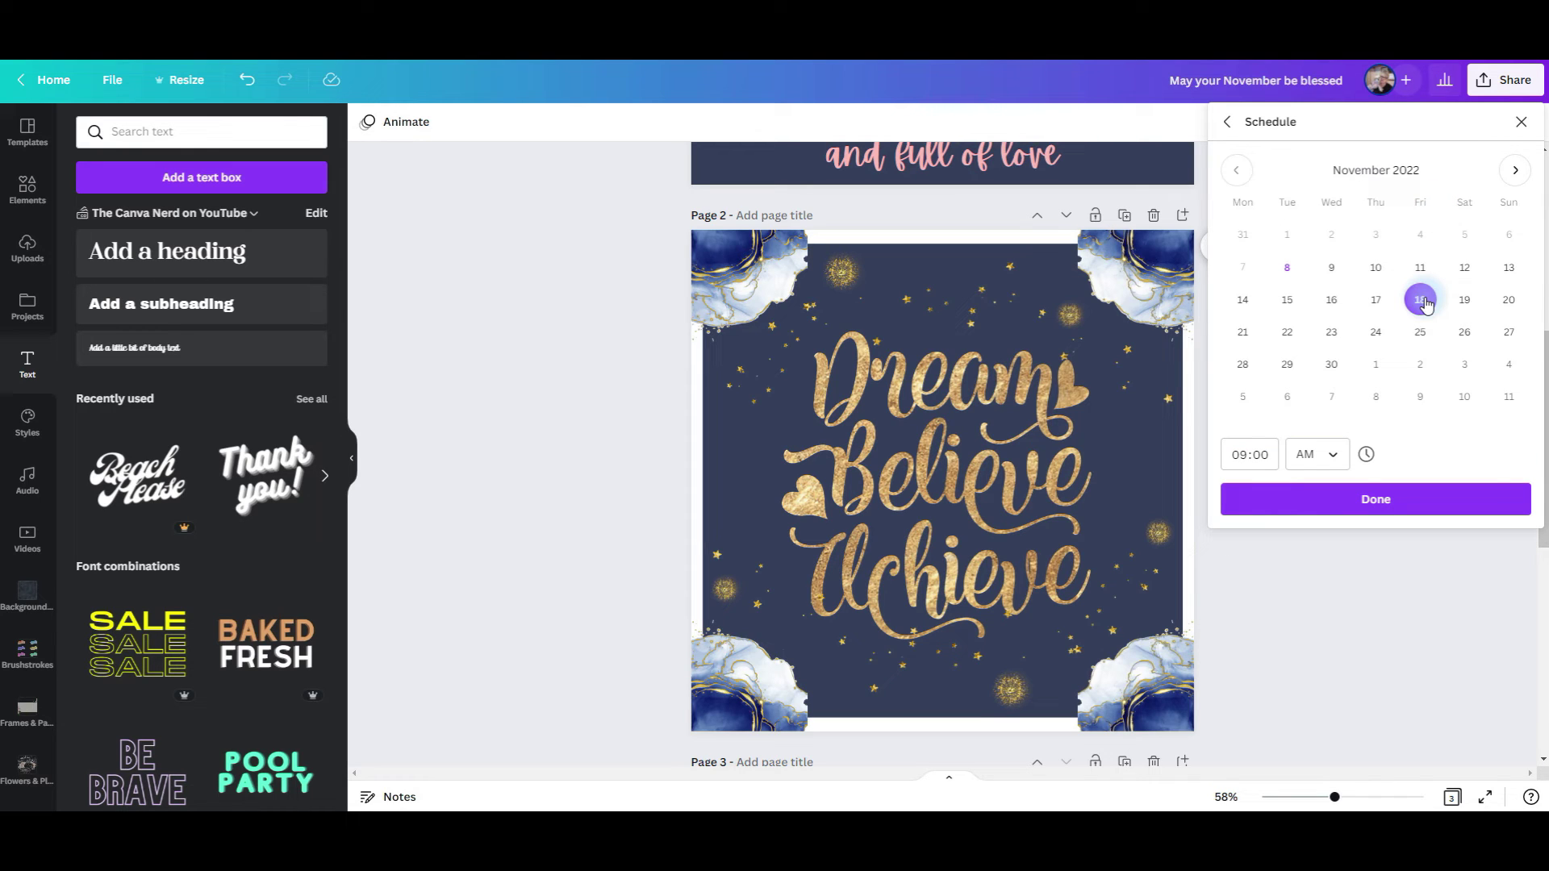
click(1485, 507)
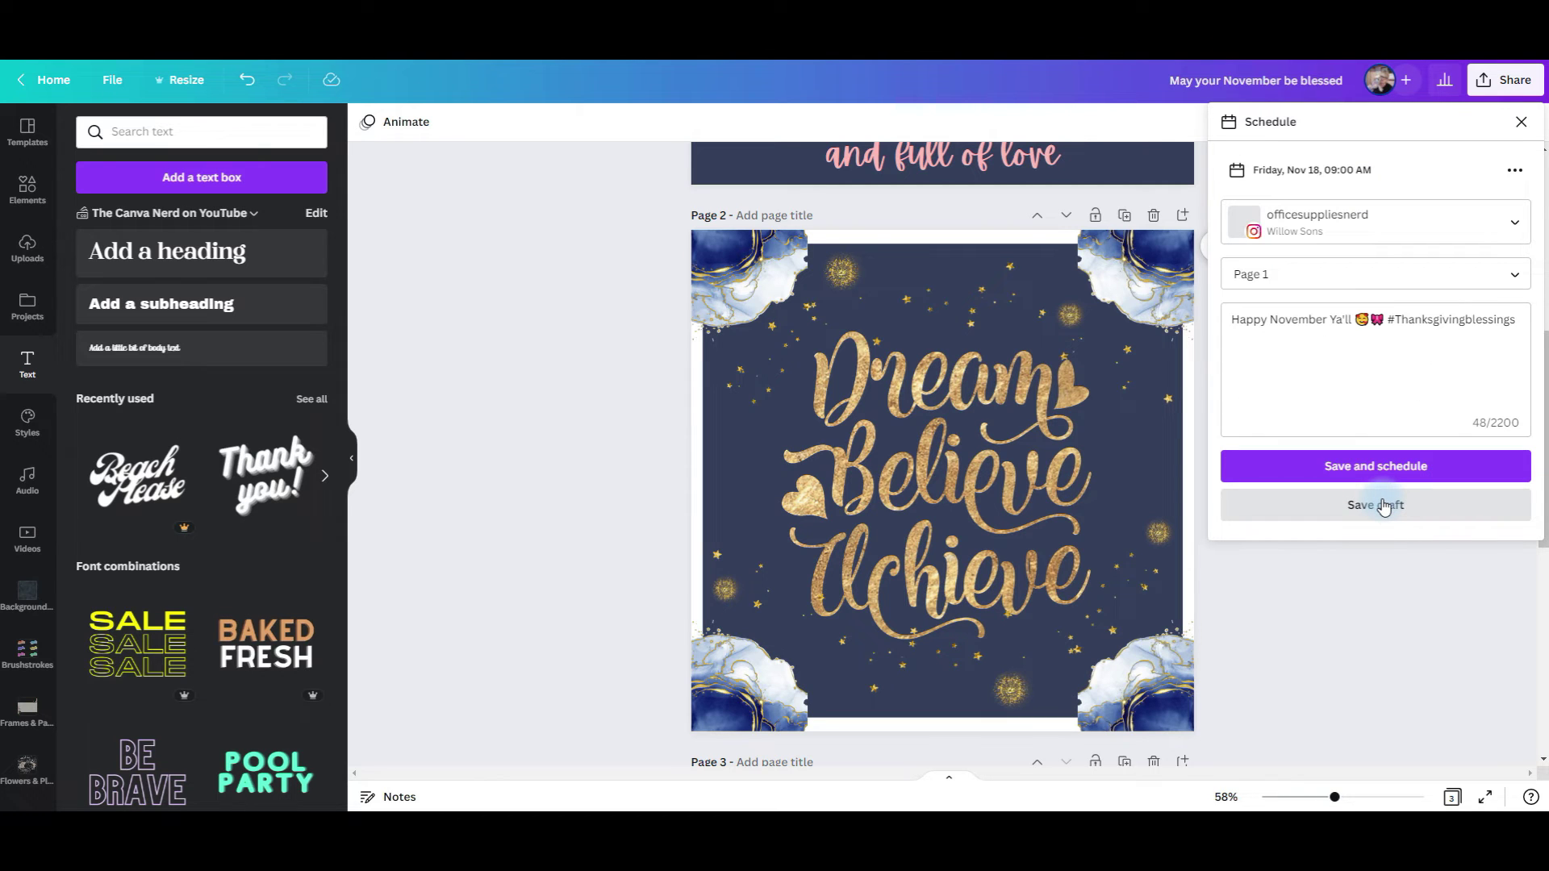
Replace the caption with 'A little Monday Motivation on Thursday because "Why not?!"' followed by a nerd face and a pink bow emoji.
drag(1230, 320, 1546, 322)
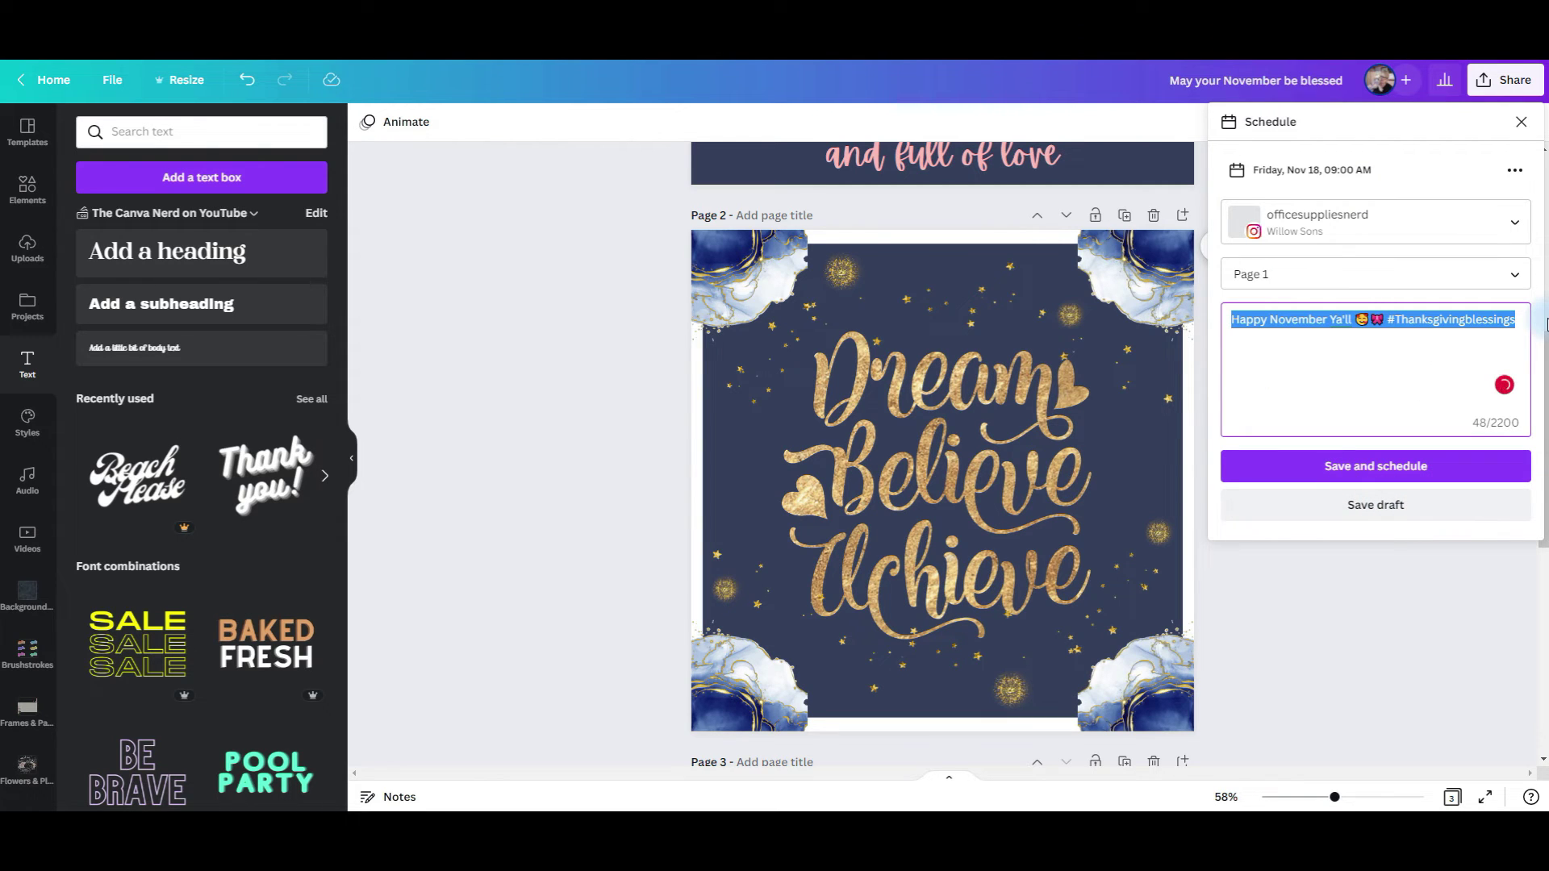
text(A little Monday Motivation on Thursday because "Why not?!")
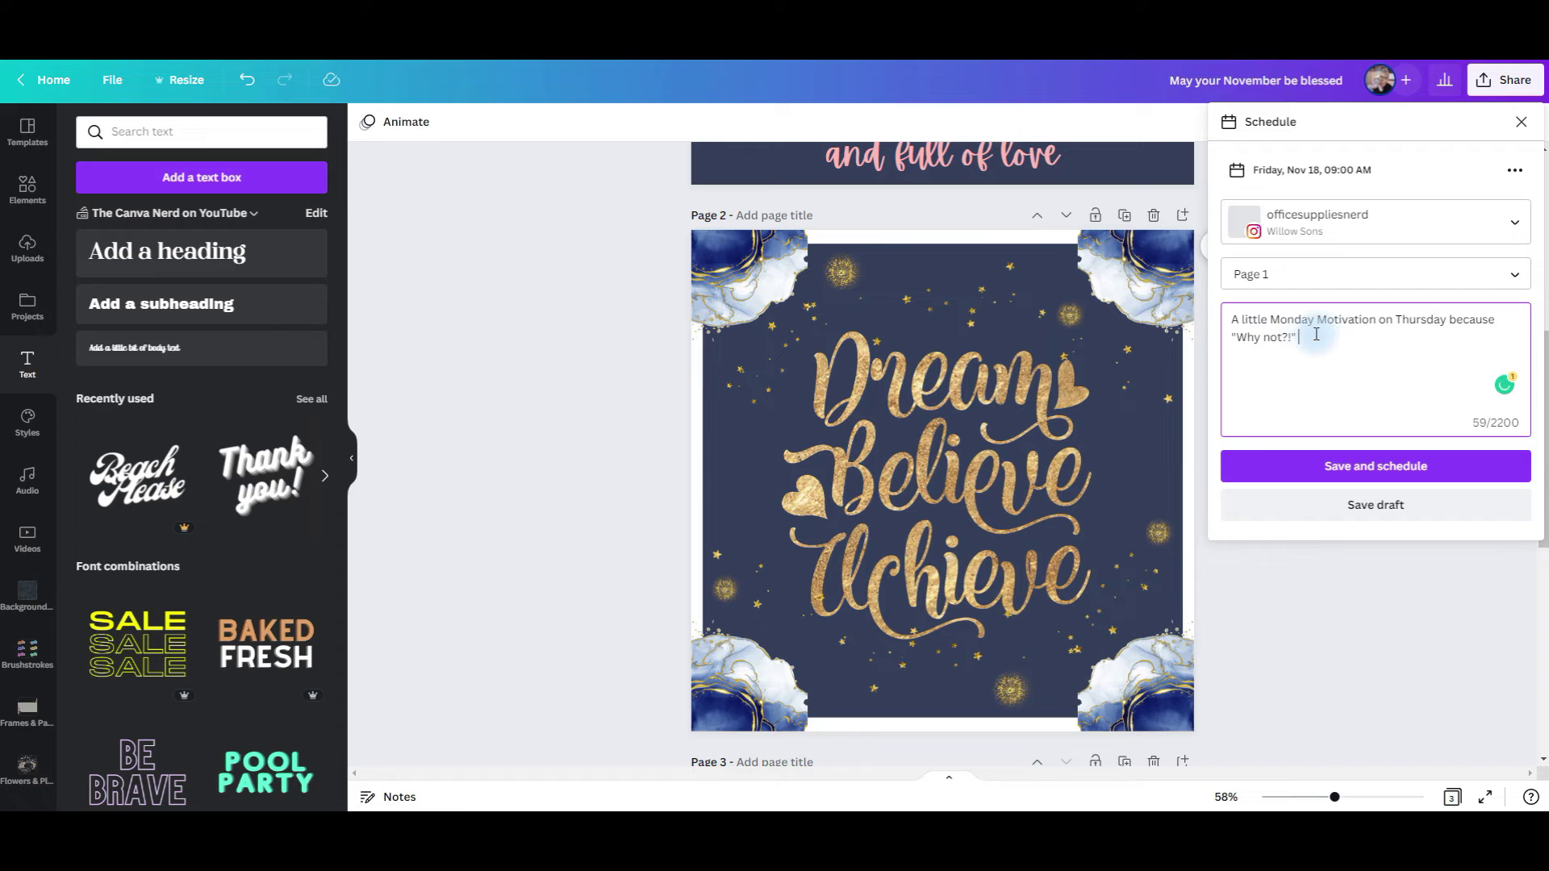
right_click(1317, 334)
click(1374, 347)
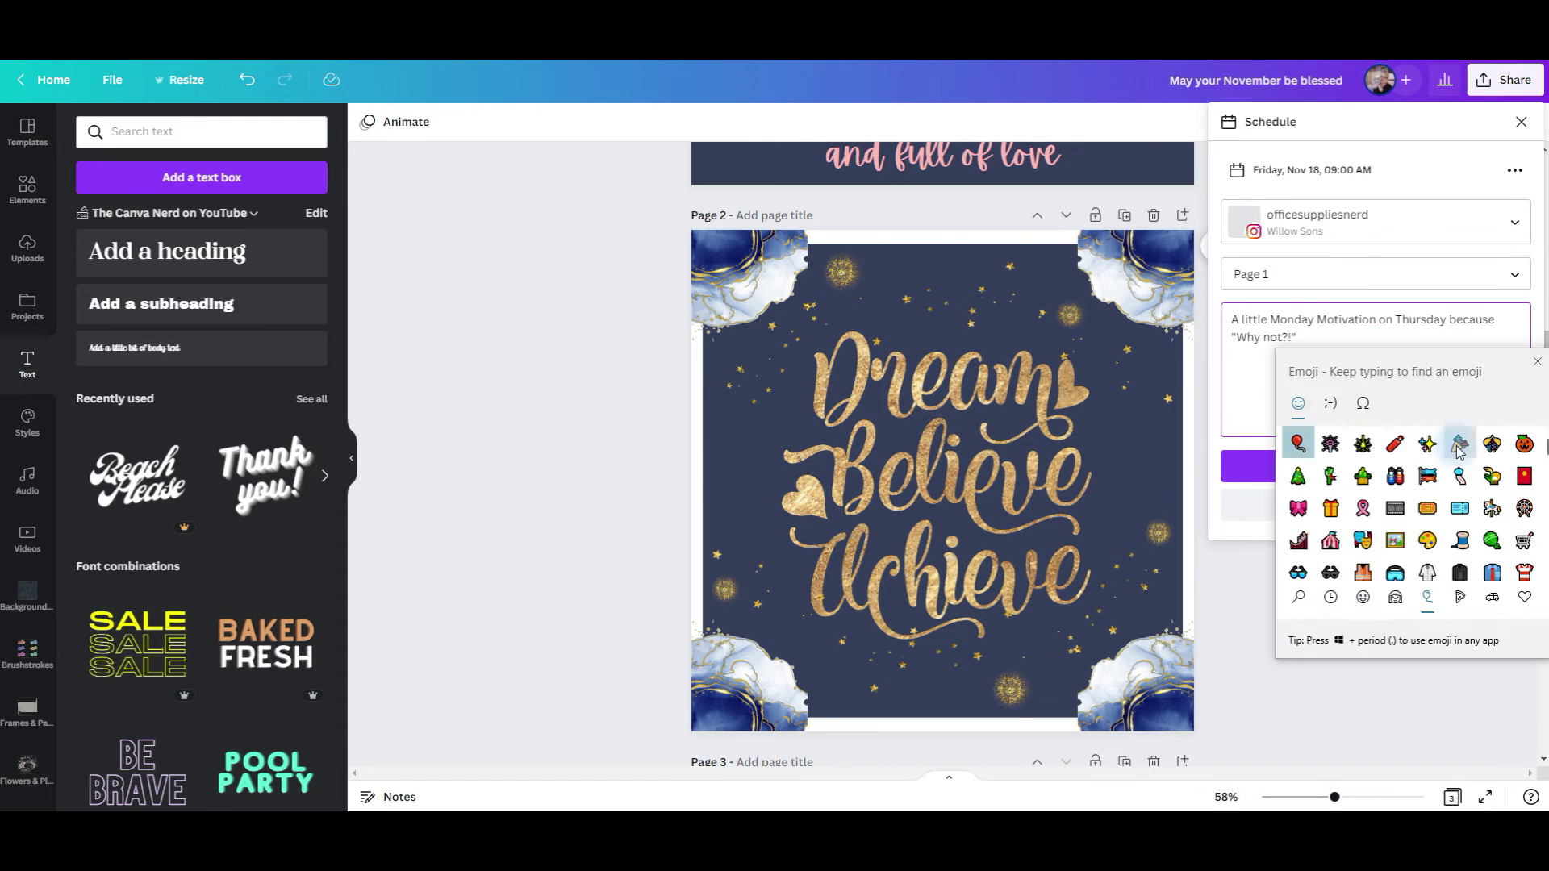
click(1362, 598)
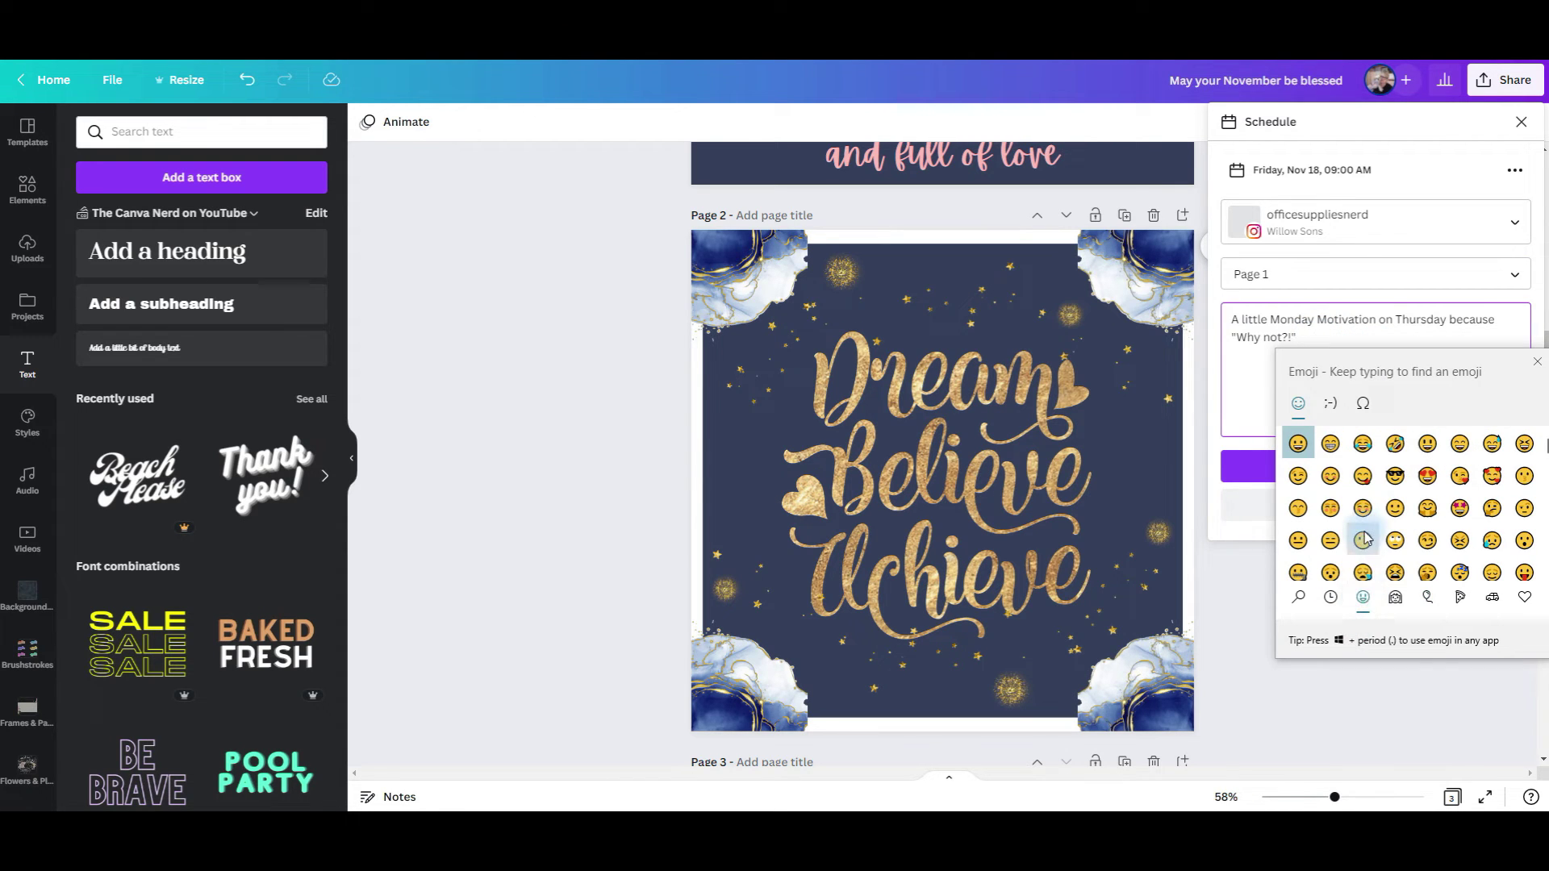
scroll(1363, 537, down, 5)
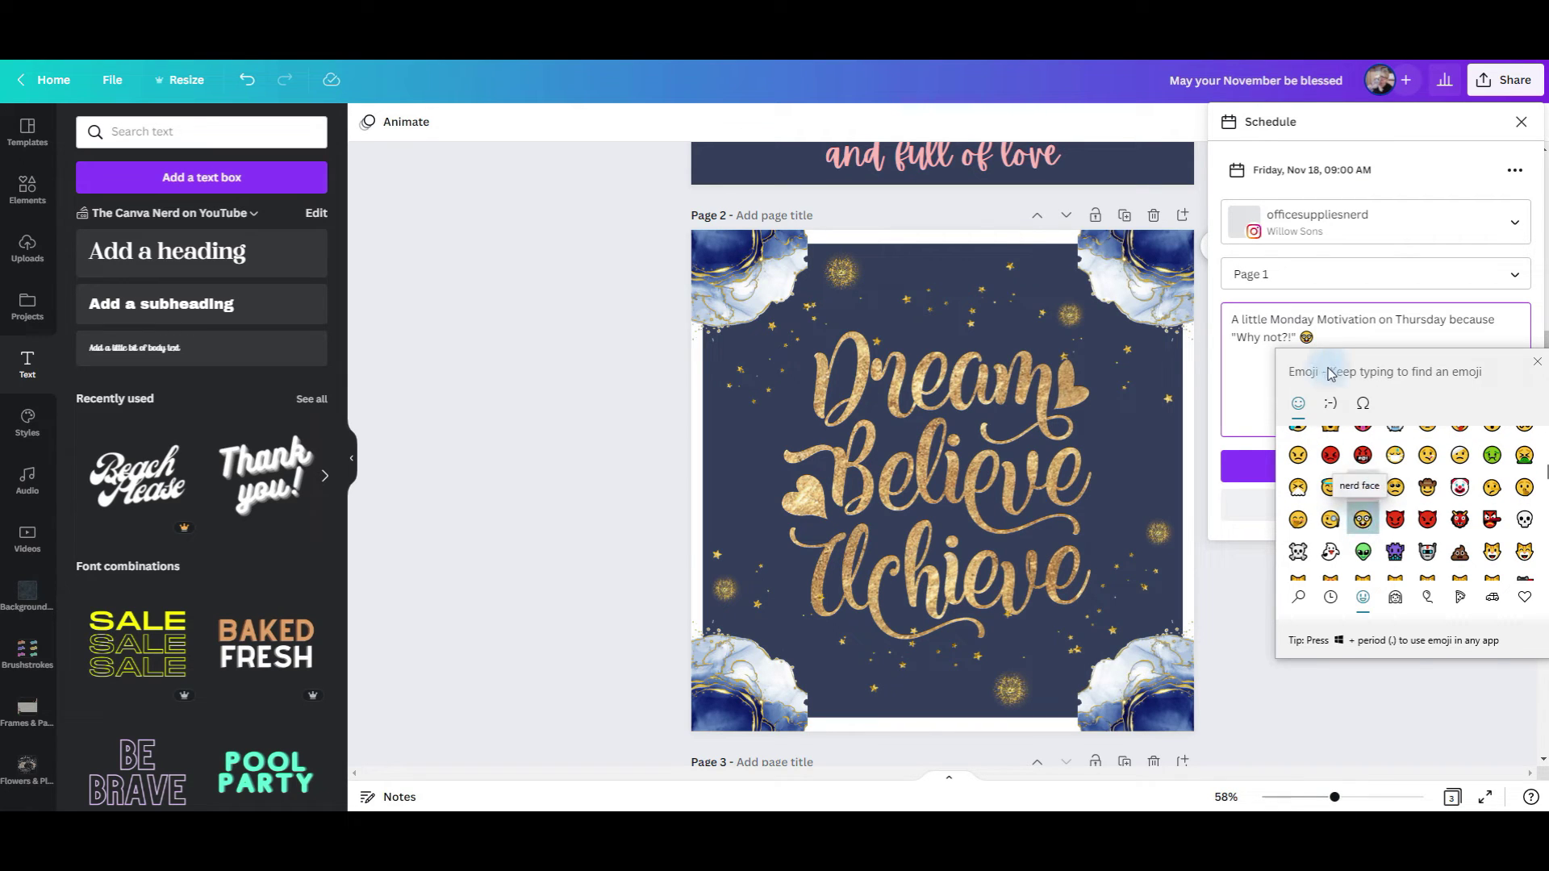
click(1363, 520)
click(1385, 332)
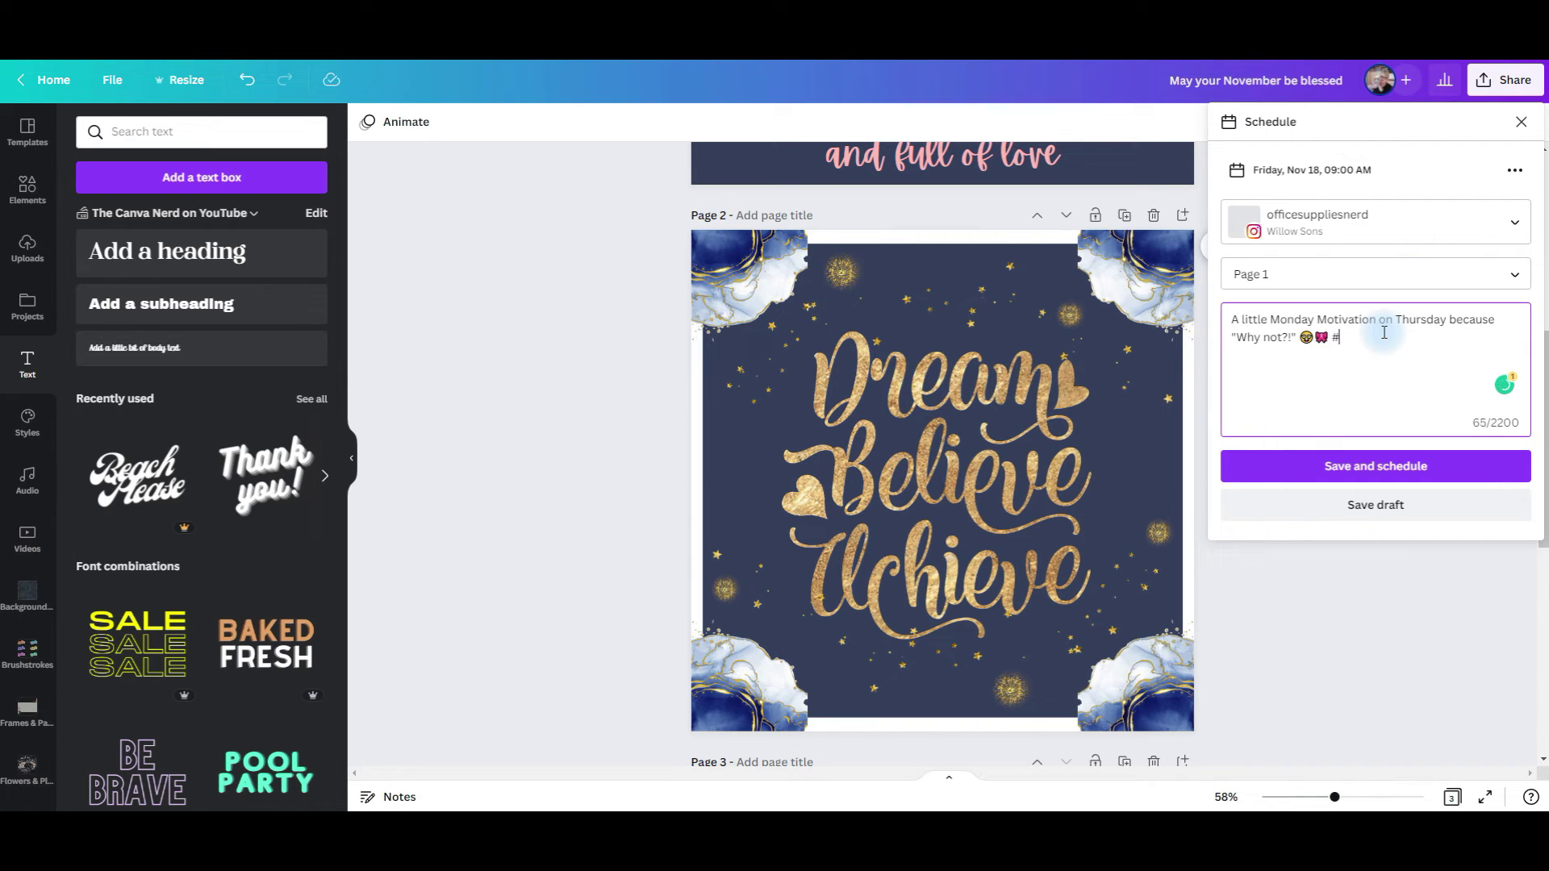
Append "#canvalove #canvatutorial #canvacontentplanner #canvaforinstagram" to the caption, schedule the post and dismiss the confirmation.
text(#canvalove #canvatutorial #canvacontentplanner #)
text(insta)
click(1397, 468)
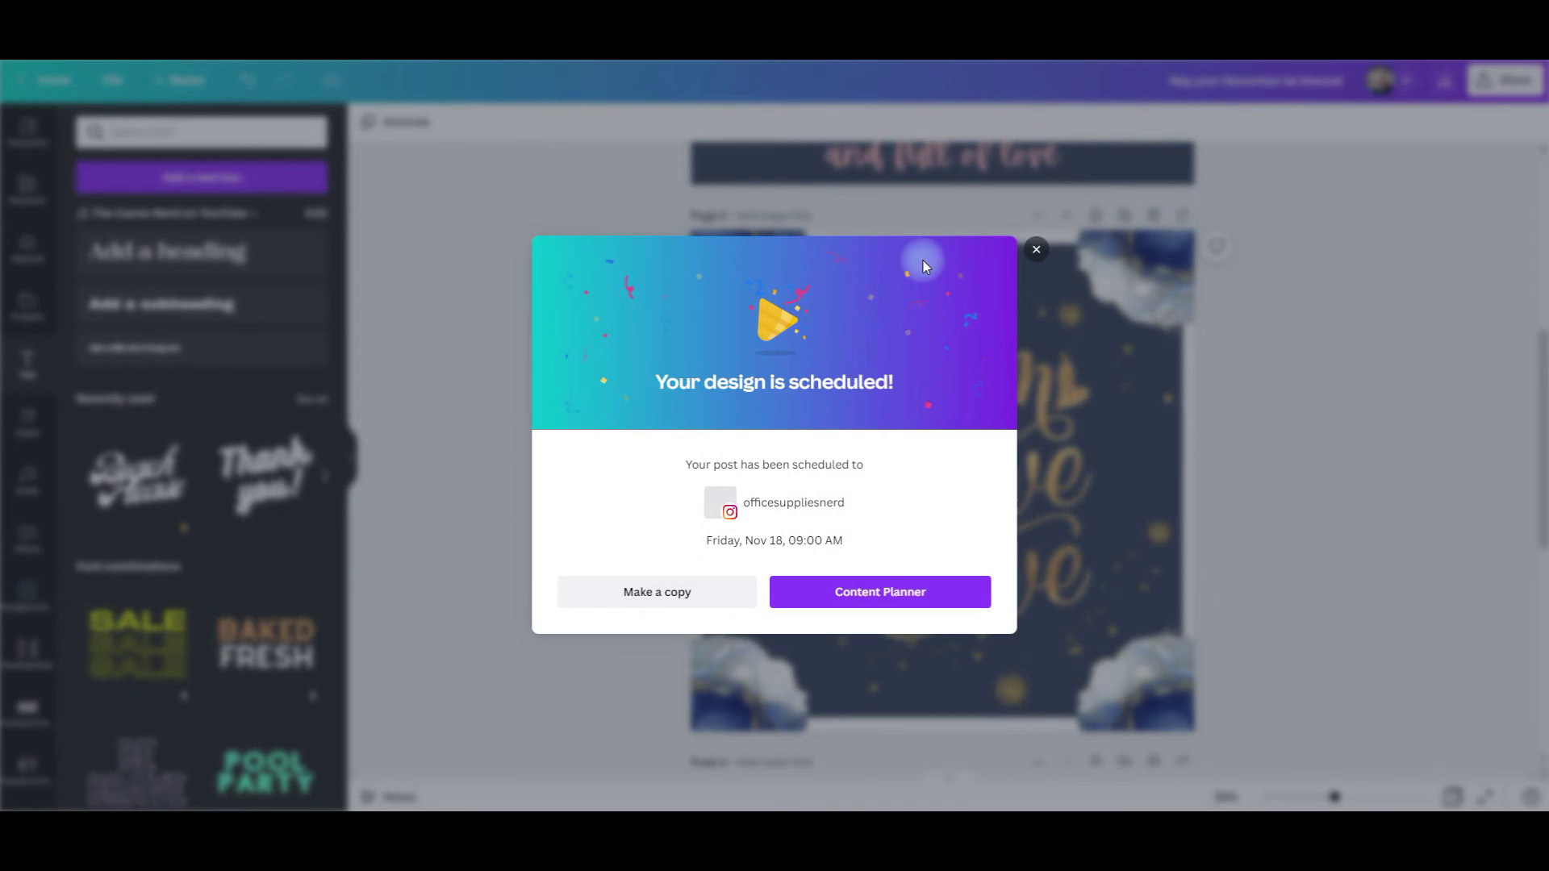
click(1018, 260)
Reopen the schedule settings from the "Did you know?" Canva insights page and set the post date to Saturday, November 12 at 10:00 AM.
click(1181, 350)
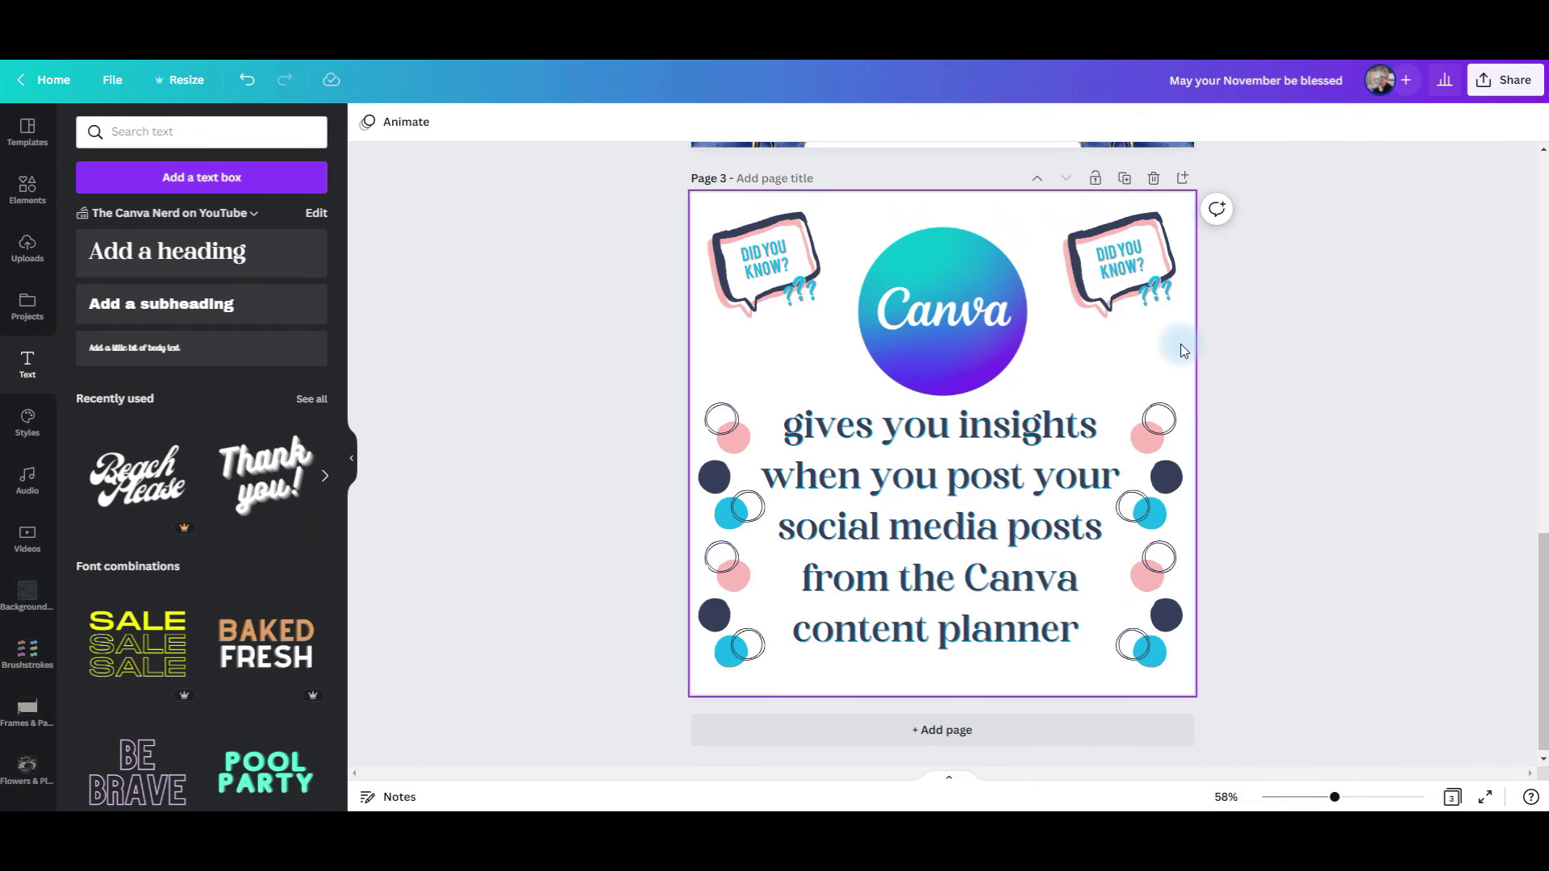
click(1488, 84)
click(1327, 512)
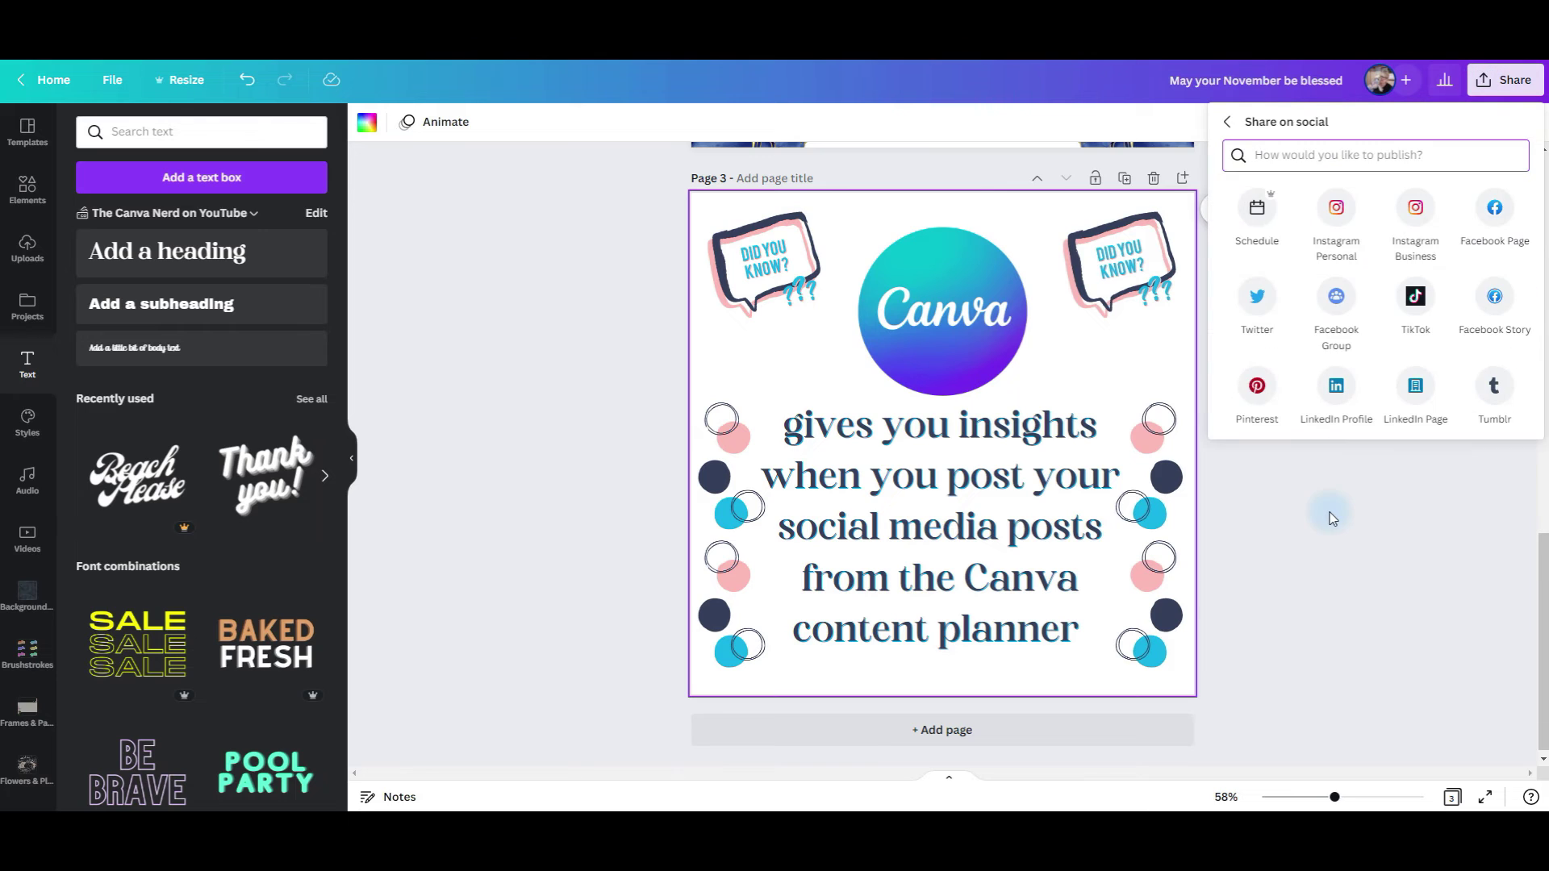
click(1255, 209)
click(1444, 169)
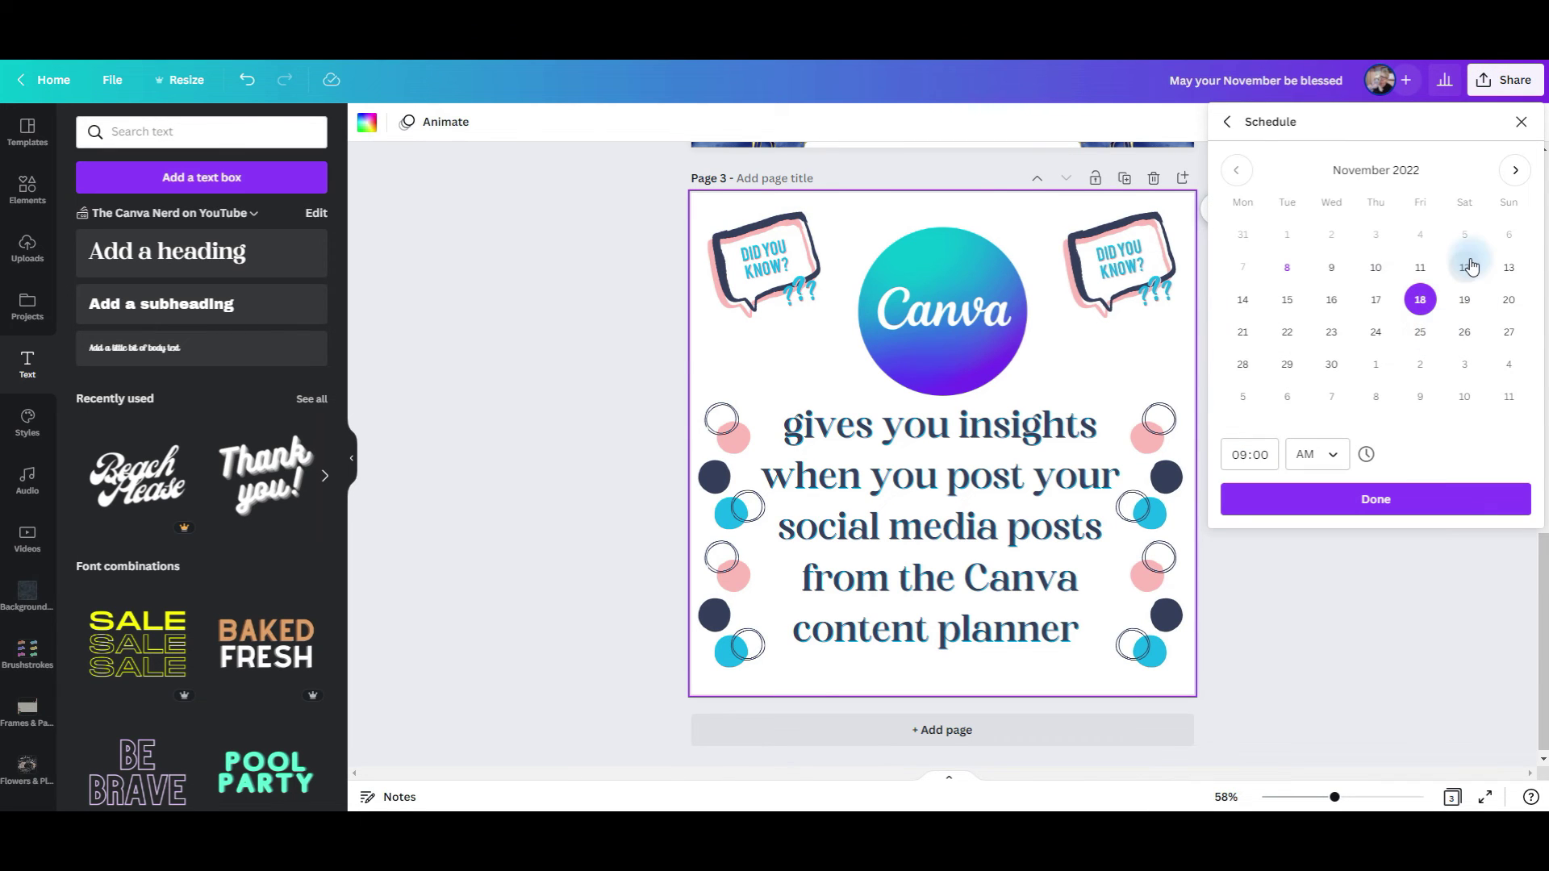
click(1465, 267)
click(1245, 455)
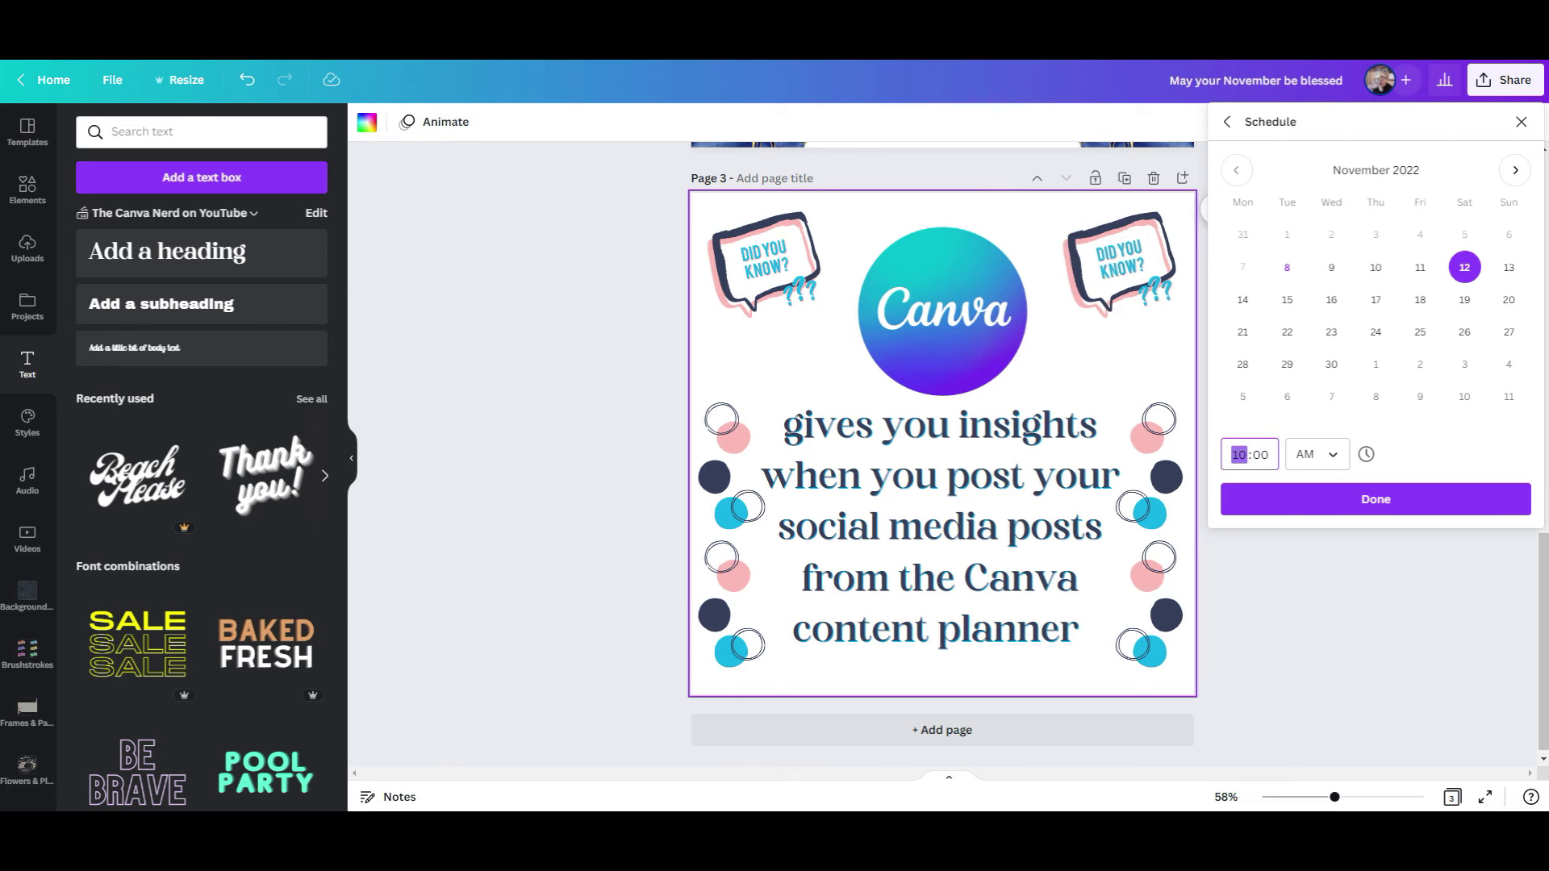
click(1353, 504)
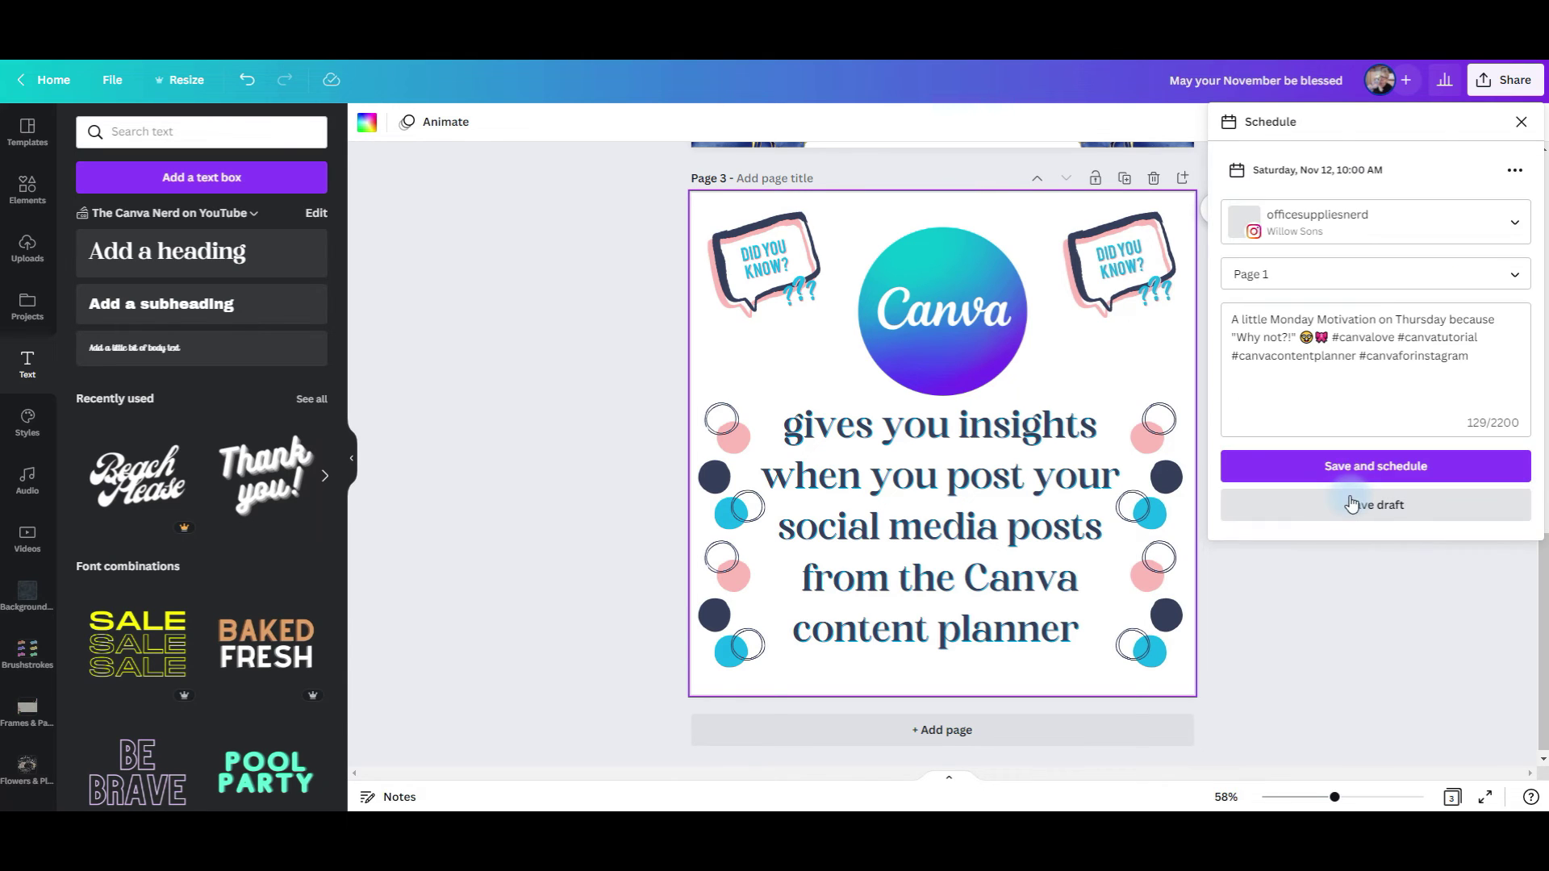
Replace the caption with "Did you know Canva Pro allows you to schedule your content And gives you insights on your posts?! #winwin #canvalove".
click(1497, 351)
key(ctrl+a)
text(D)
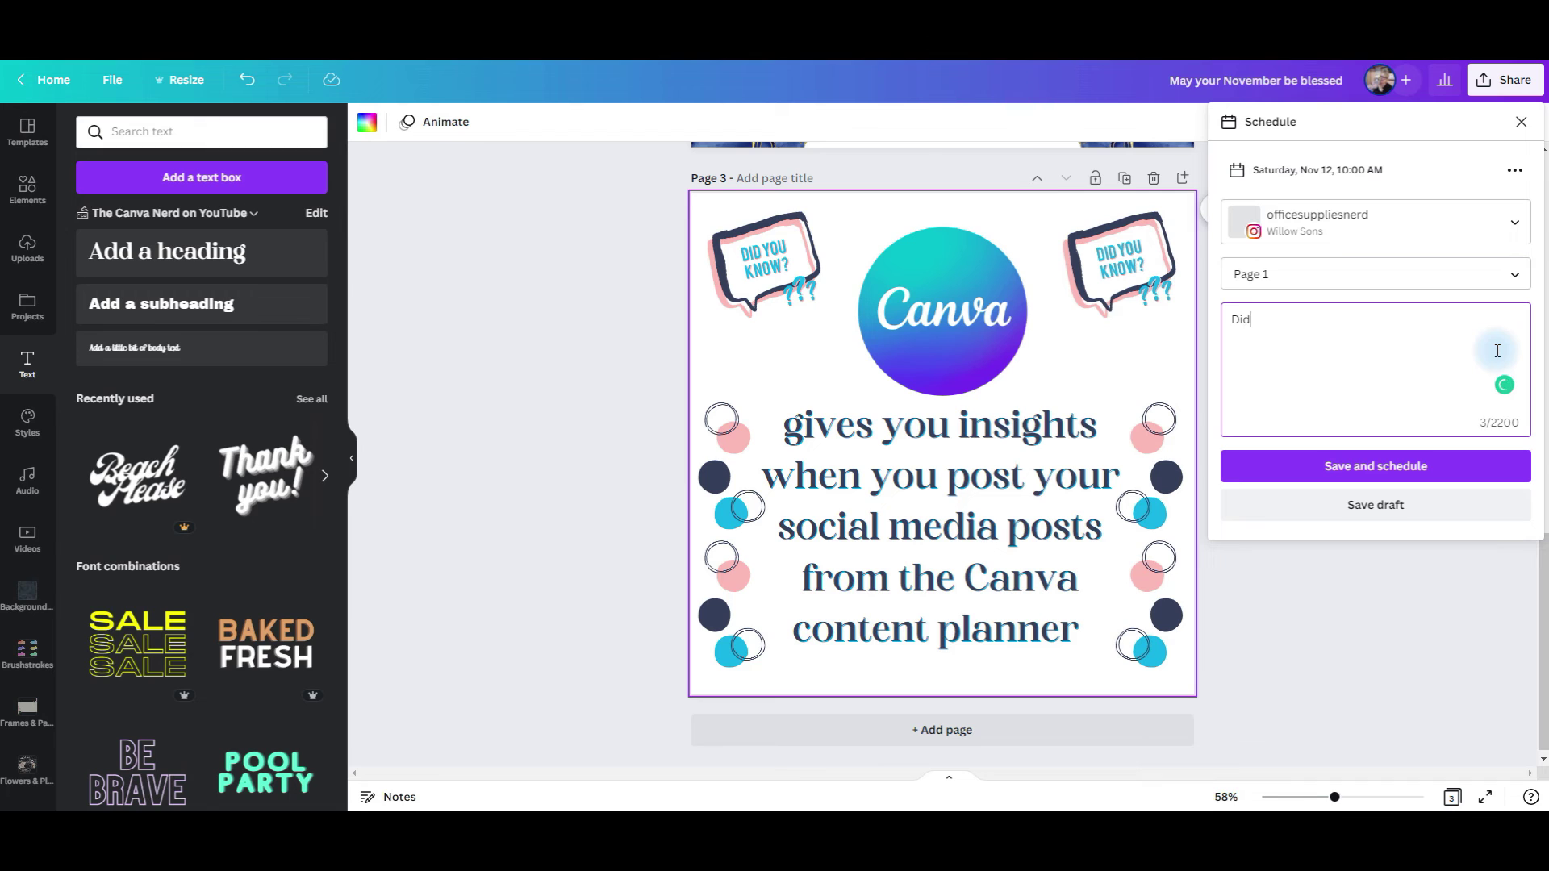
text(id you know Canva Pro allows you to schedule your content And gives you insights on your posts?! #winwin #canvalove)
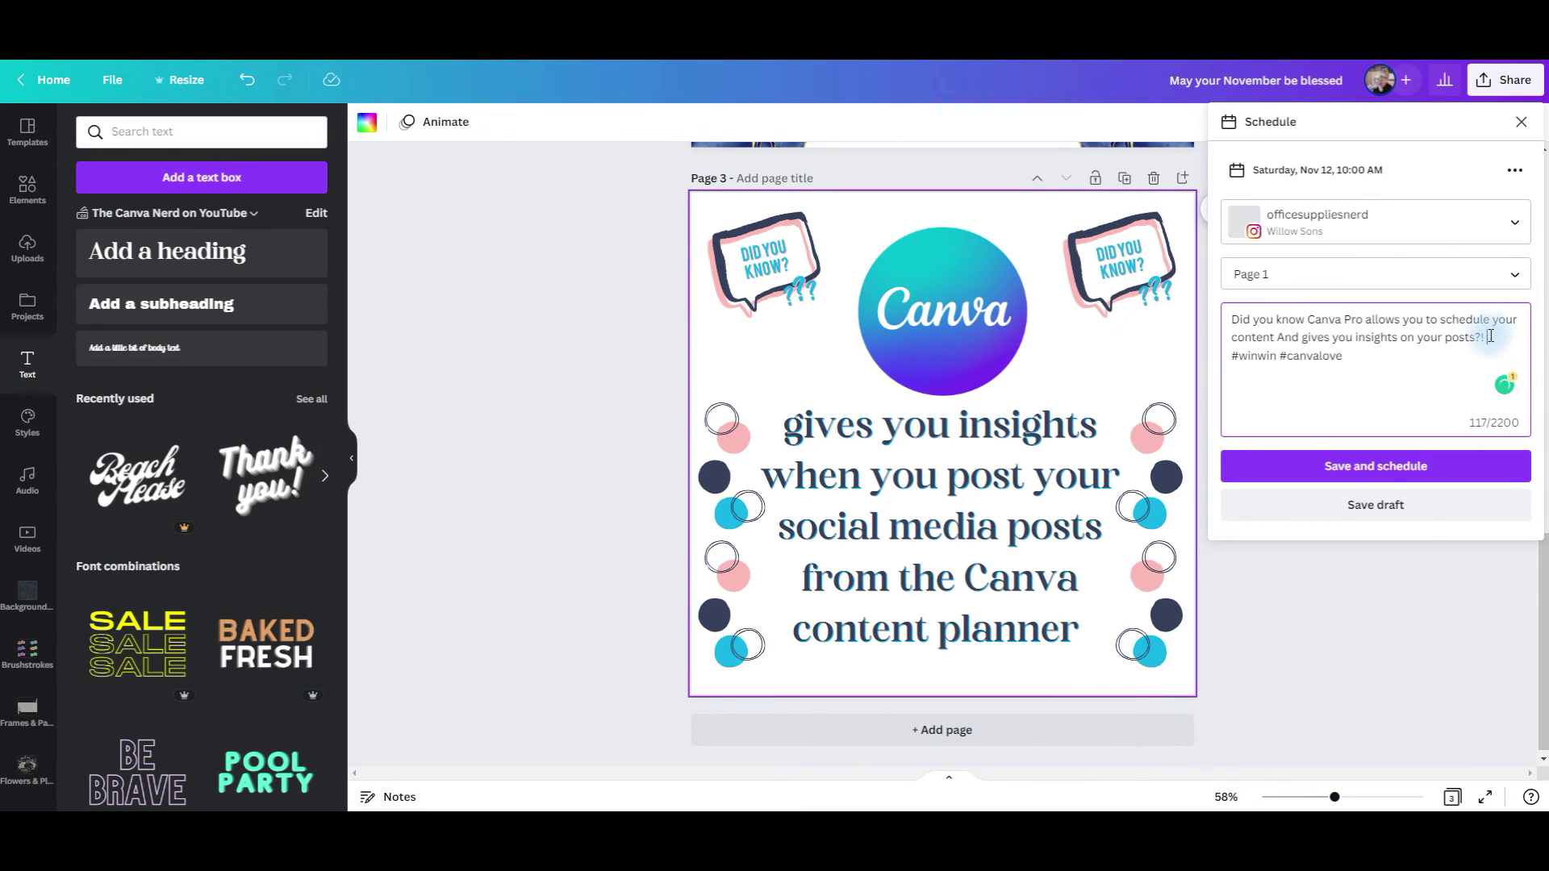
Insert a smiling face with hearts emoji before the caption's hashtags, schedule the post and dismiss the confirmation.
right_click(1488, 337)
click(1456, 364)
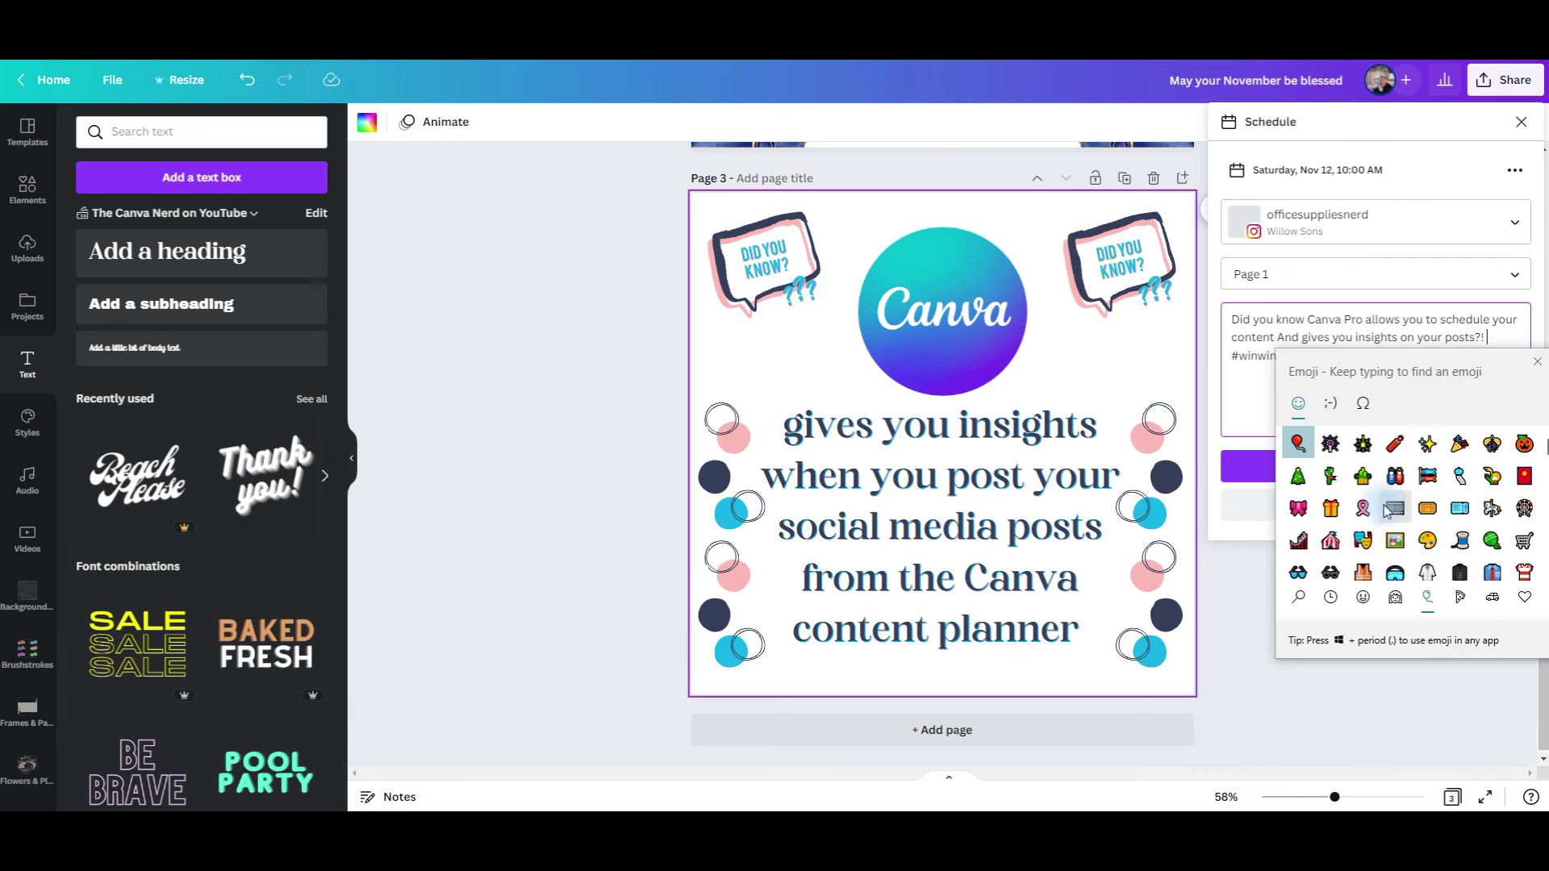
click(1369, 603)
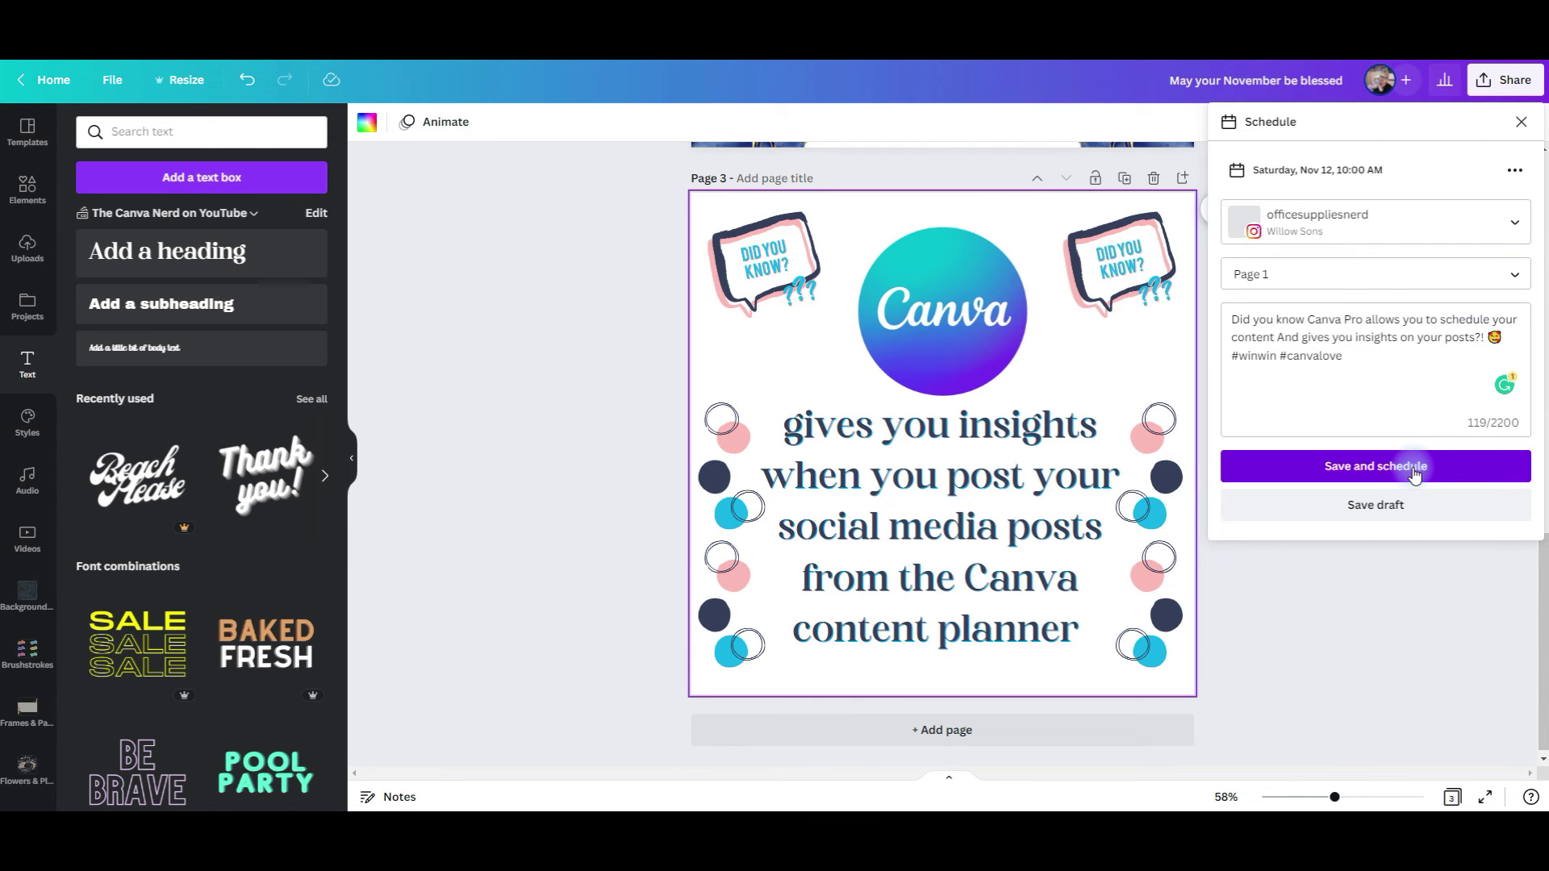
click(1413, 469)
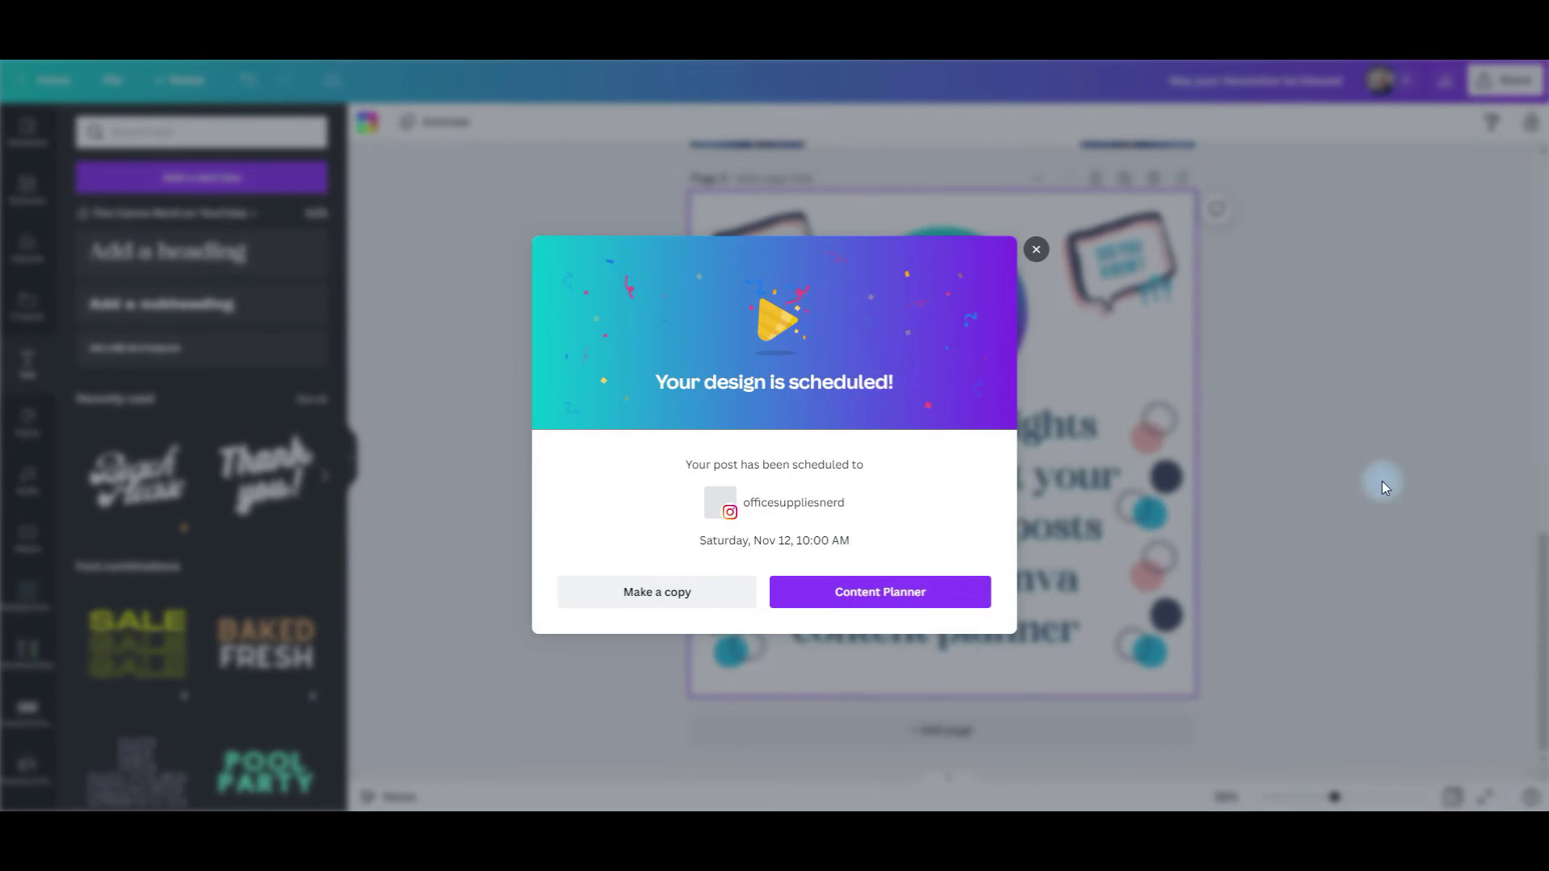
click(1034, 252)
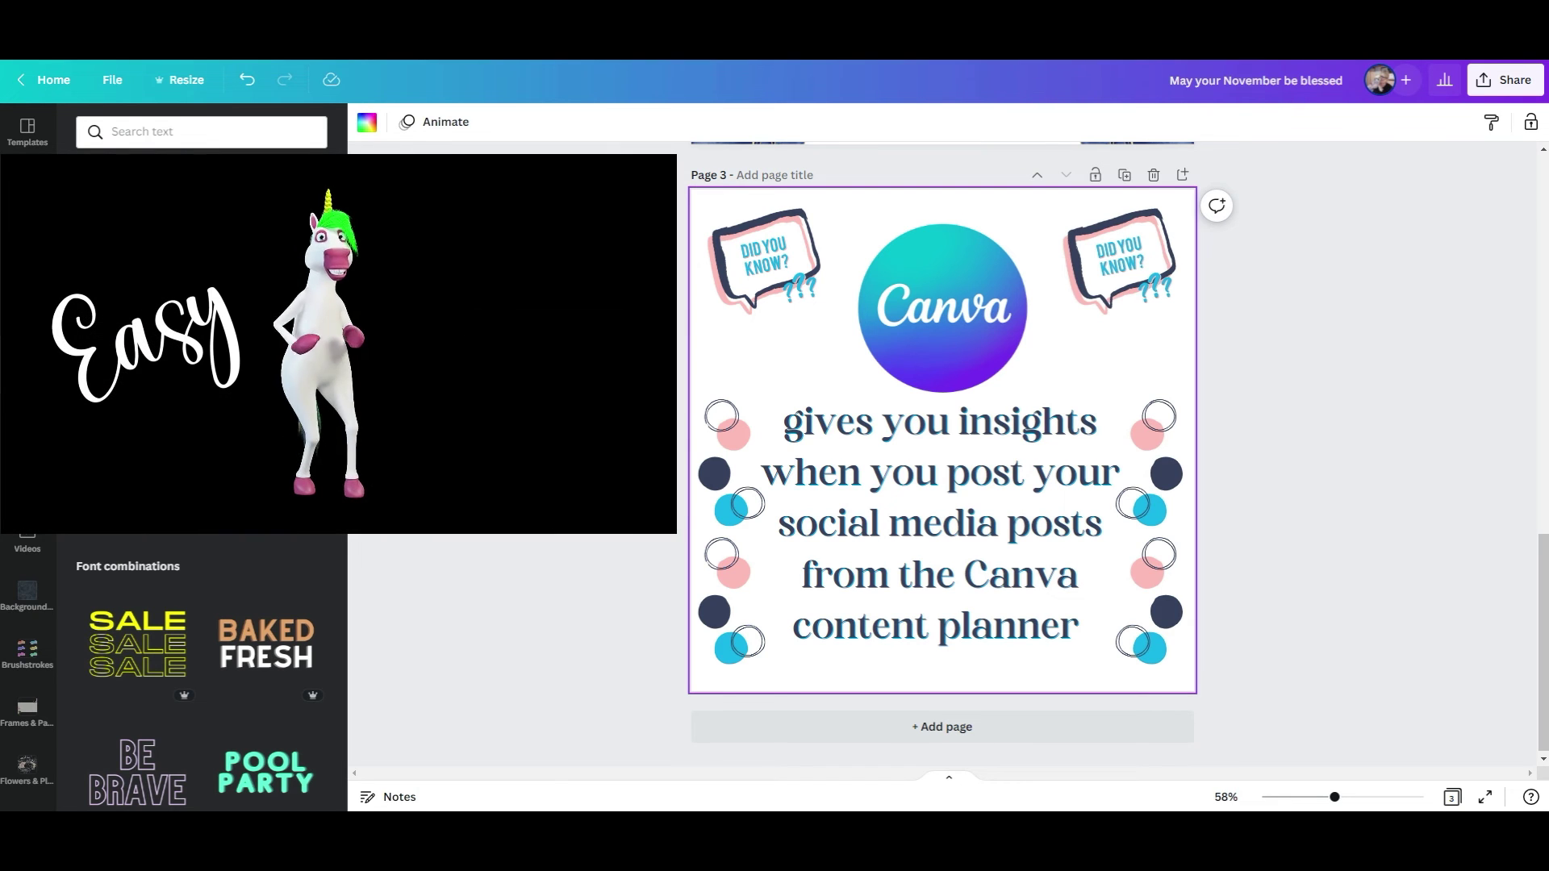